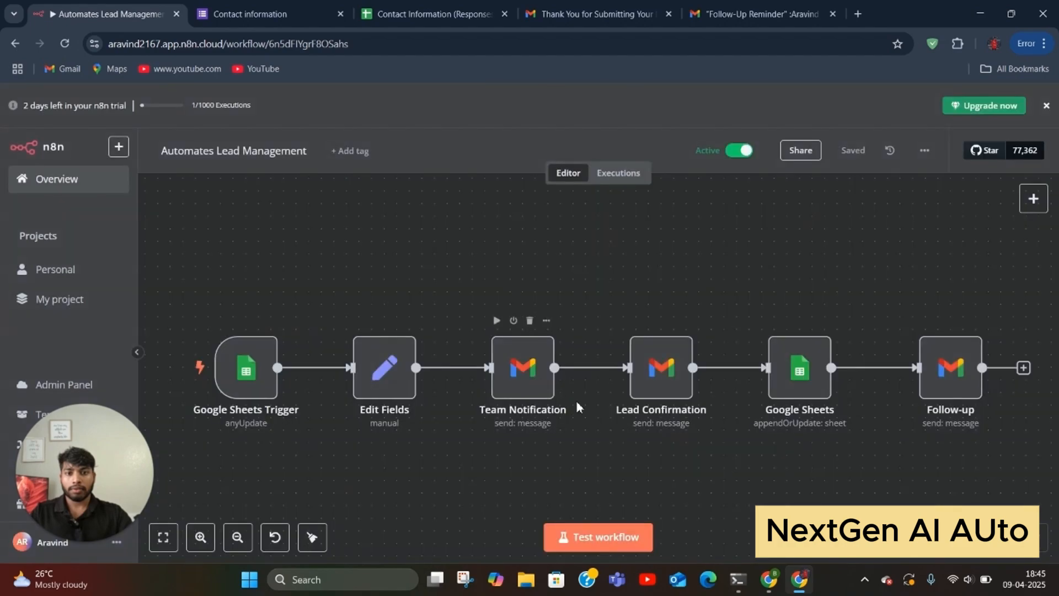
Step: Test-run the lead-management workflow until every node through Follow-up passes 1 item
click(609, 546)
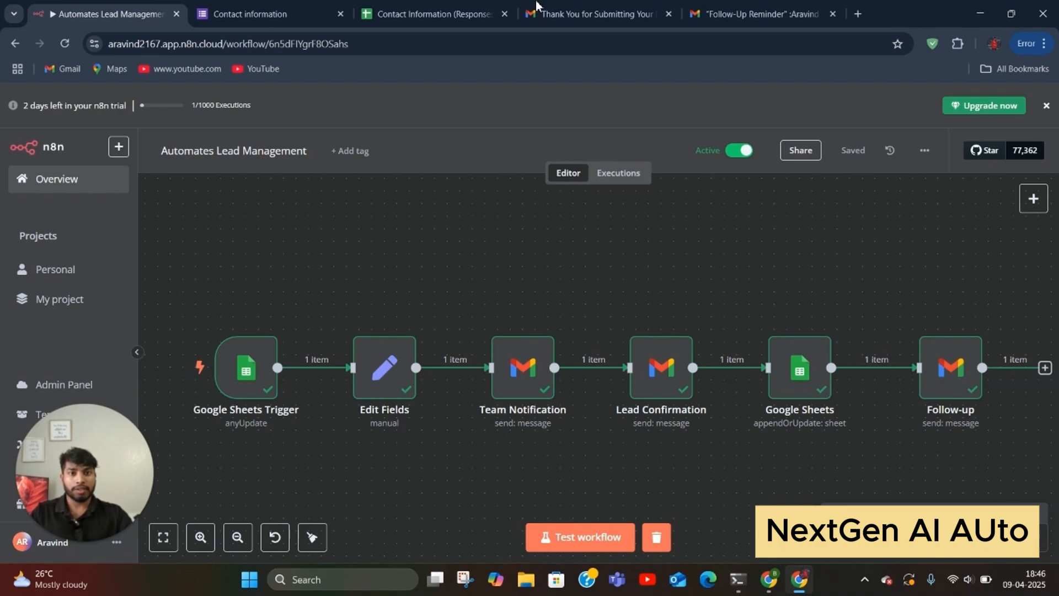
Step: Refresh the Gmail inbox and open the newest 'Thank You for Submitting Your Details!' email
click(538, 17)
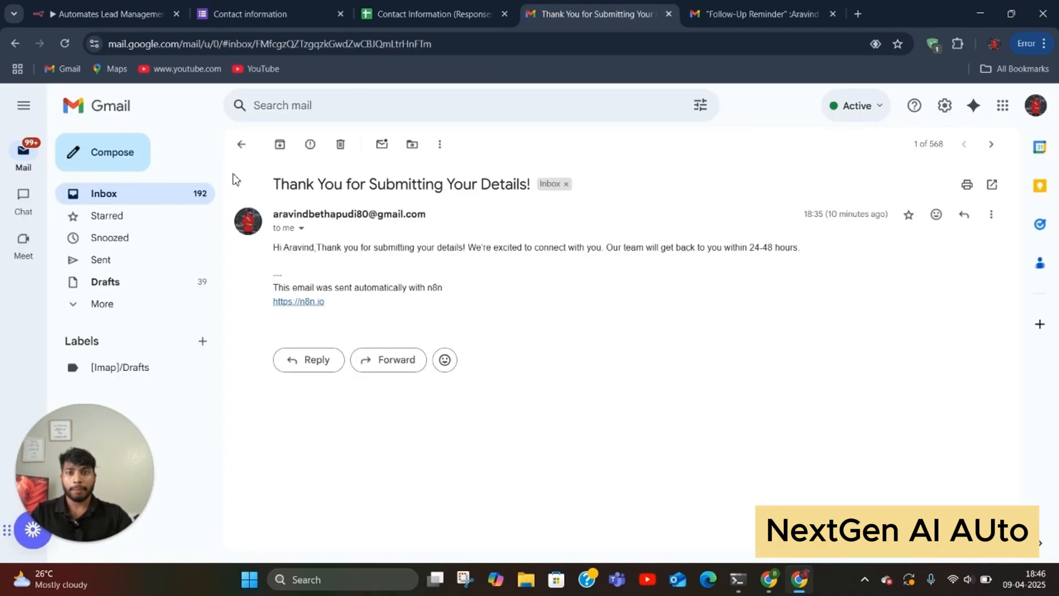
click(241, 144)
click(66, 44)
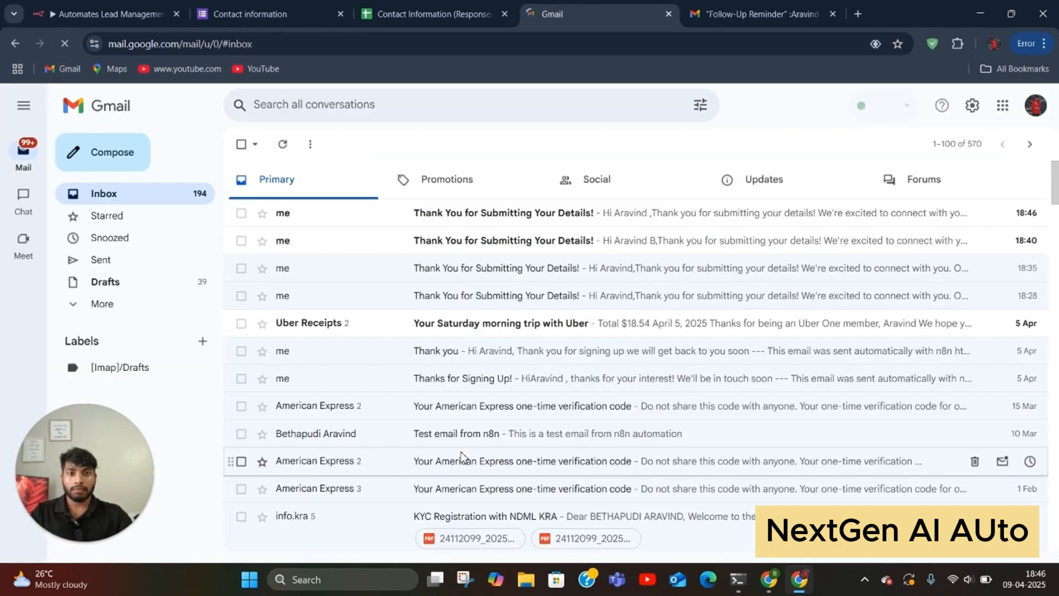
click(434, 220)
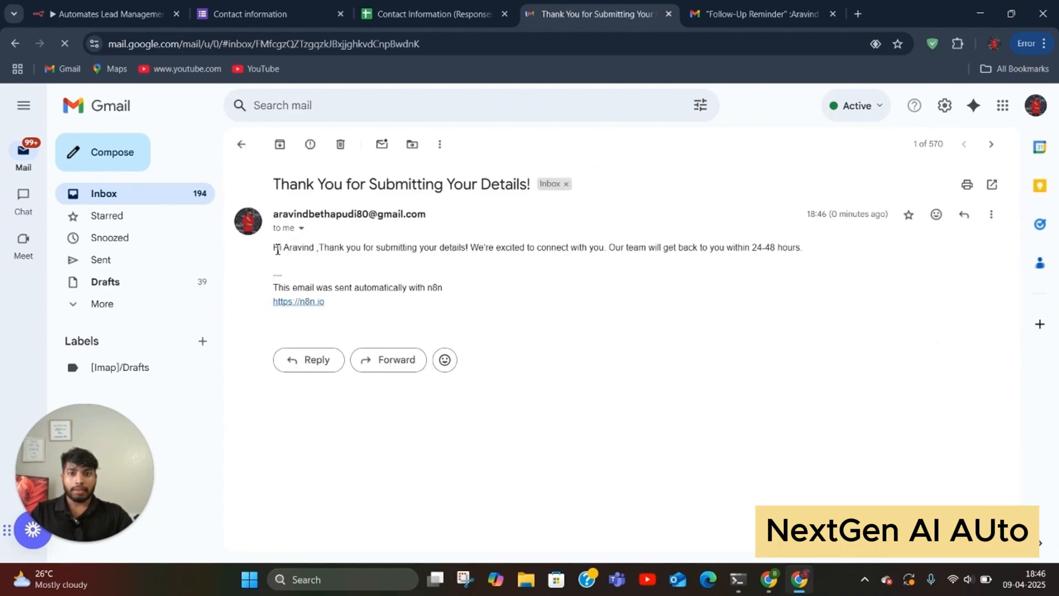
drag(277, 249, 805, 247)
click(784, 280)
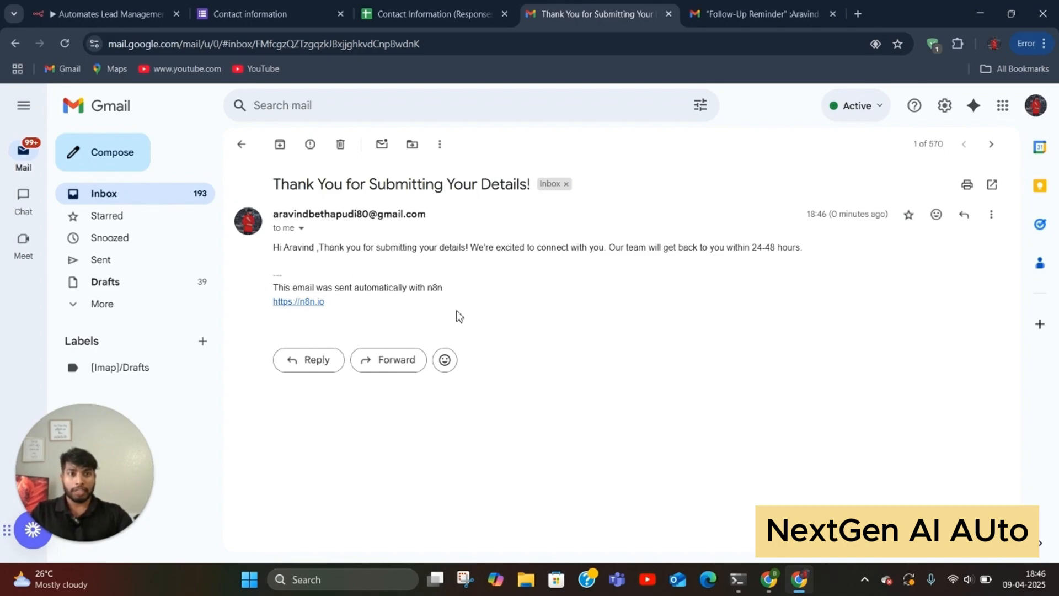
Step: In the second Gmail account, open the New Lead Added notification email
click(695, 16)
click(197, 144)
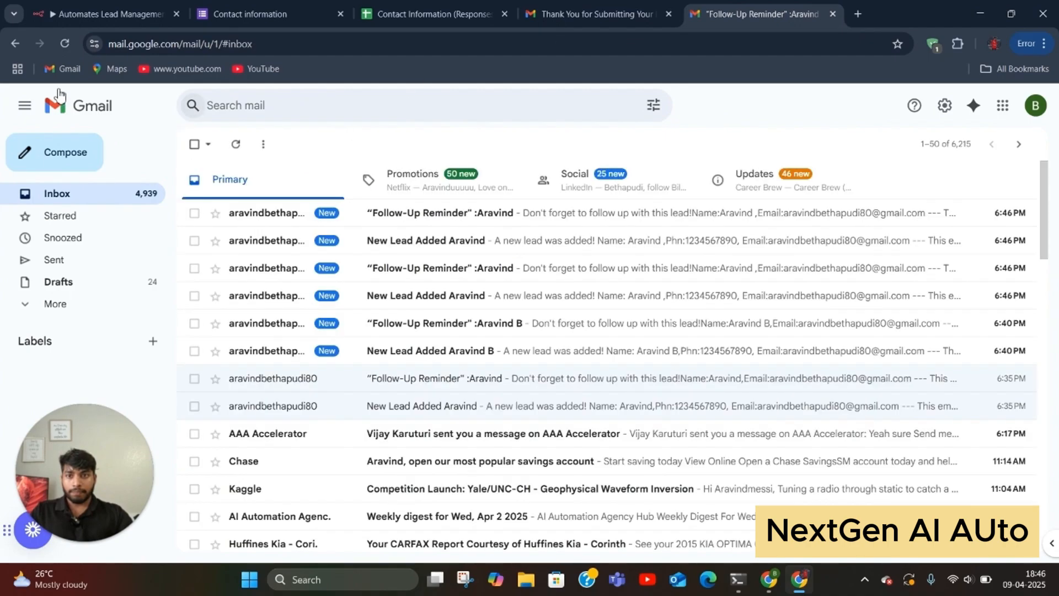
click(389, 241)
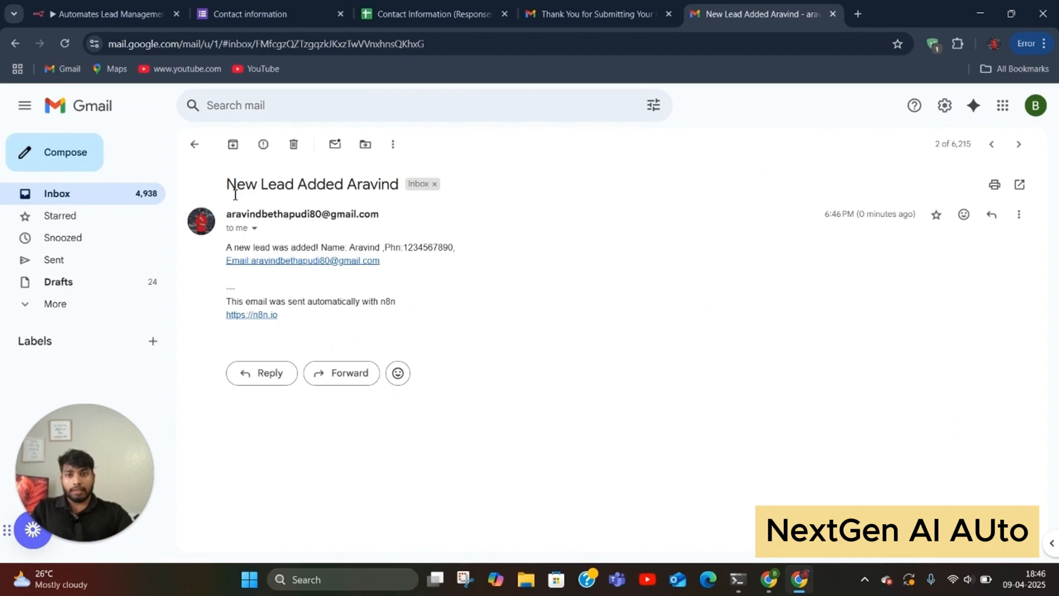
drag(228, 185, 401, 189)
click(566, 276)
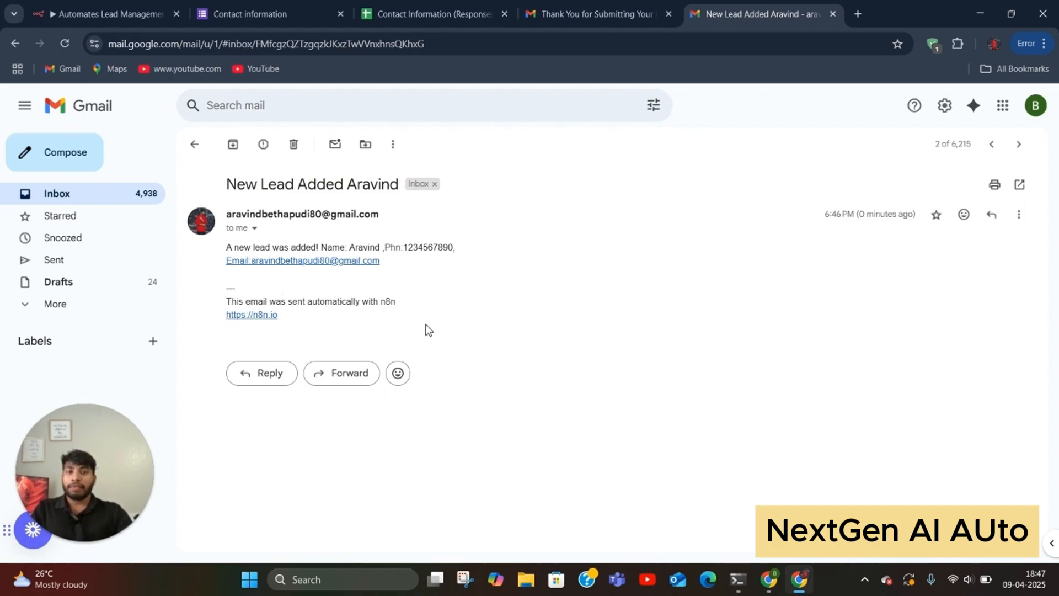
Step: Open the newest Follow-Up Reminder email, then return to the n8n workflow
click(568, 12)
click(739, 11)
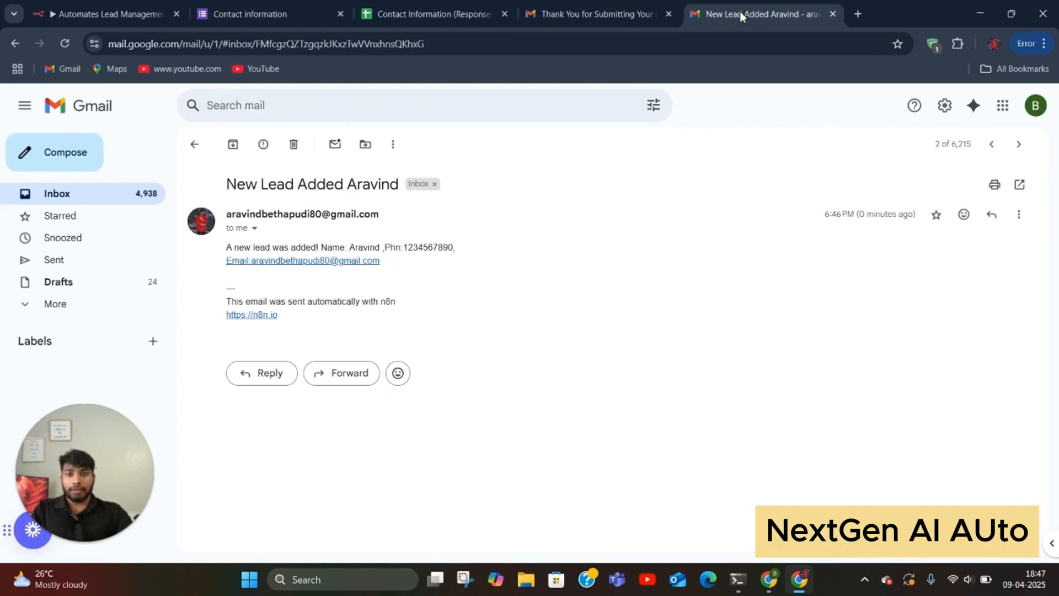
click(195, 146)
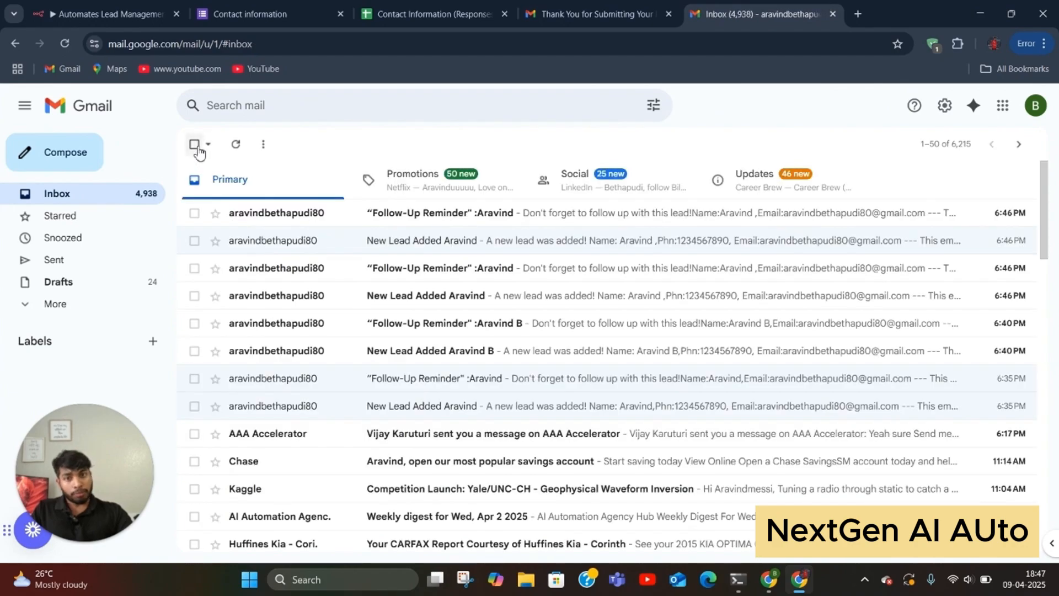
click(361, 217)
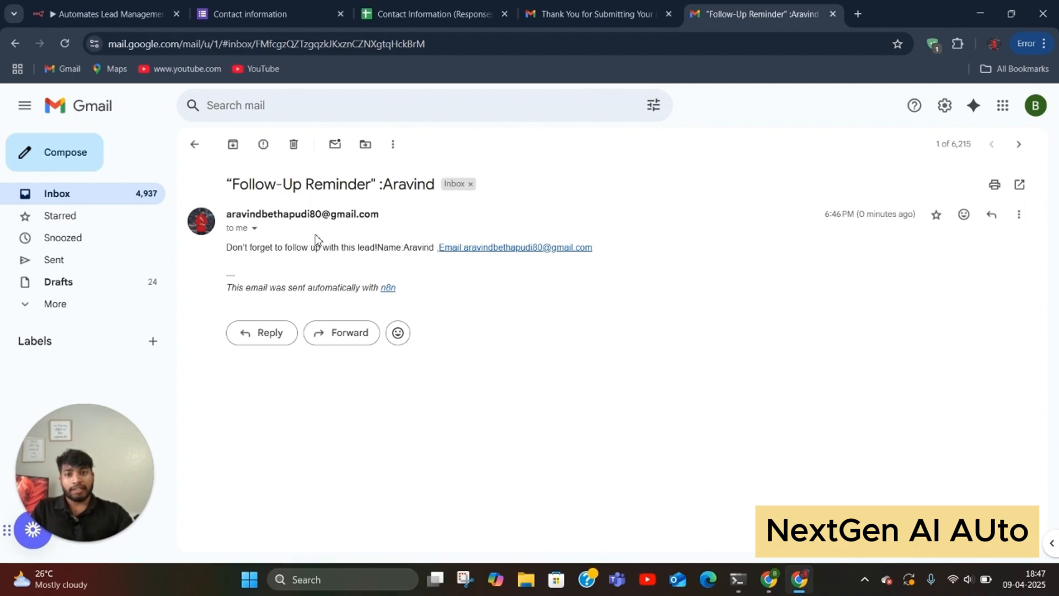
click(196, 147)
click(104, 16)
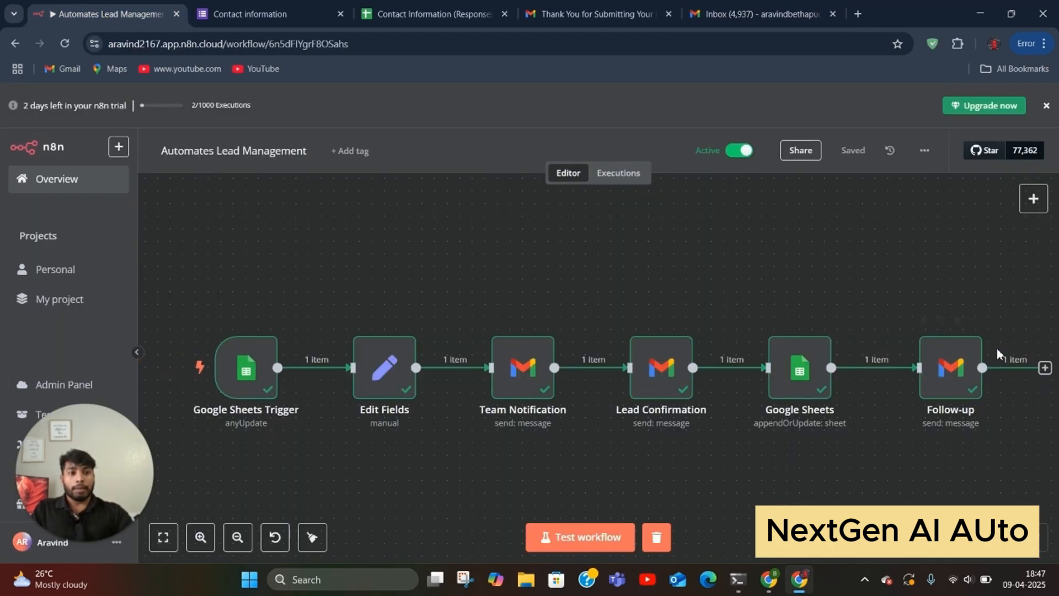
Step: Create a new workflow in the Personal project
mouse_move(550, 386)
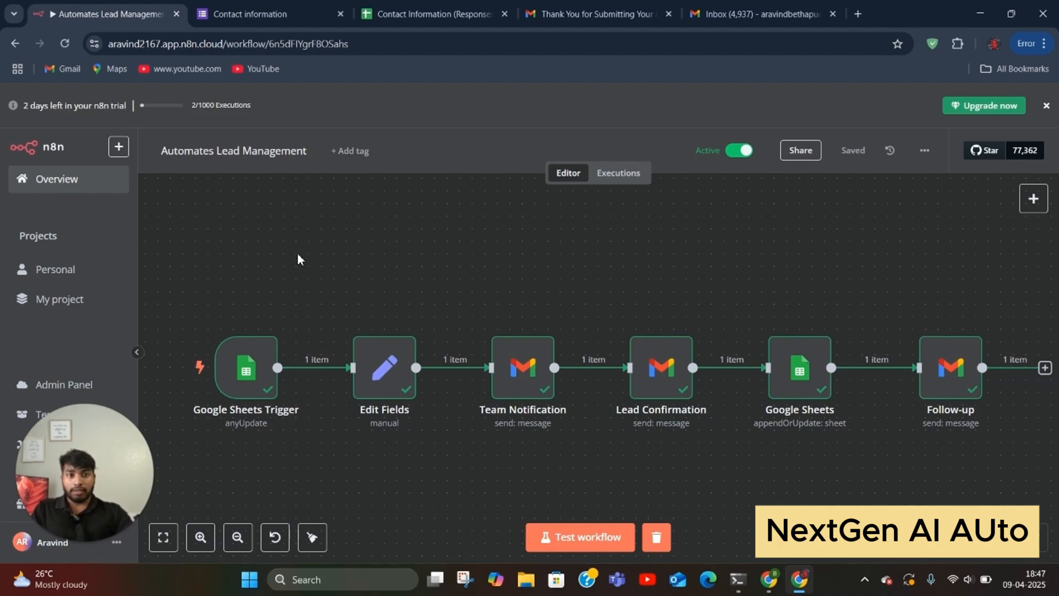
click(118, 147)
mouse_move(127, 176)
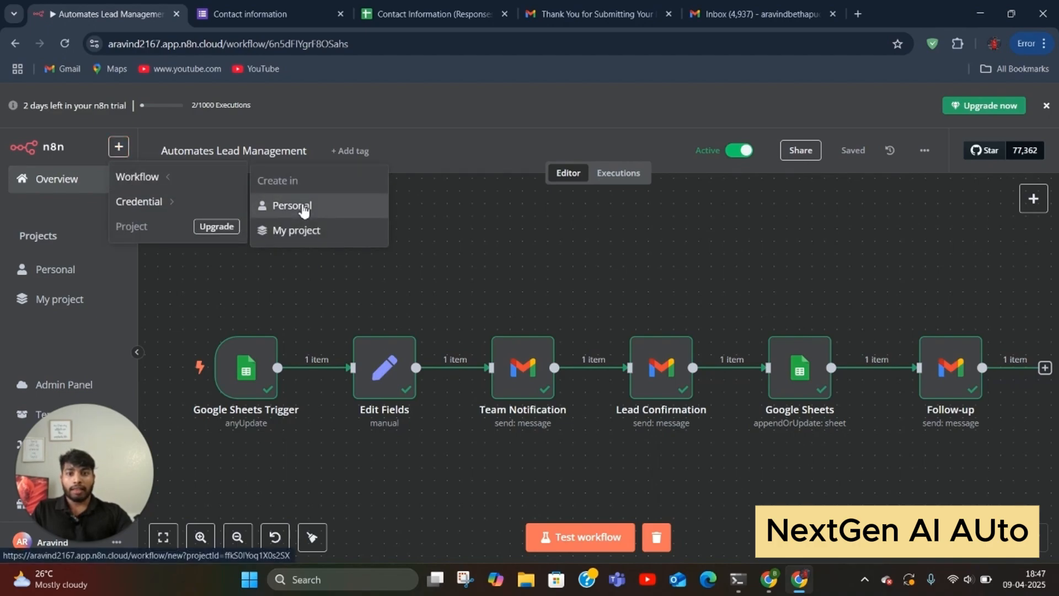
click(301, 207)
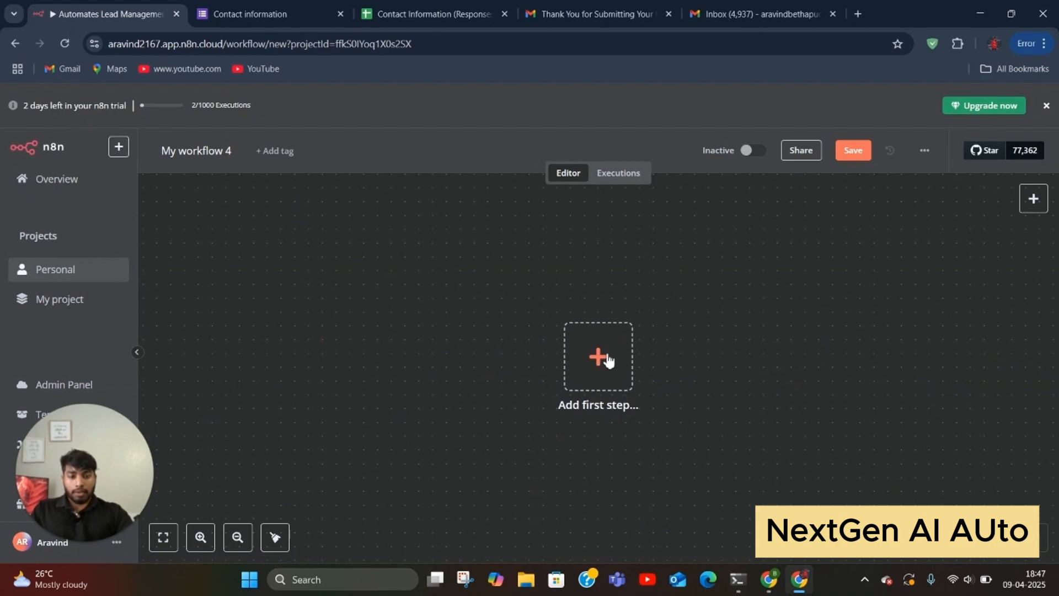
Step: Search 'google' for the first step and choose Google Sheets
click(603, 354)
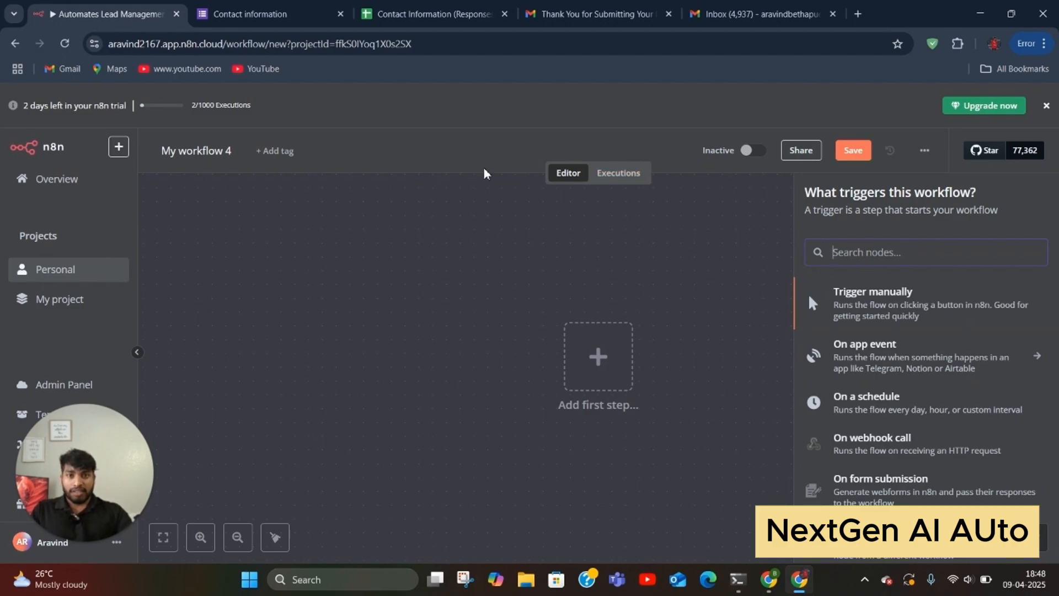
click(304, 14)
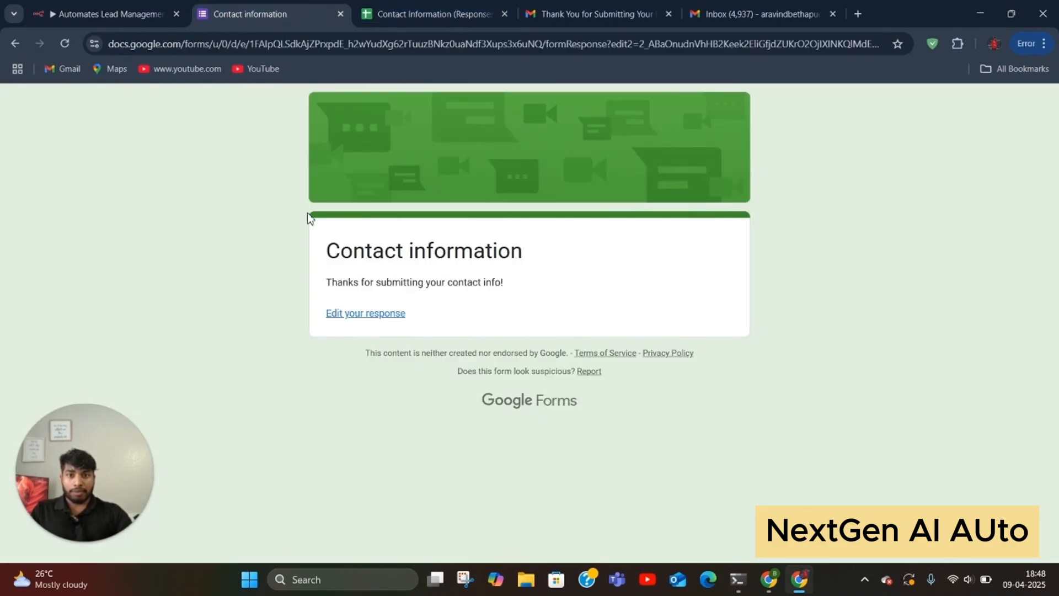
click(397, 15)
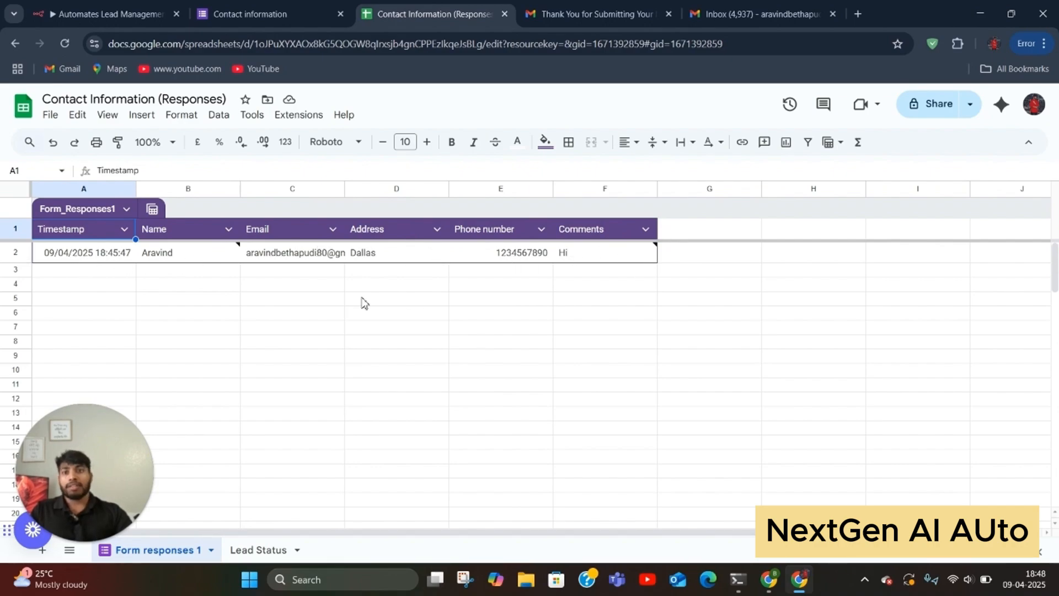
click(116, 16)
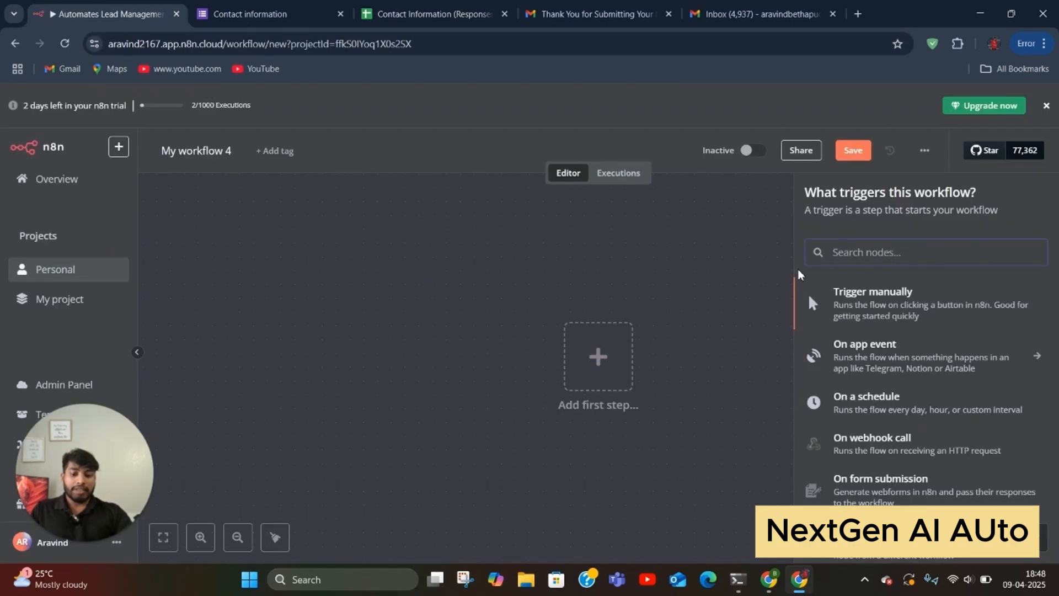
text(goog)
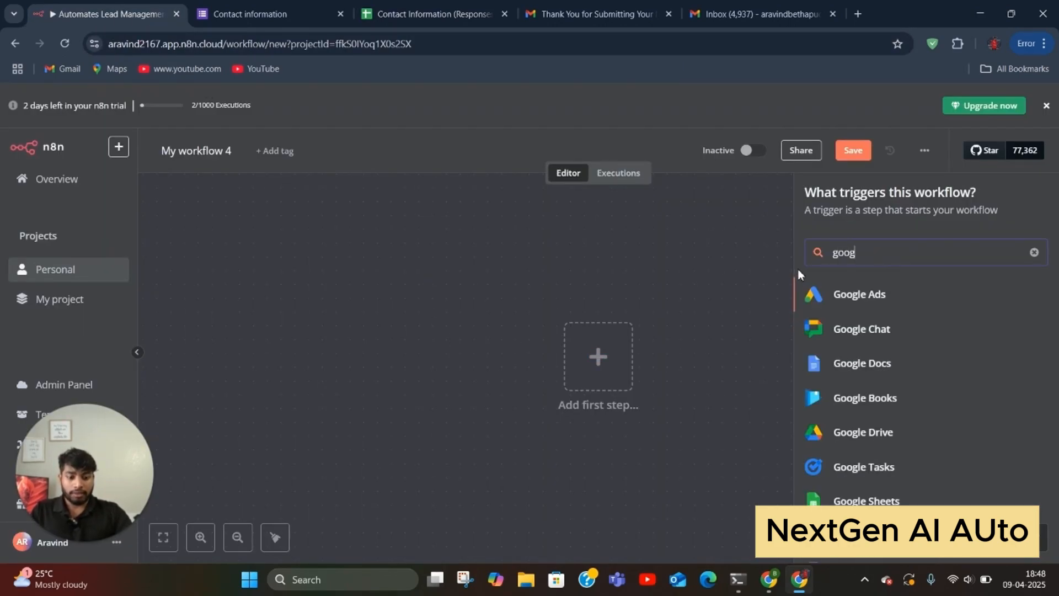
text(le)
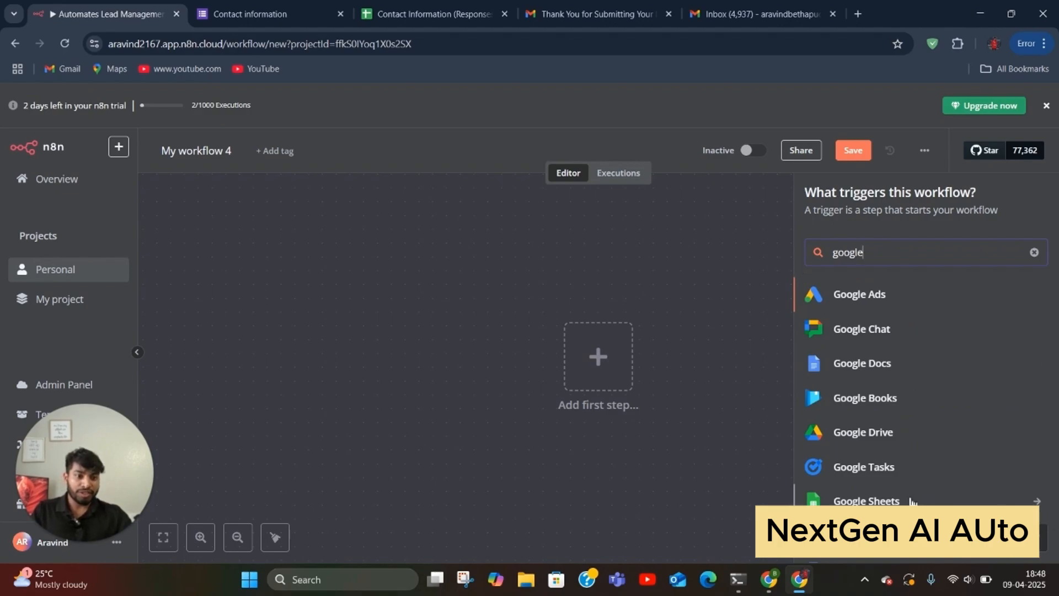
click(909, 499)
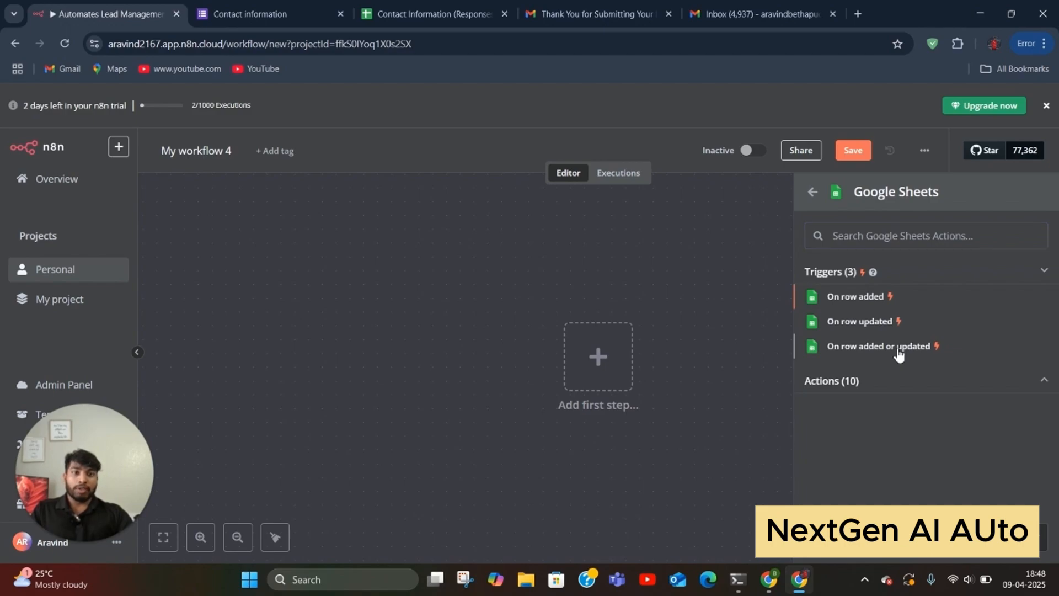
Step: Use the On row added or updated trigger and check its Google Sheets credential
click(897, 348)
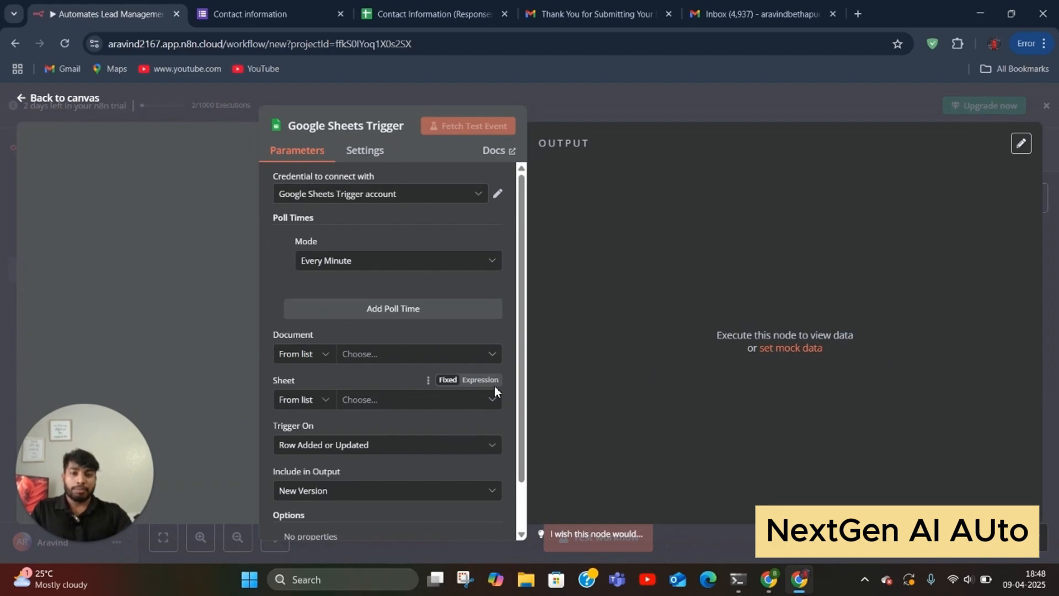
scroll(350, 284, down, 1)
scroll(349, 283, down, 2)
scroll(336, 232, up, 3)
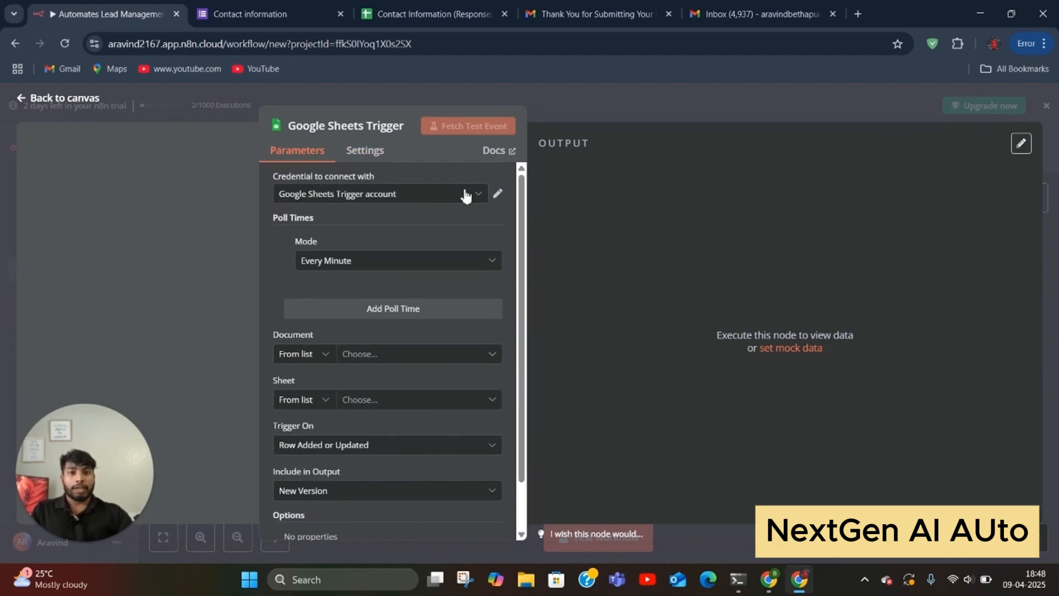
click(498, 194)
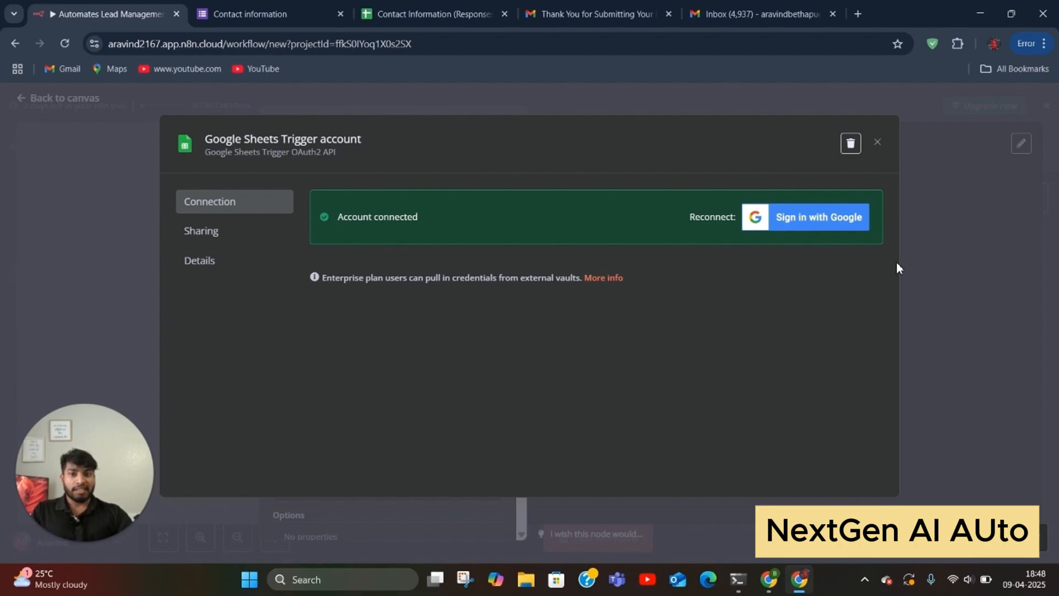
click(878, 145)
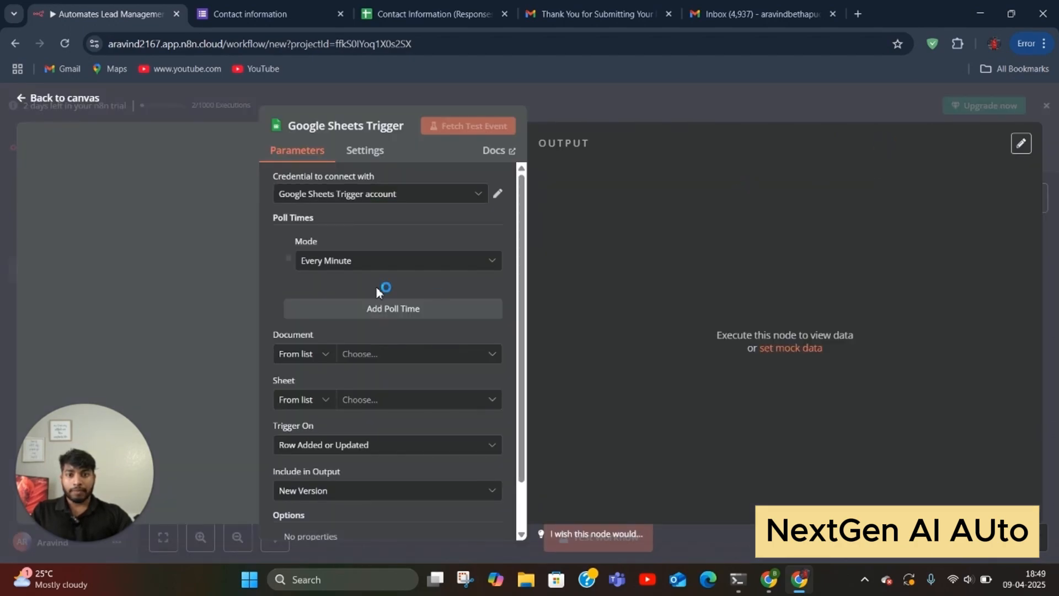
Step: Keep polling at every minute and bring up the spreadsheet list for Document
click(392, 270)
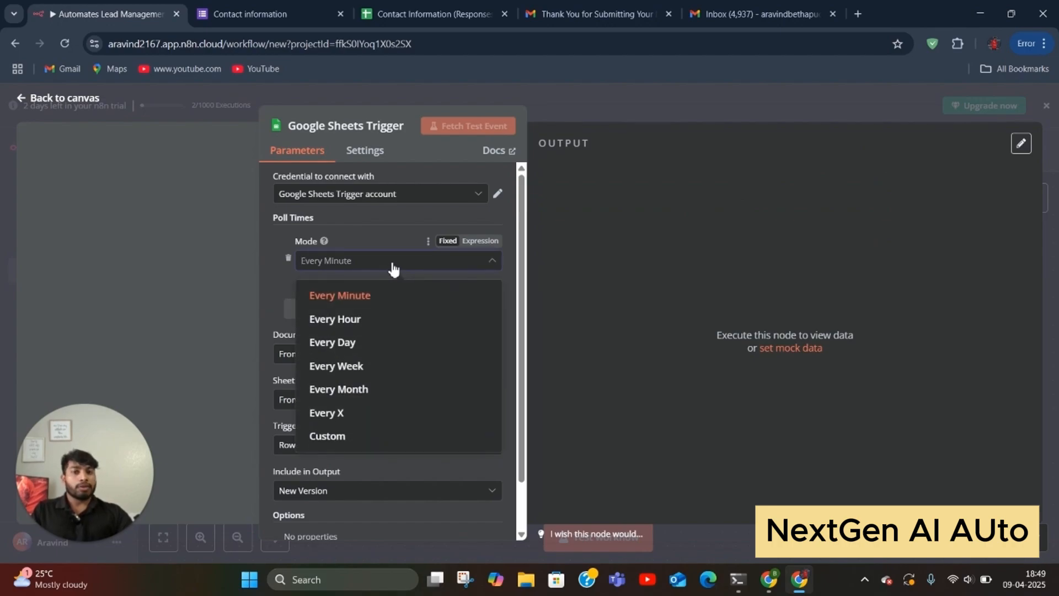
click(393, 269)
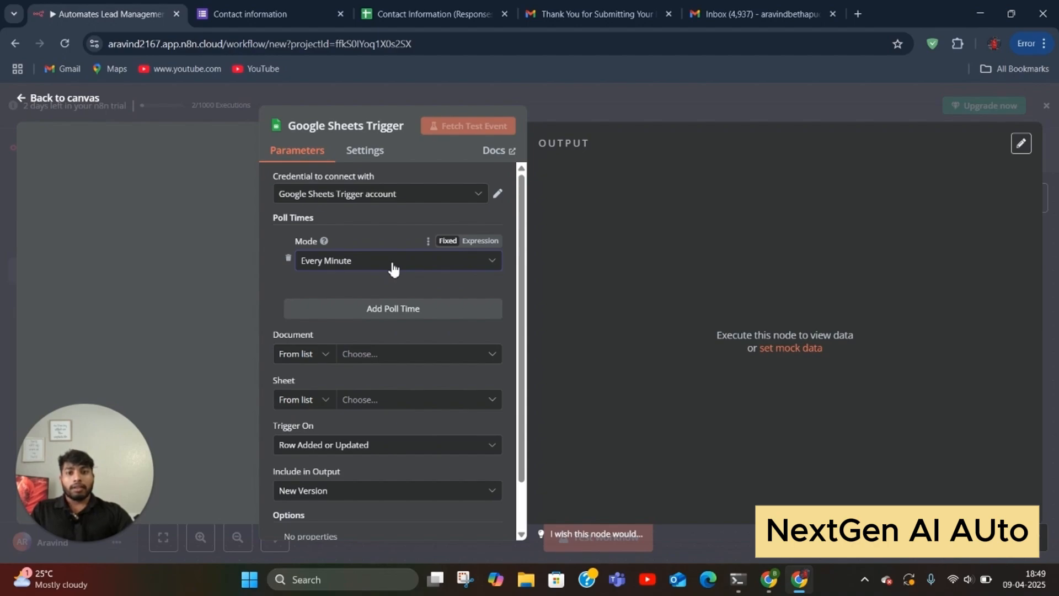
click(393, 269)
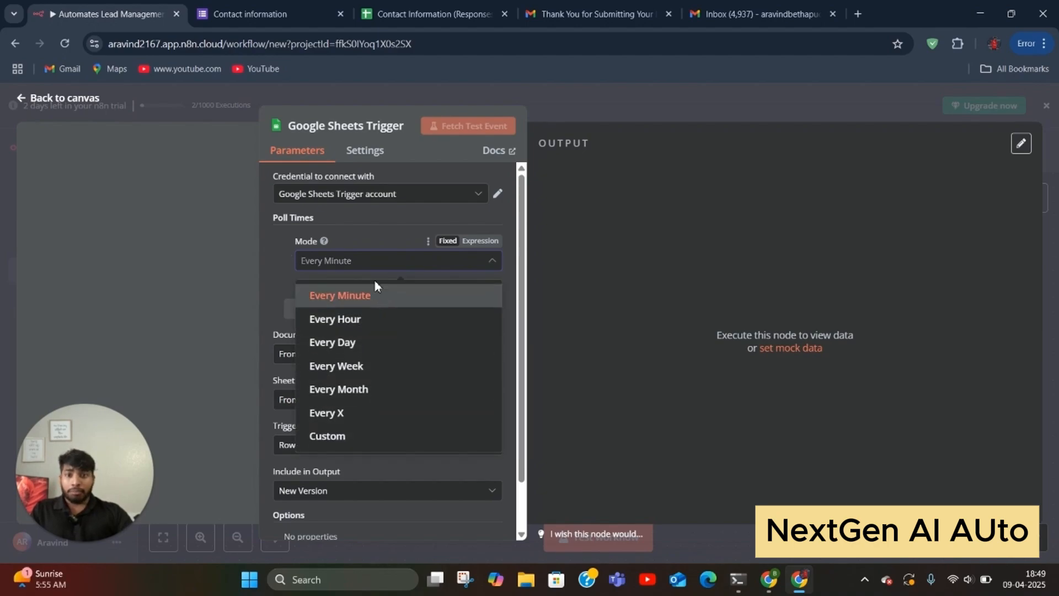
click(376, 273)
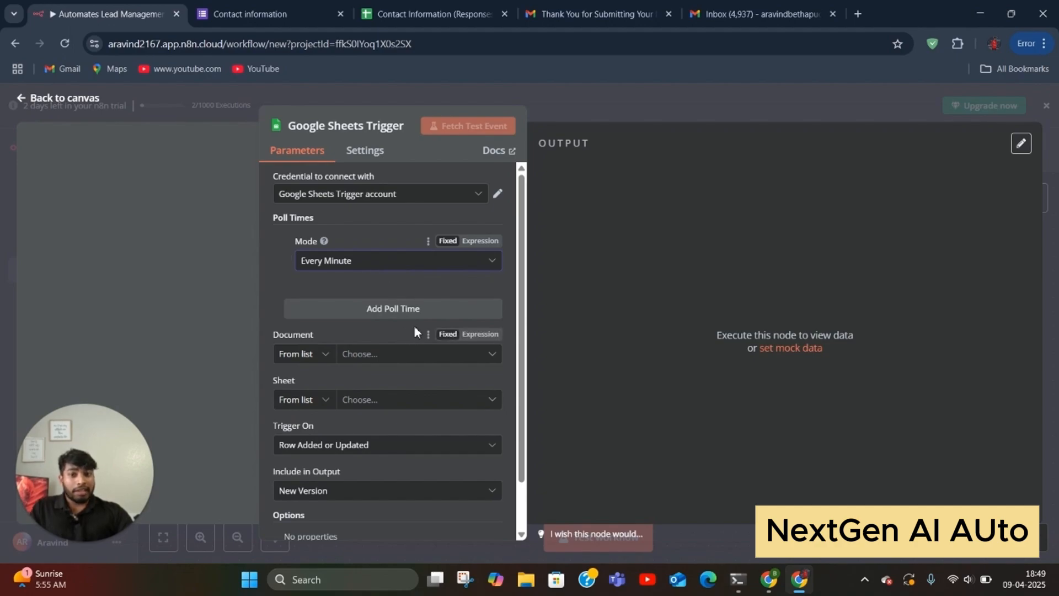
scroll(400, 334, down, 1)
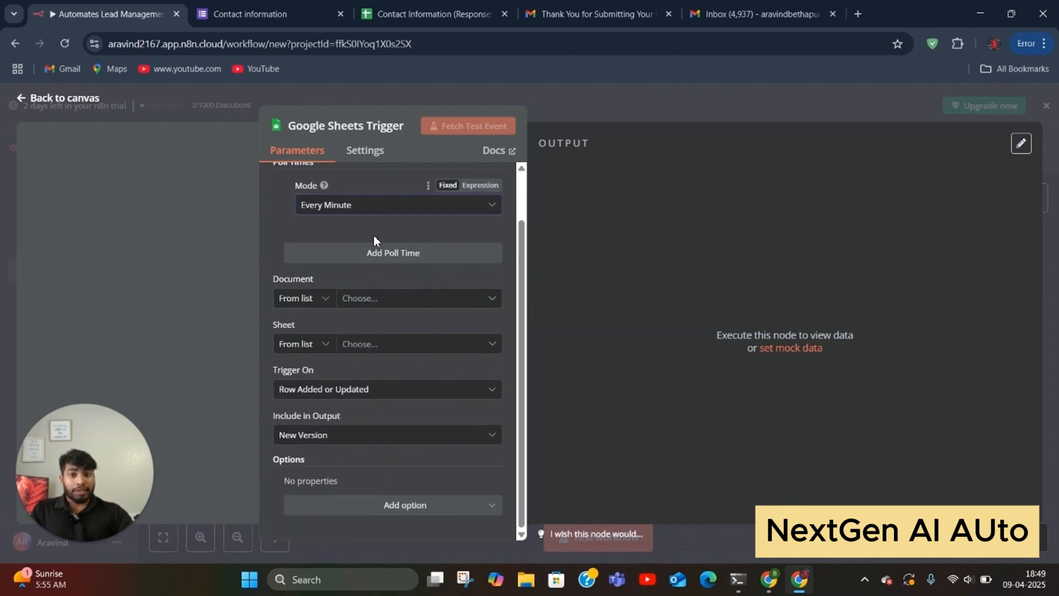
click(384, 305)
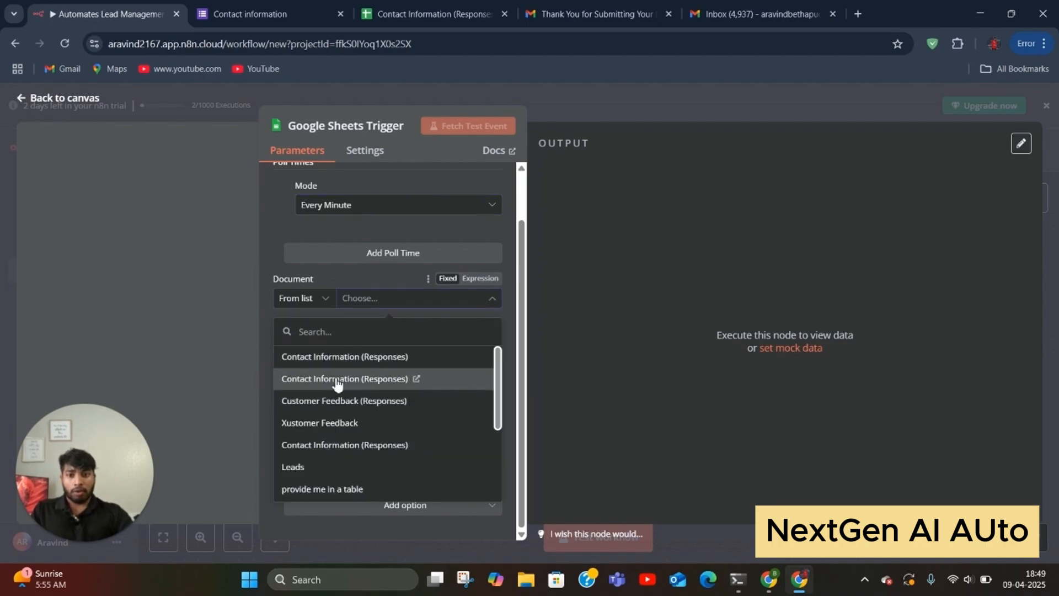
Step: Set the trigger's document to Contact Information (Responses) and sheet to Form responses 1
click(337, 380)
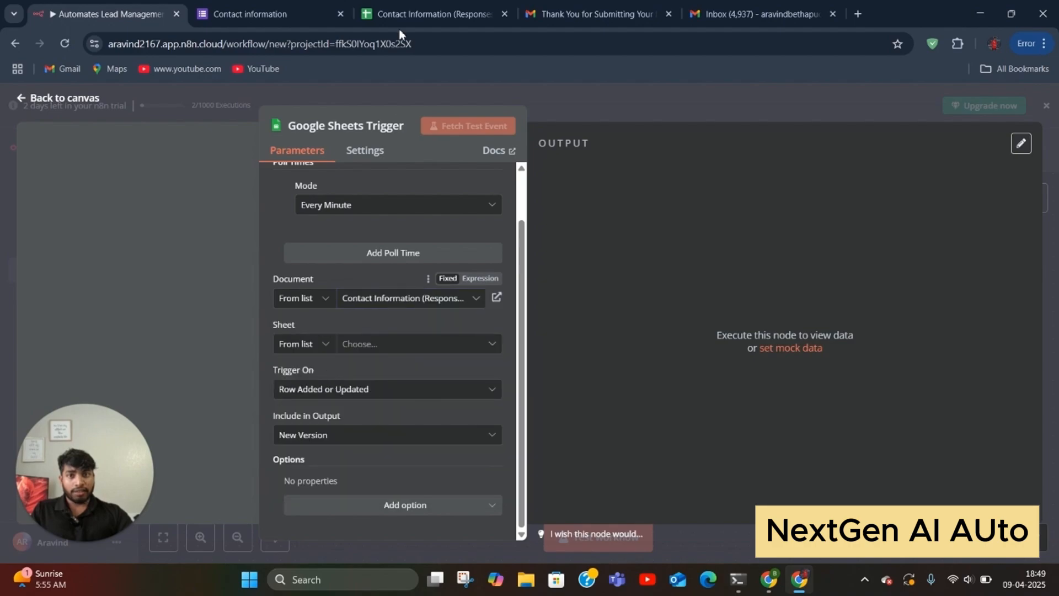
click(434, 14)
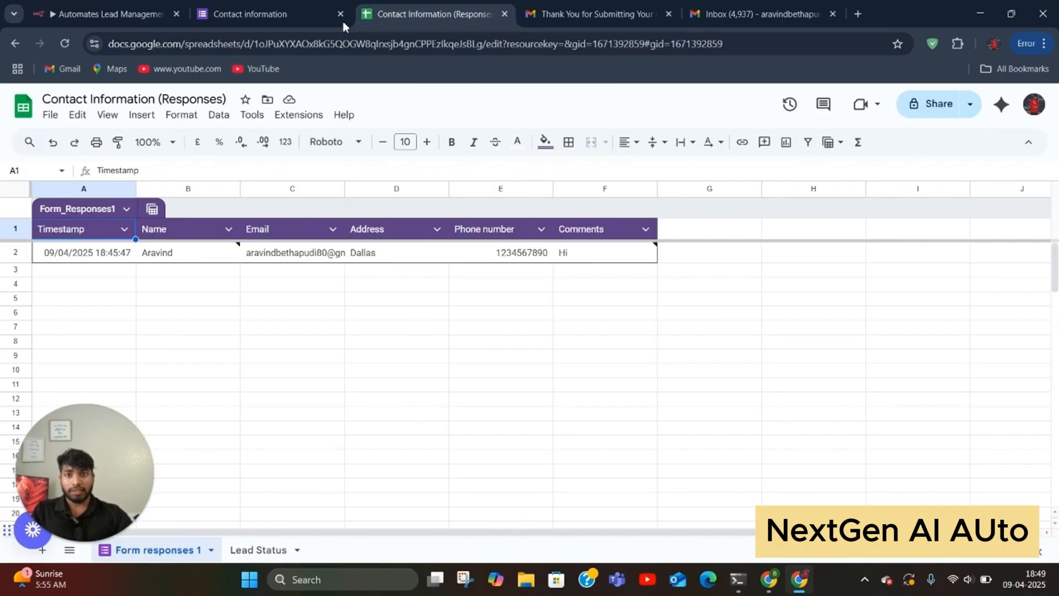
click(138, 11)
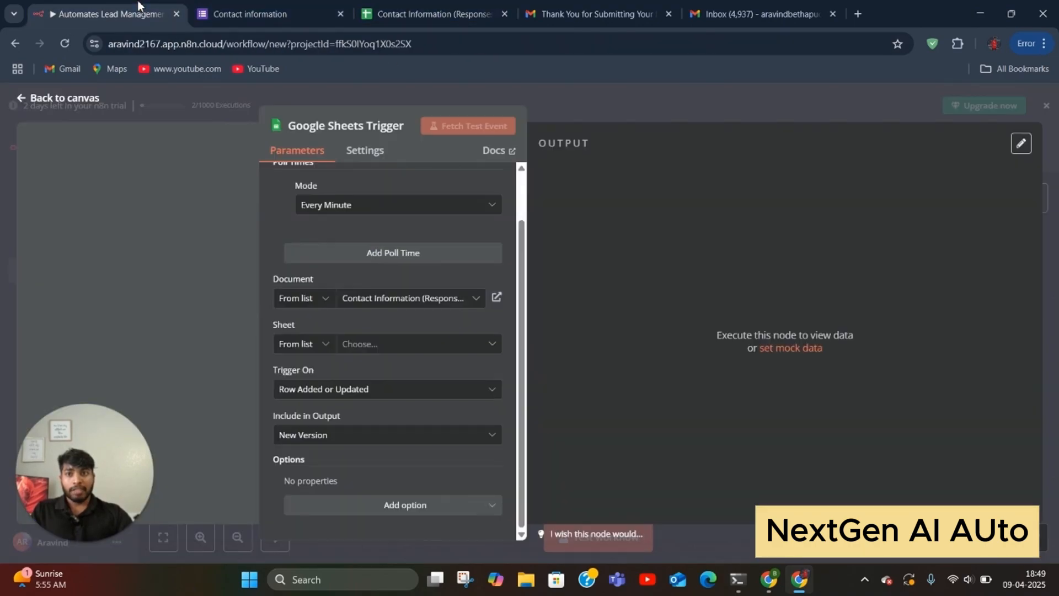
click(403, 349)
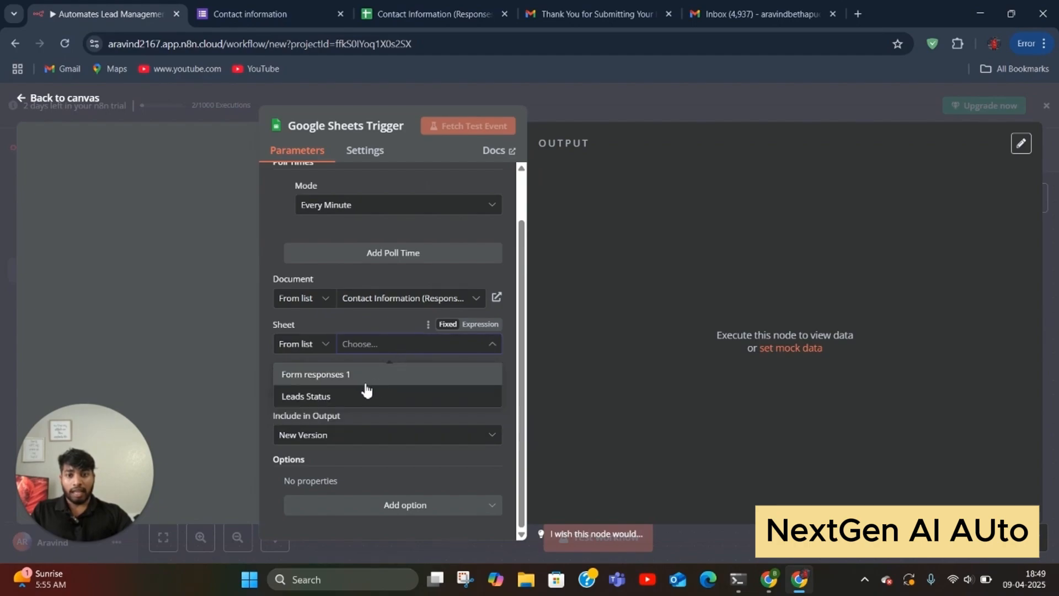
click(357, 378)
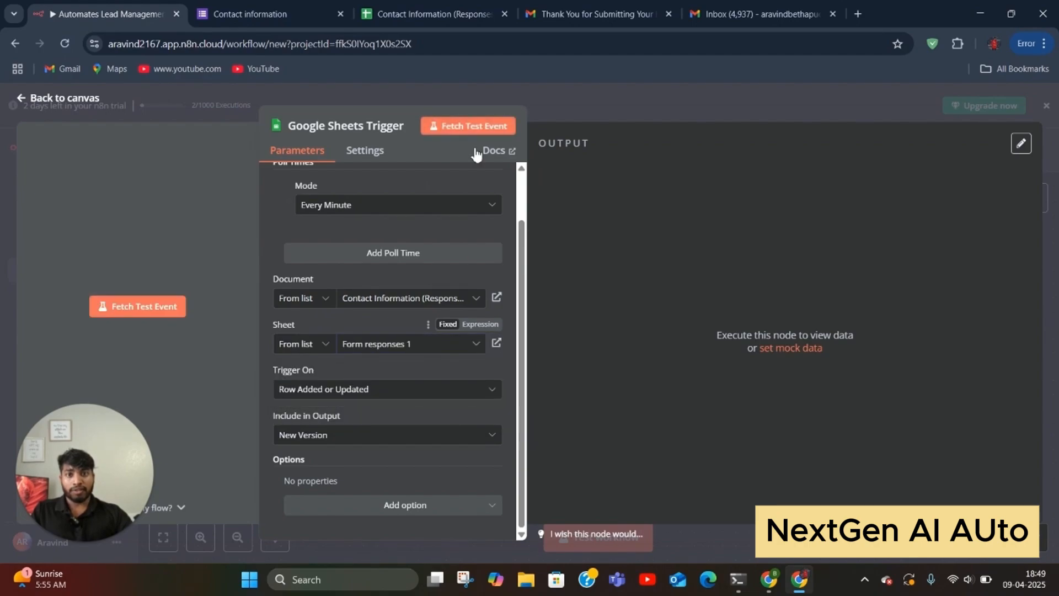
Step: Fetch a test event from the sheet, which returns no data
click(423, 20)
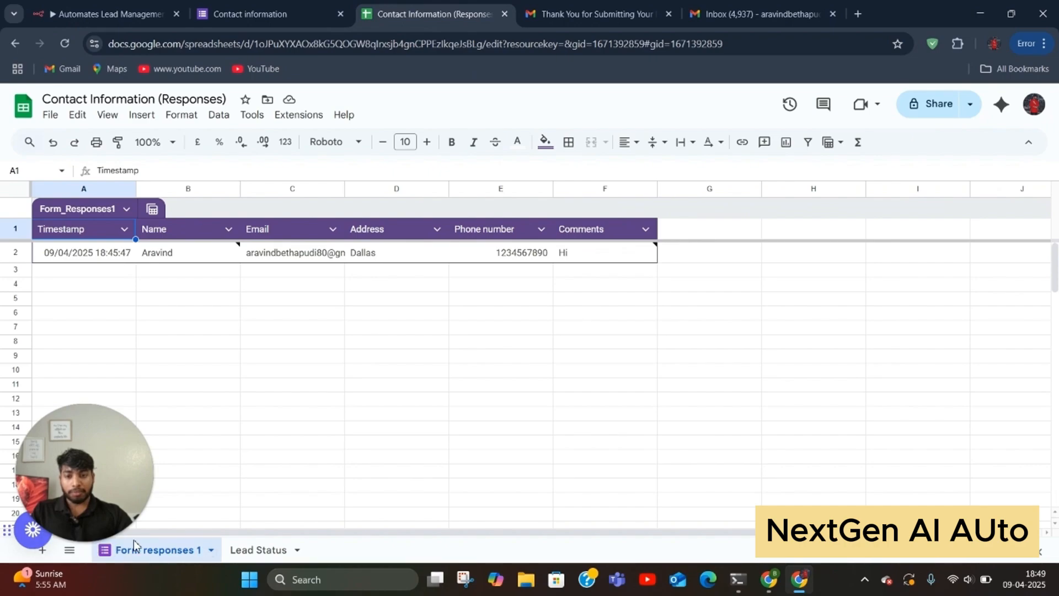
click(110, 14)
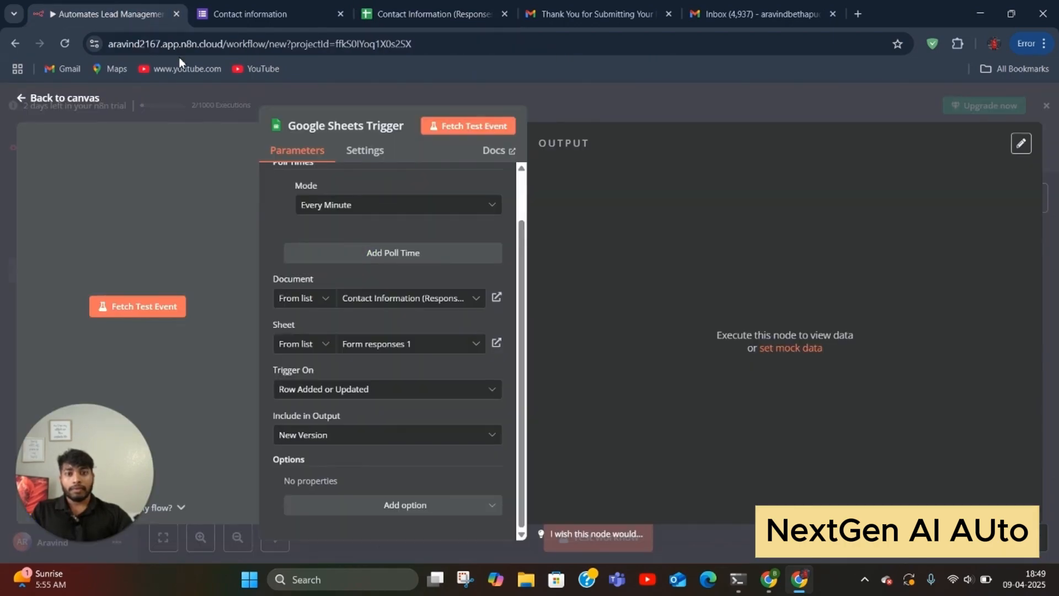
click(469, 127)
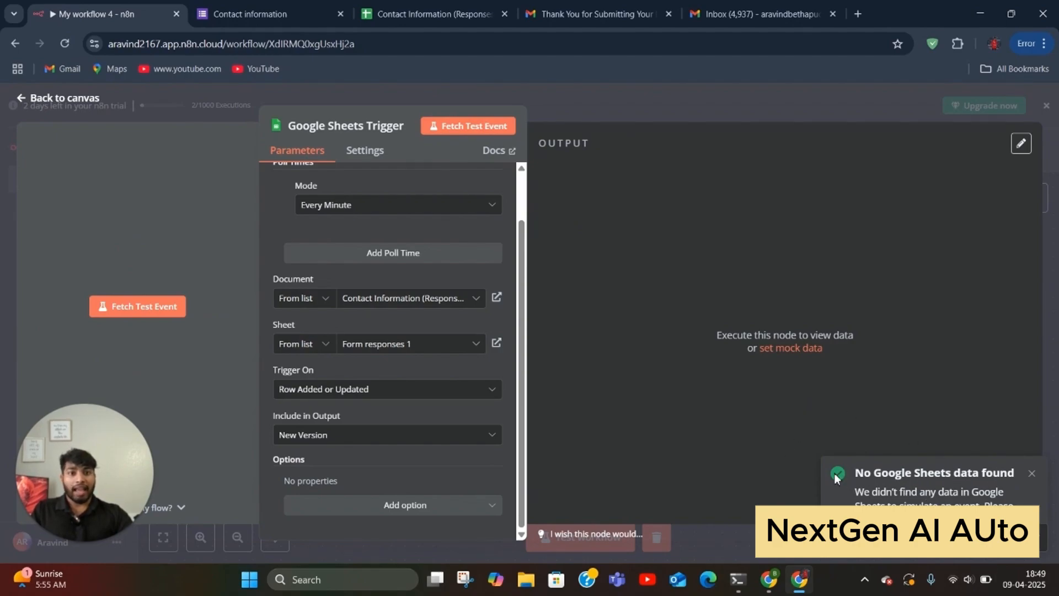
click(646, 105)
click(229, 10)
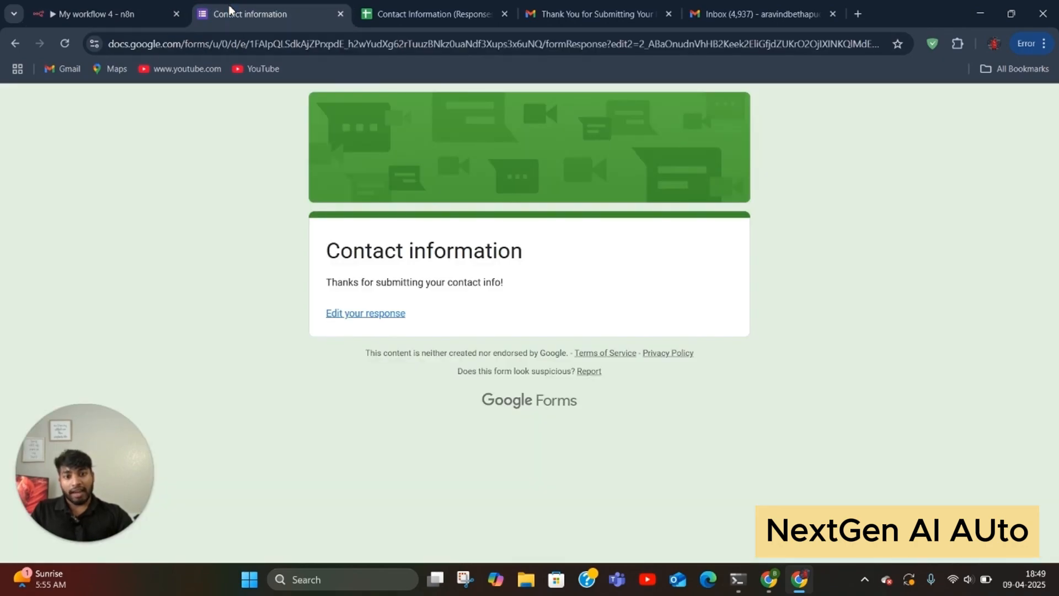
Step: Edit the submitted response, append 'B' to the Name answer, and resubmit
click(378, 313)
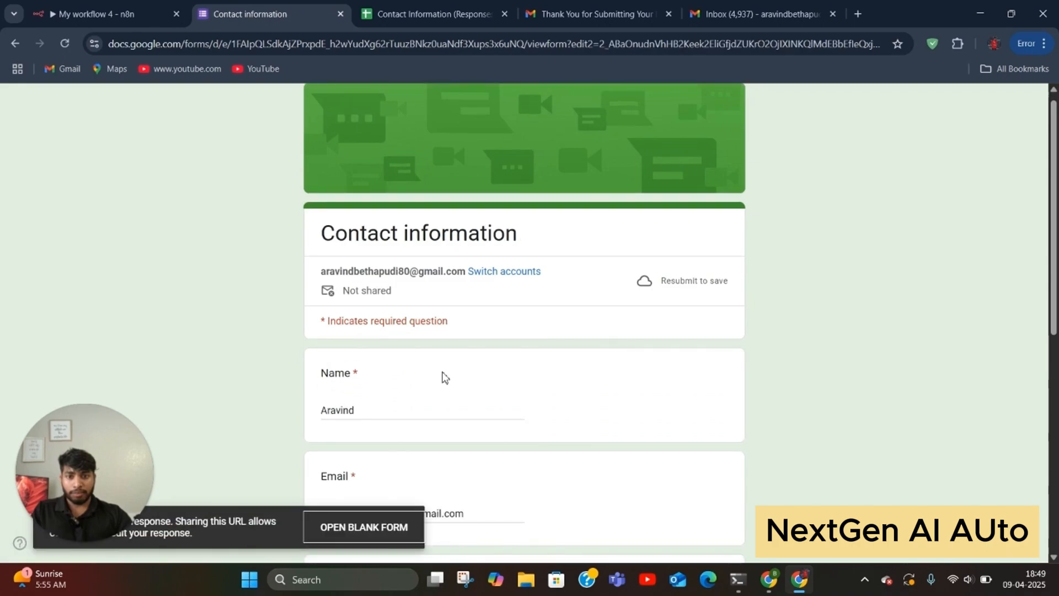
scroll(419, 270, down, 3)
click(400, 214)
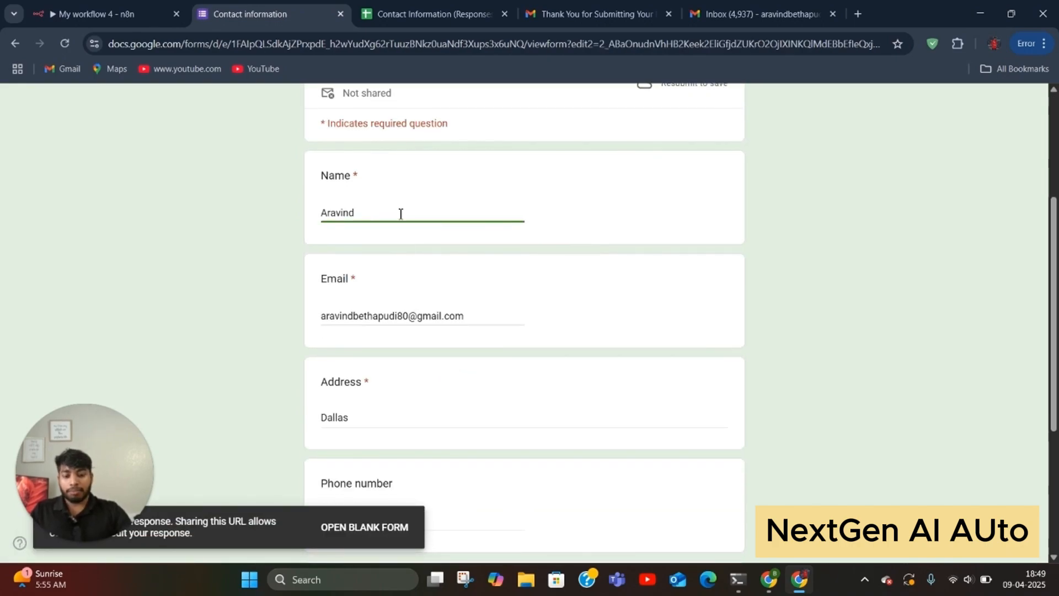
text(B)
scroll(654, 270, up, 3)
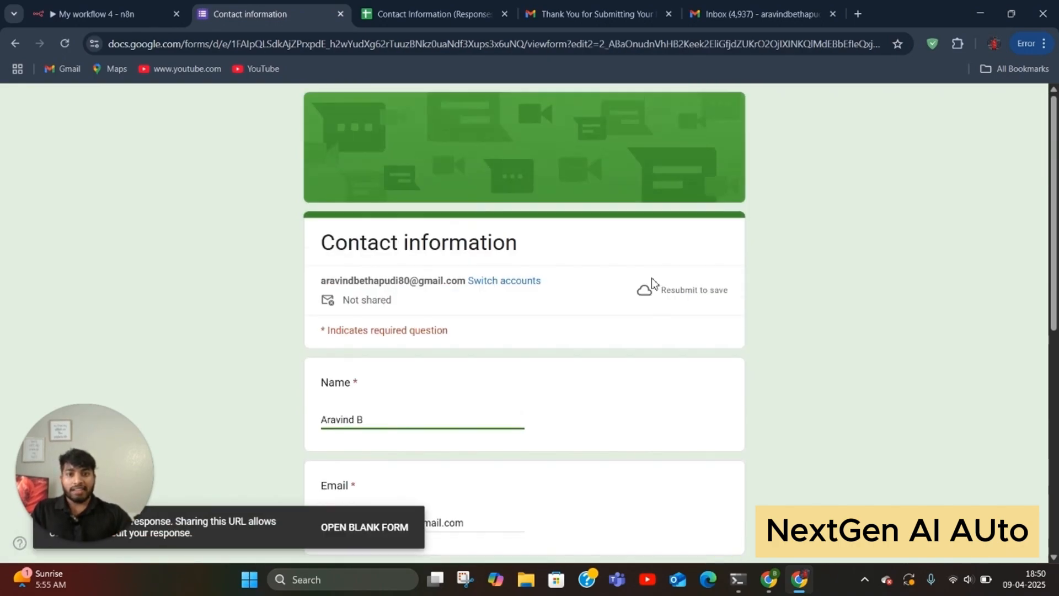
scroll(606, 292, down, 7)
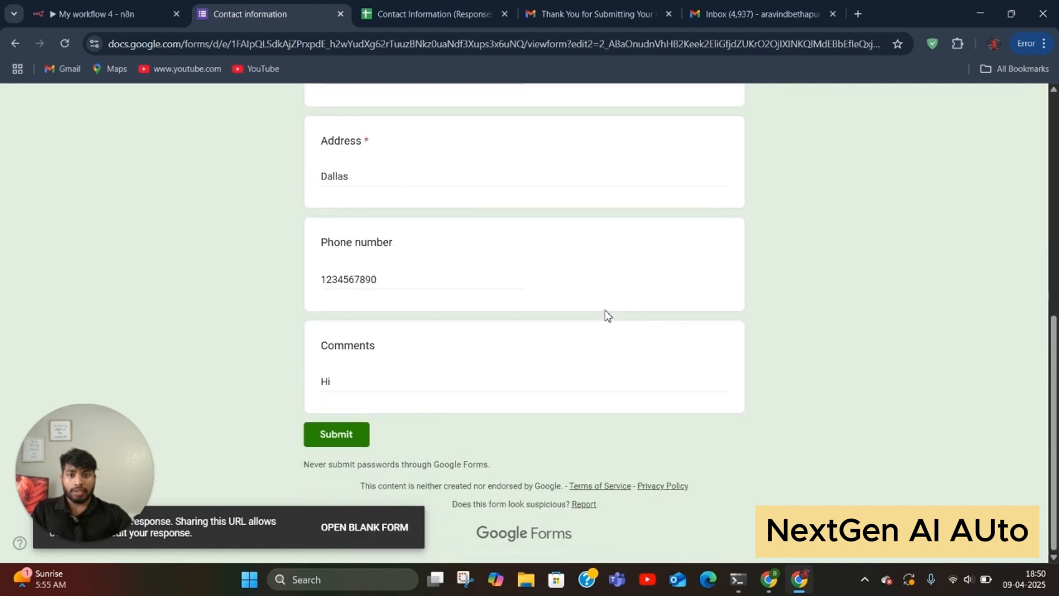
click(350, 433)
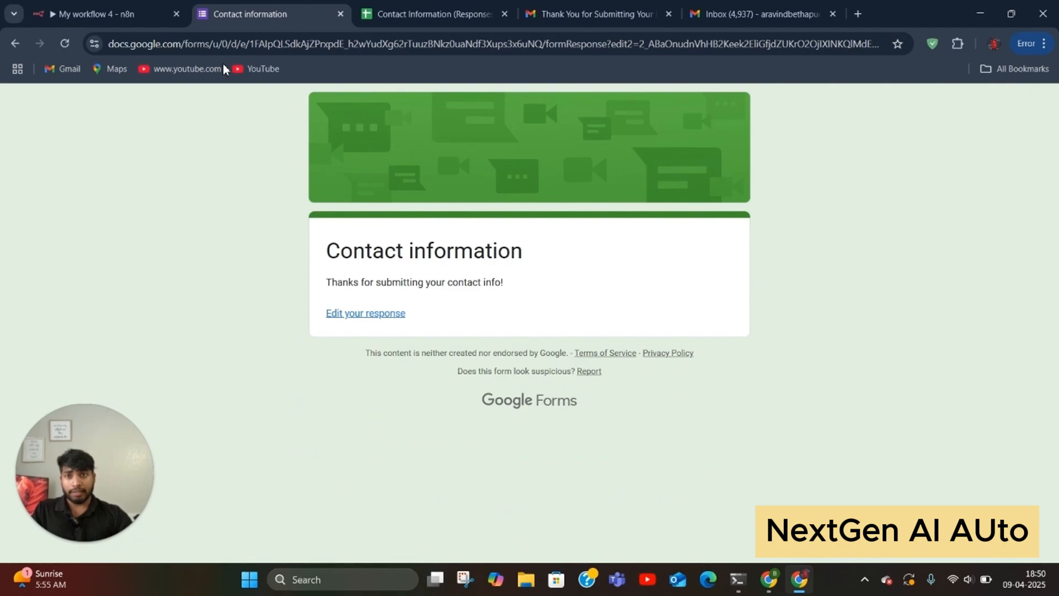
Step: Fetch a test event in the Google Sheets Trigger, getting the edited response as 1 item
click(132, 15)
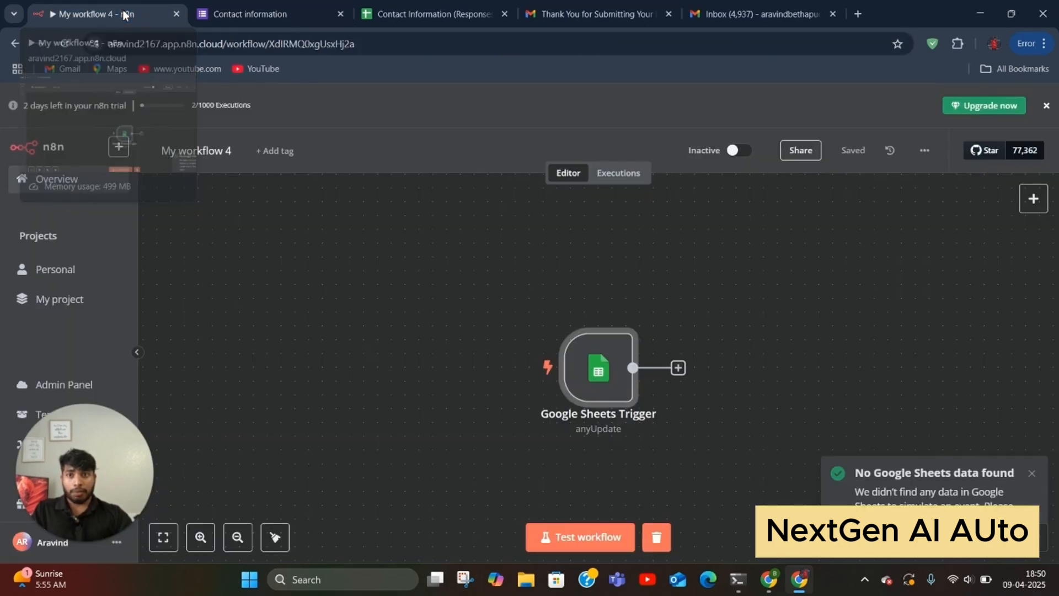
drag(579, 366, 413, 339)
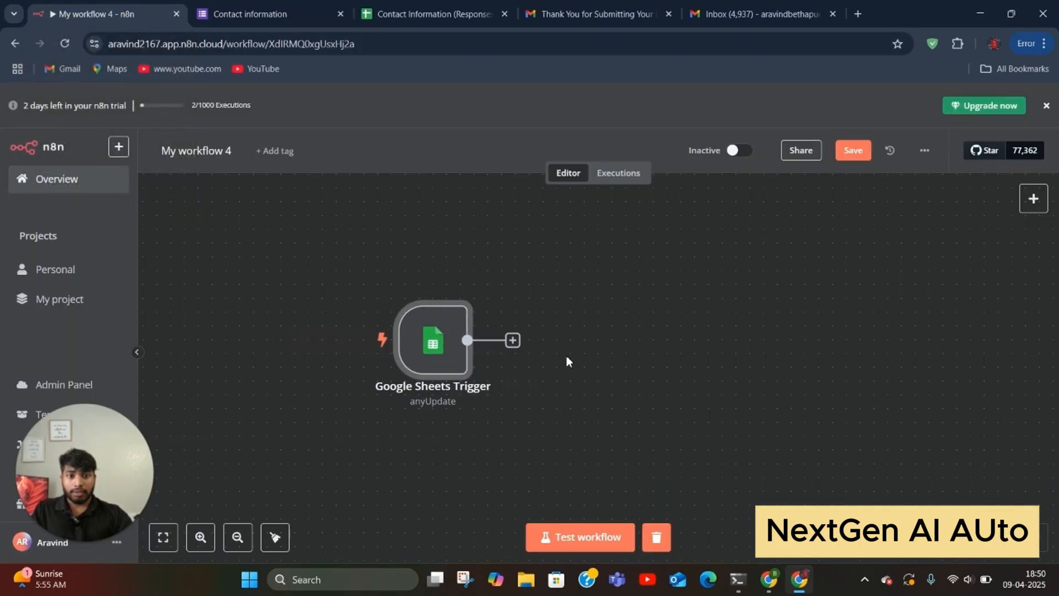
double_click(459, 356)
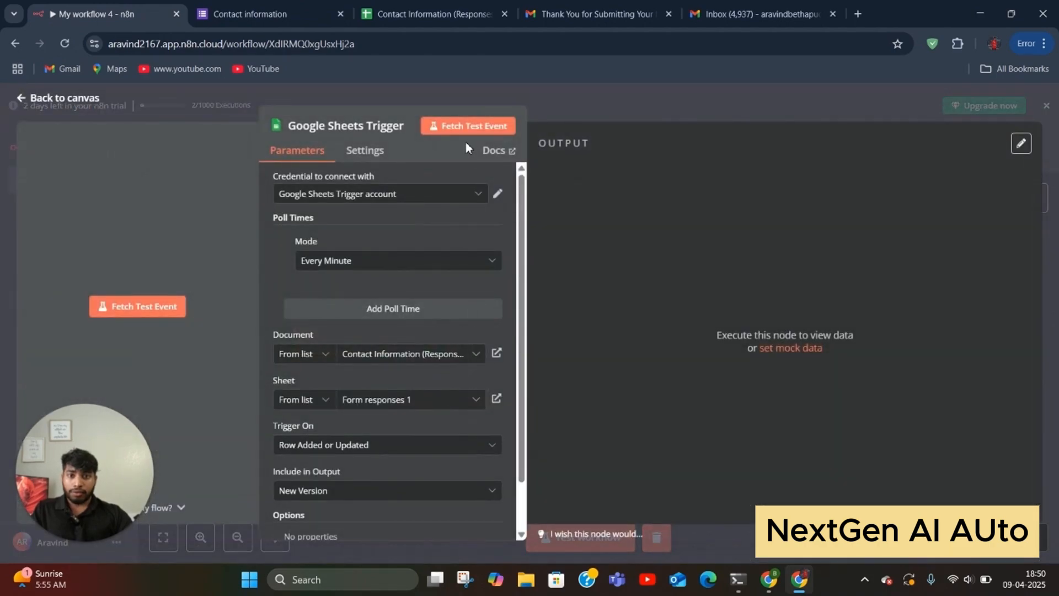
click(467, 127)
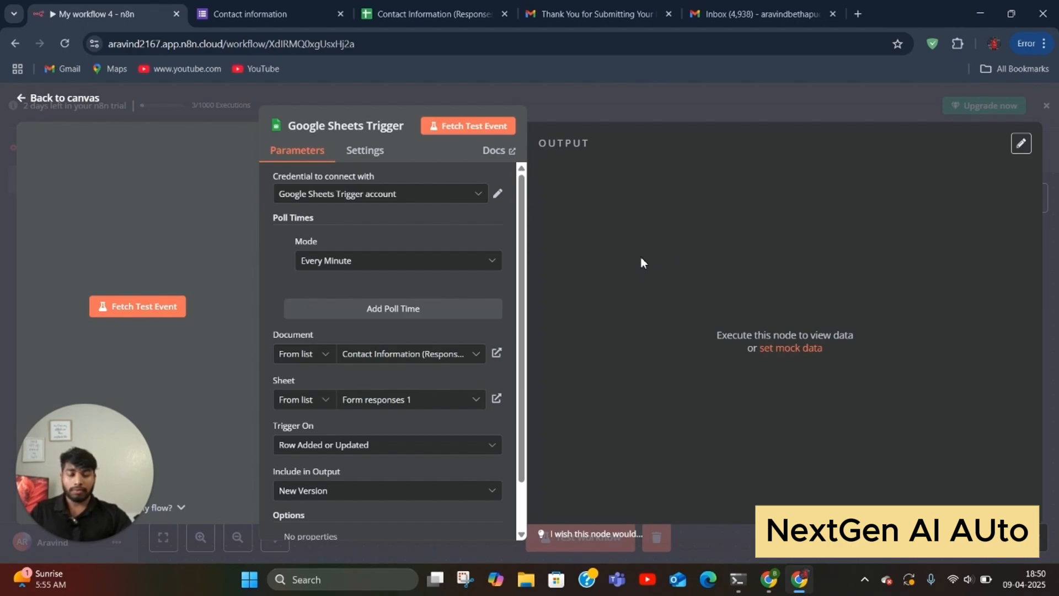
click(1051, 254)
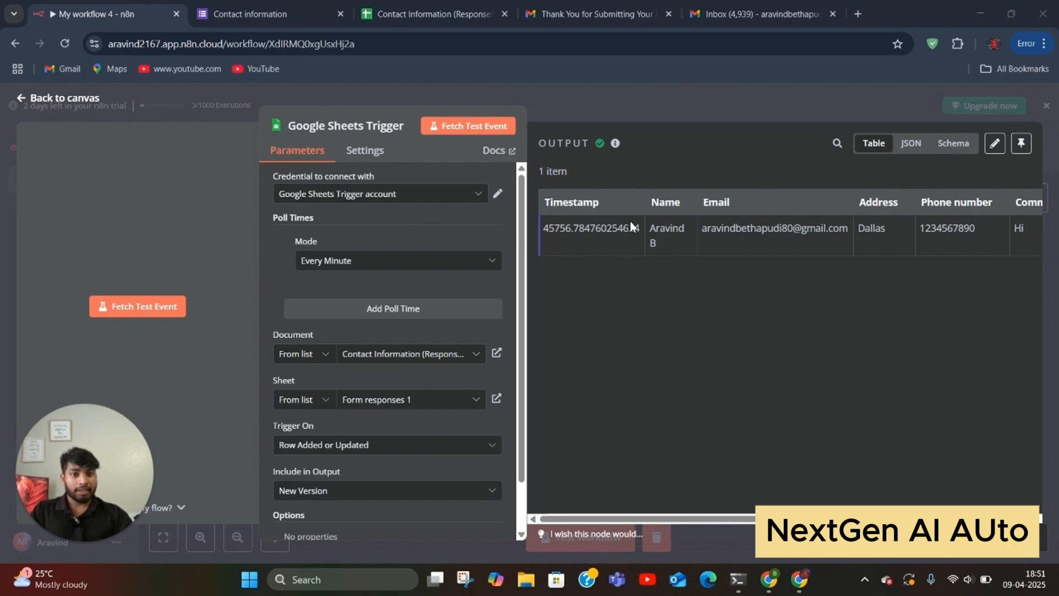
click(659, 246)
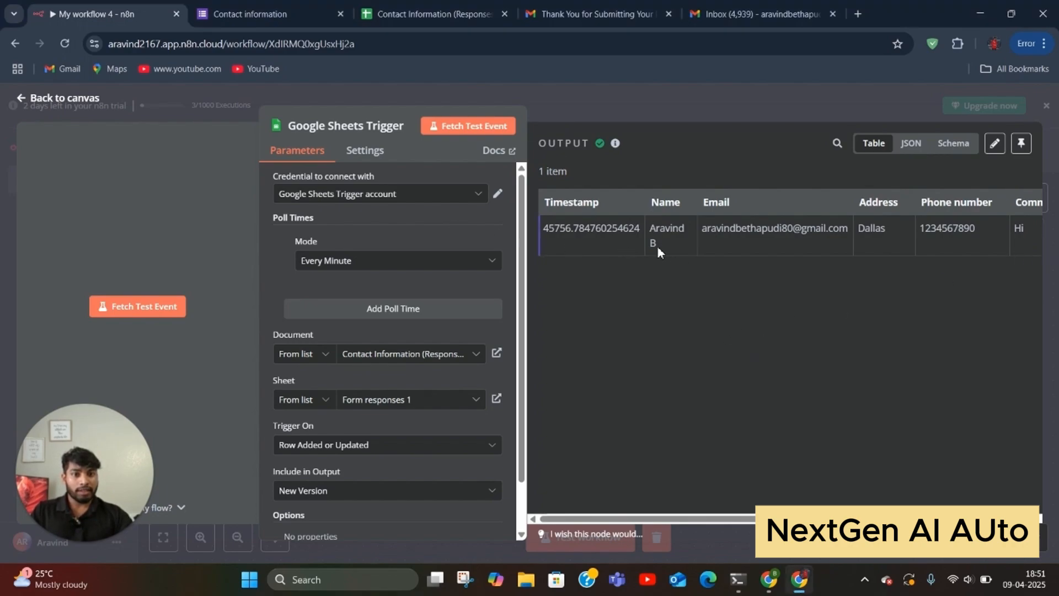
drag(657, 245, 644, 243)
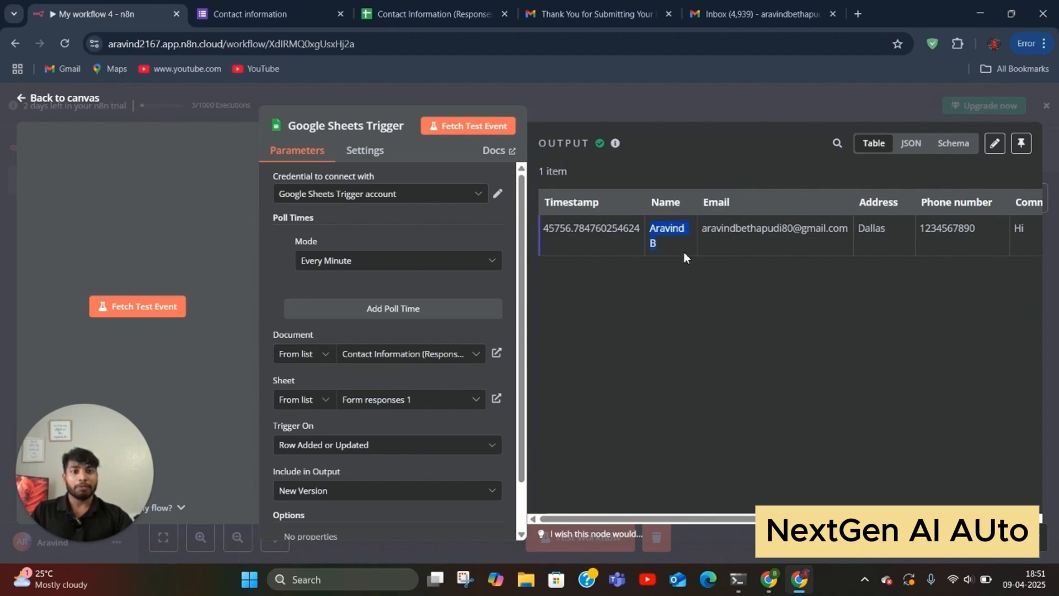
click(713, 408)
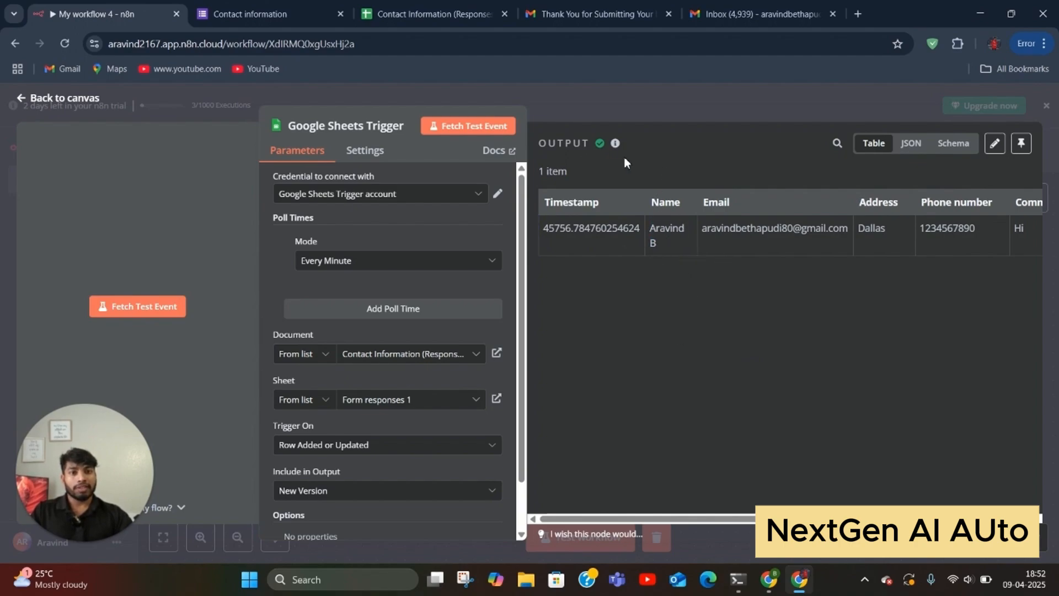
click(633, 94)
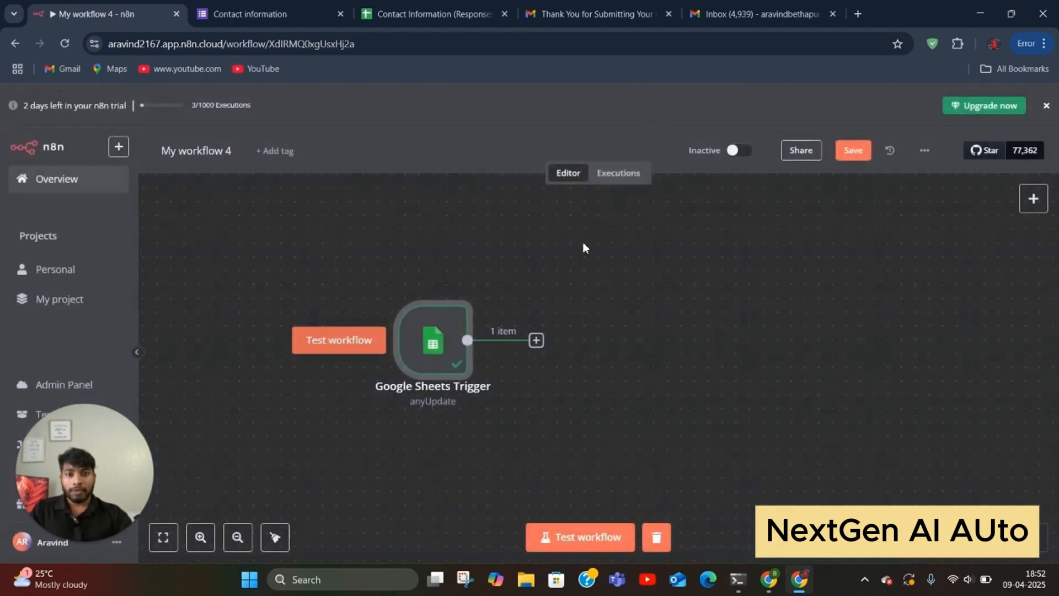
Step: Add an Edit Fields node after the trigger that sets Name, Email and Phone number
click(453, 340)
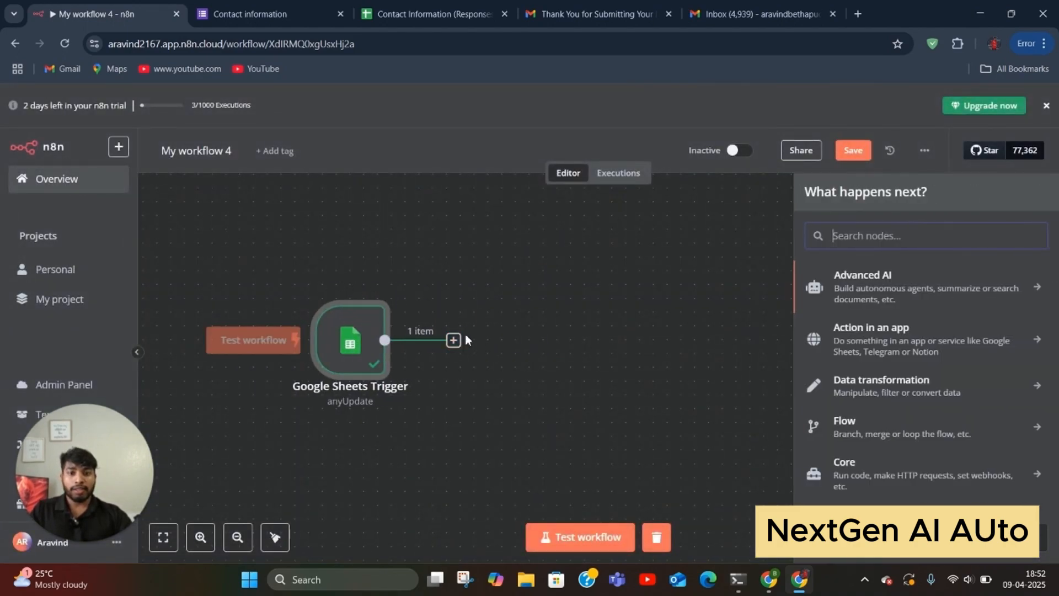
text(edit)
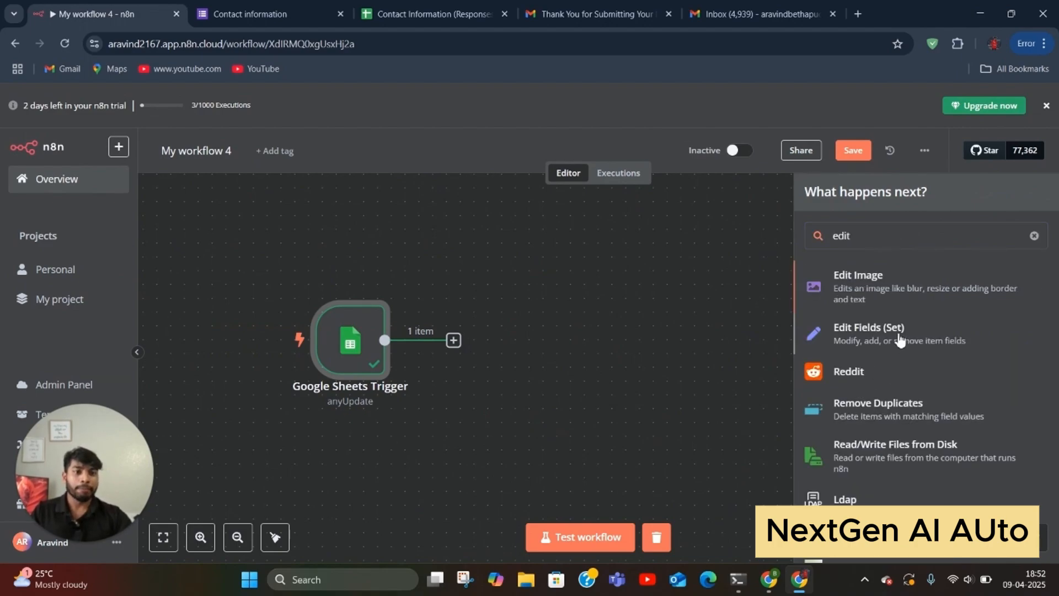
click(900, 336)
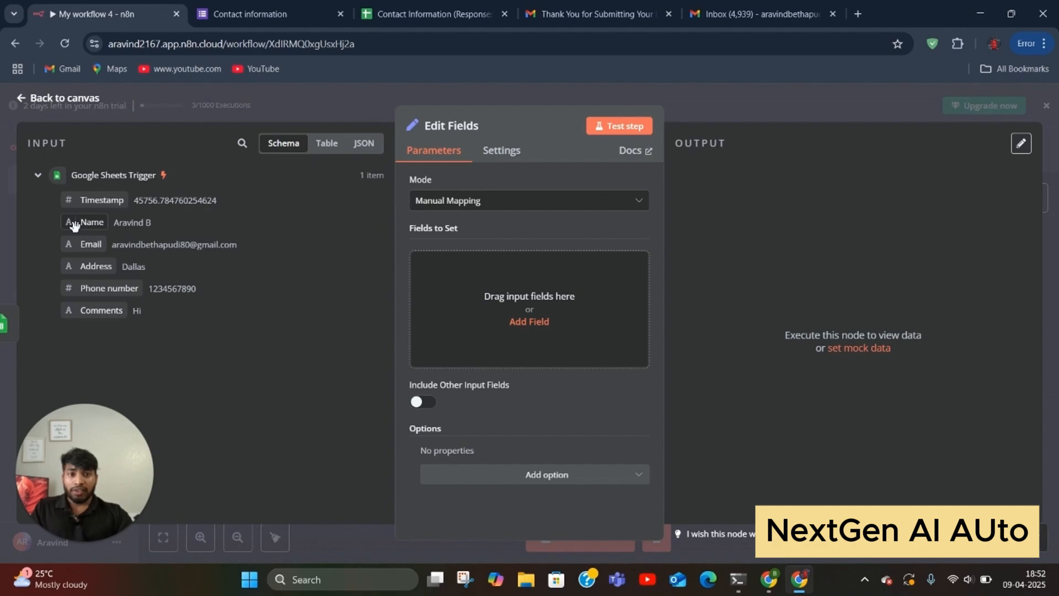
drag(73, 225, 468, 310)
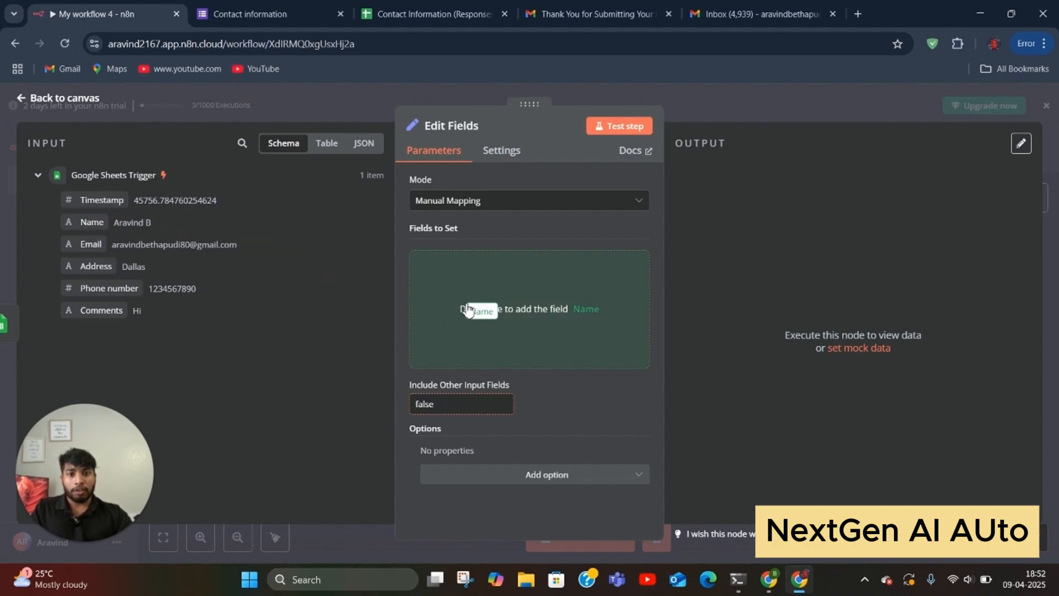
drag(468, 310, 467, 310)
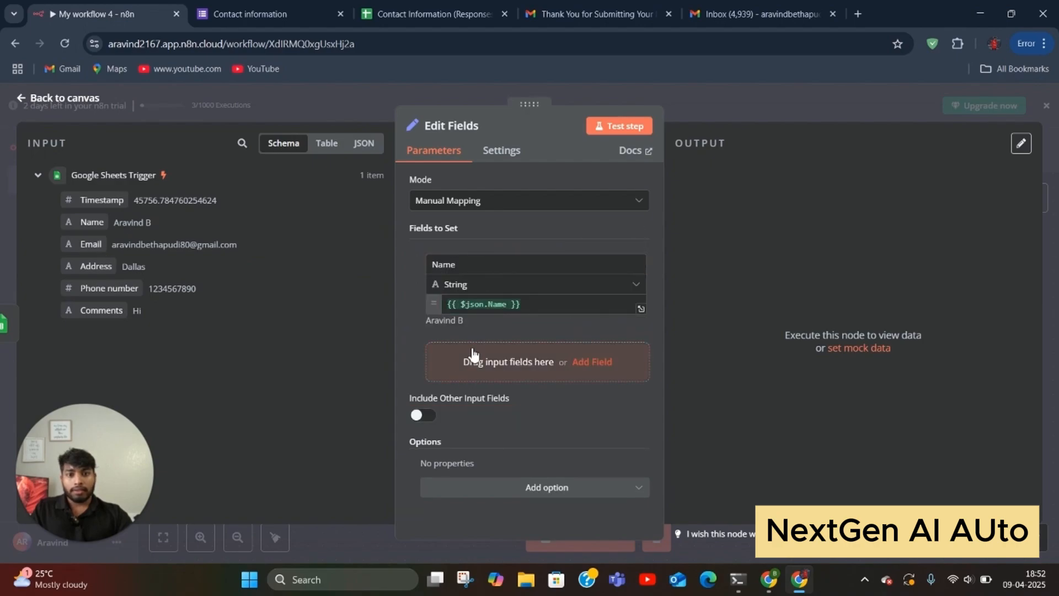
click(532, 304)
drag(533, 304, 452, 306)
click(539, 303)
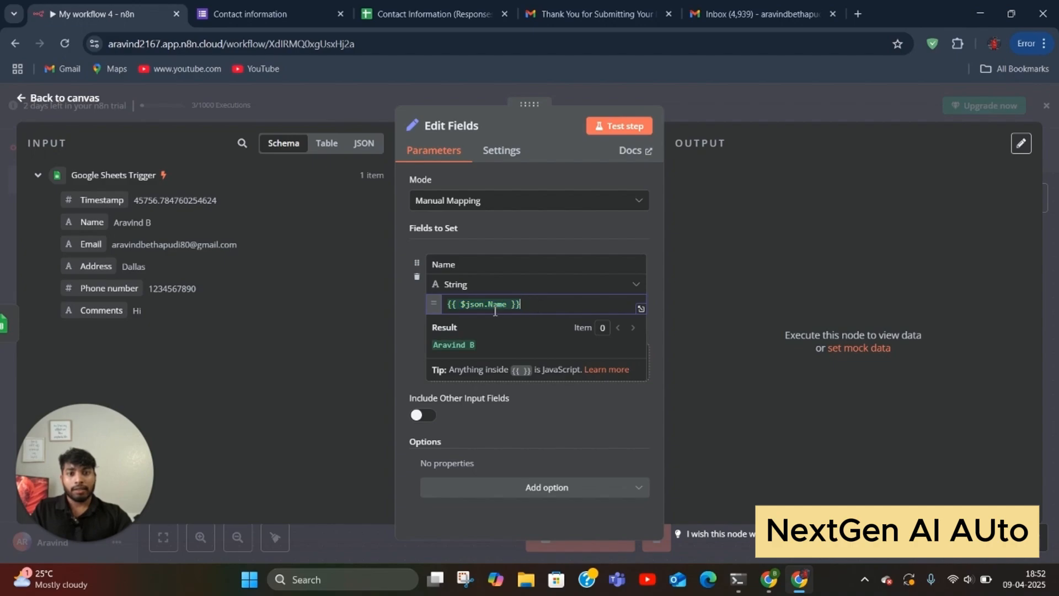
click(402, 319)
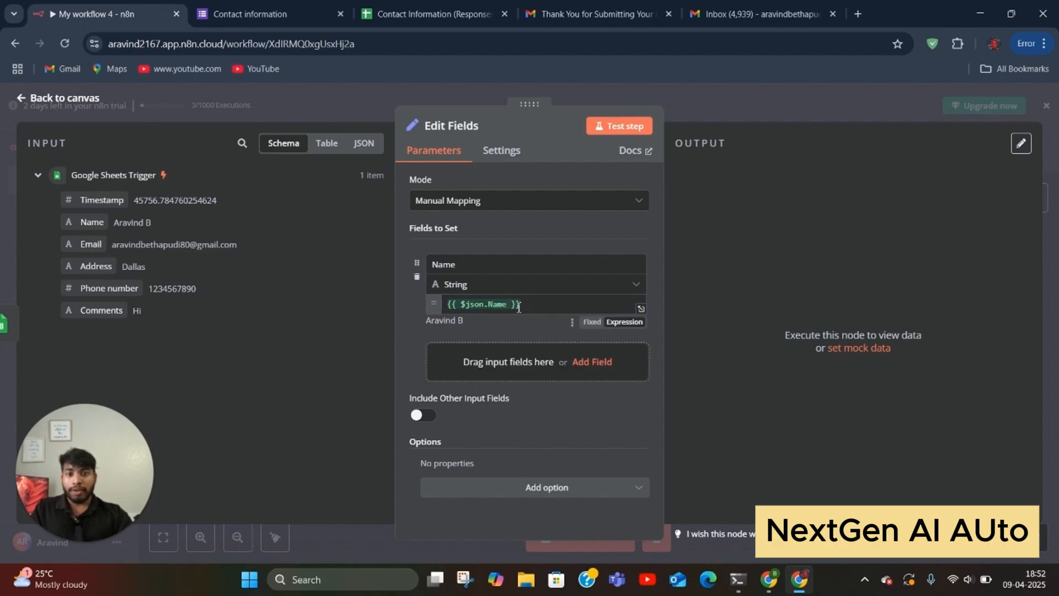
drag(88, 243, 458, 359)
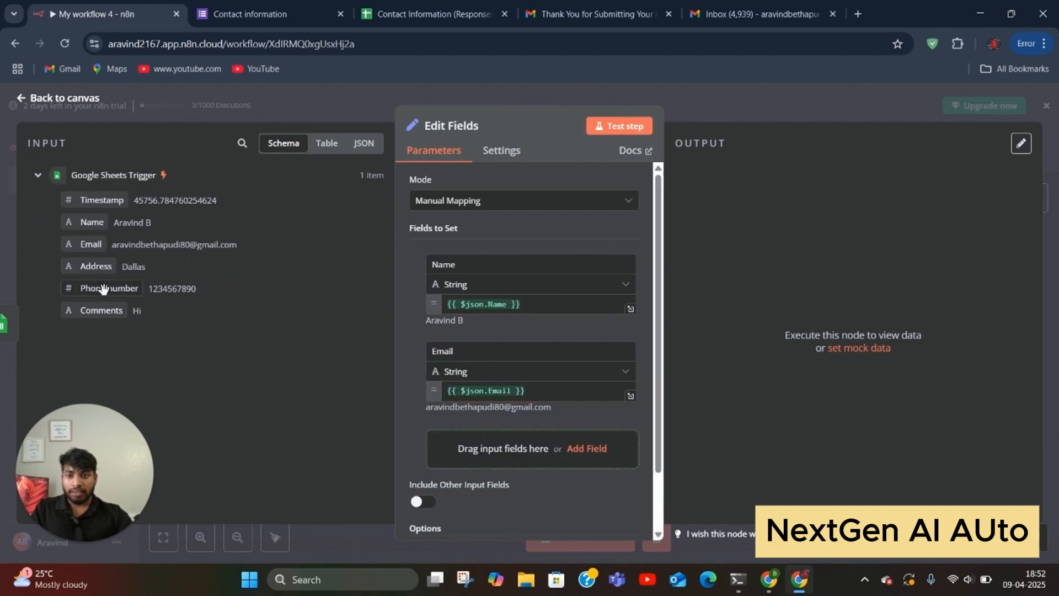
drag(105, 288, 486, 446)
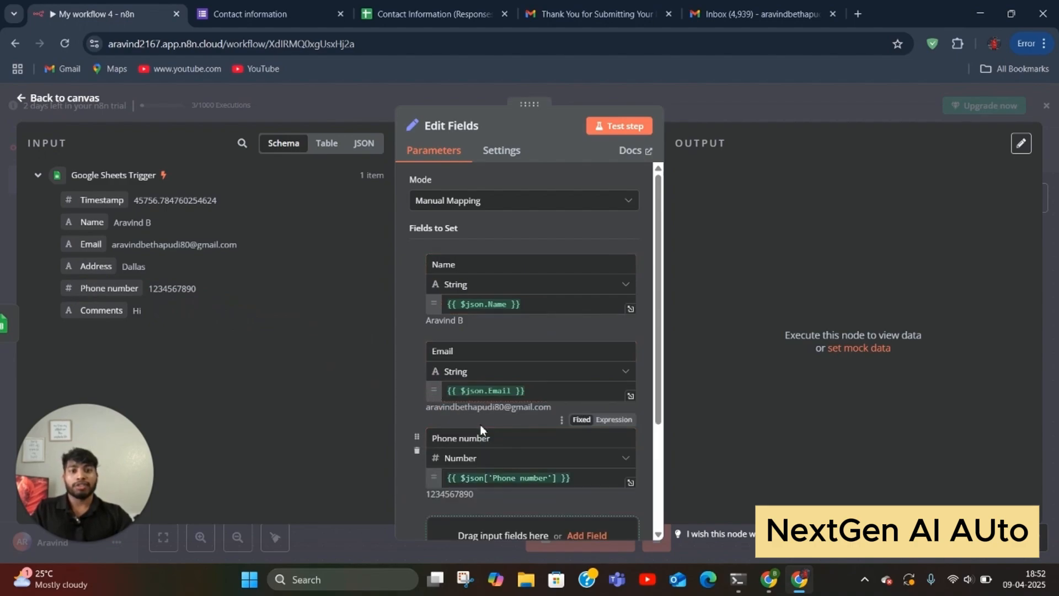
Step: Test the Edit Fields step so it outputs 1 item with the three fields
scroll(462, 386, down, 3)
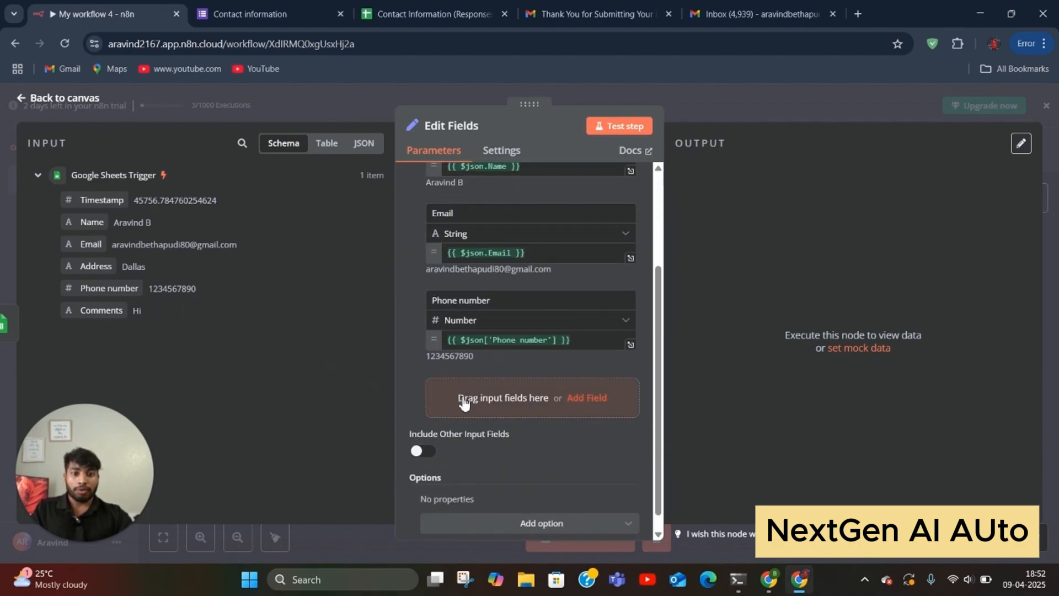
scroll(463, 391, up, 3)
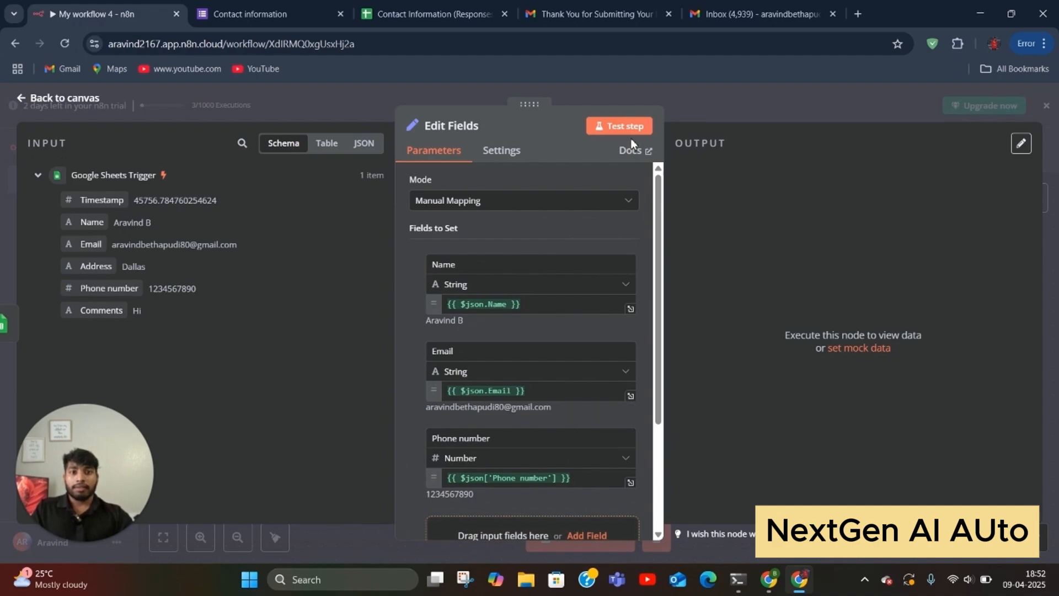
click(619, 126)
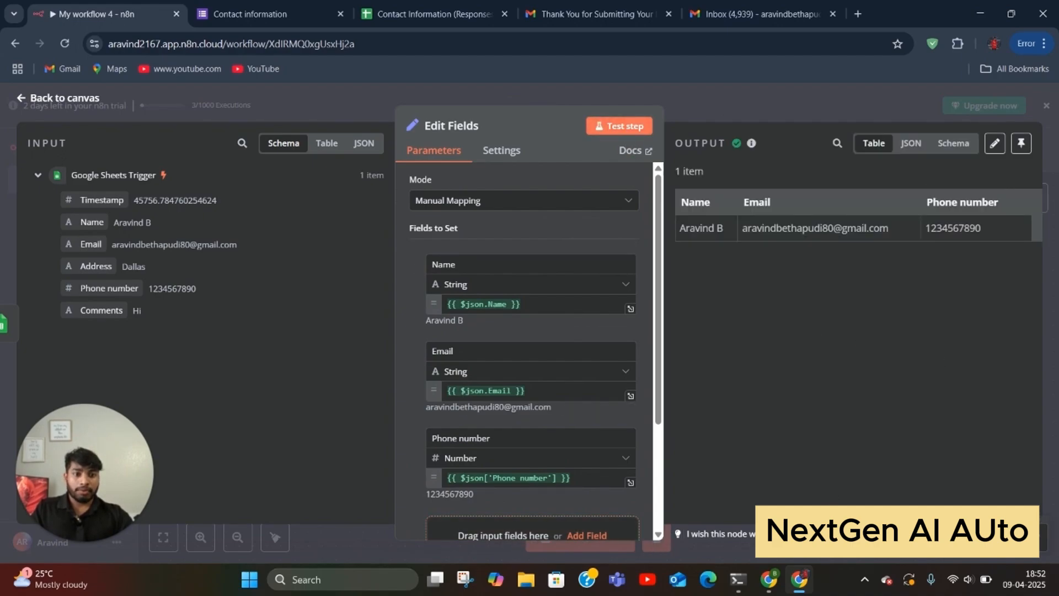
drag(634, 220, 815, 269)
click(911, 292)
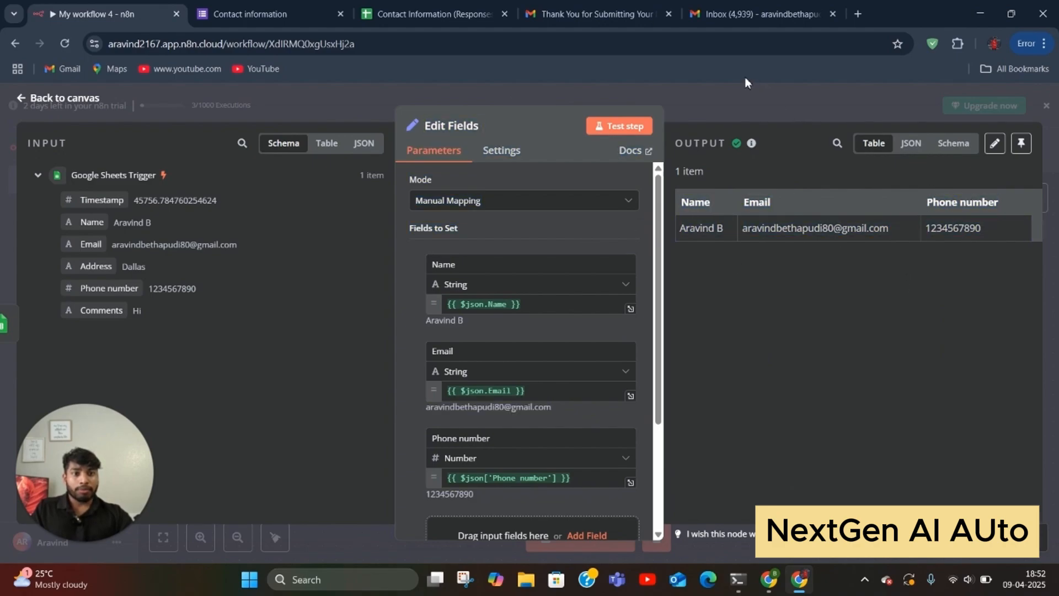
click(725, 115)
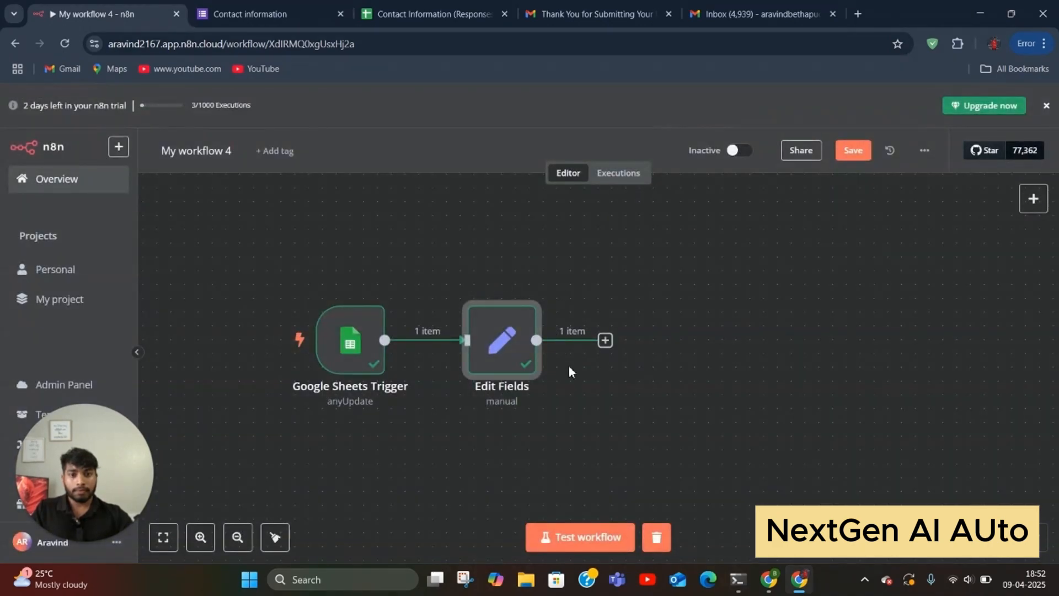
Step: Add a Gmail 'Send a message' node after Edit Fields using the connected Gmail account
click(605, 342)
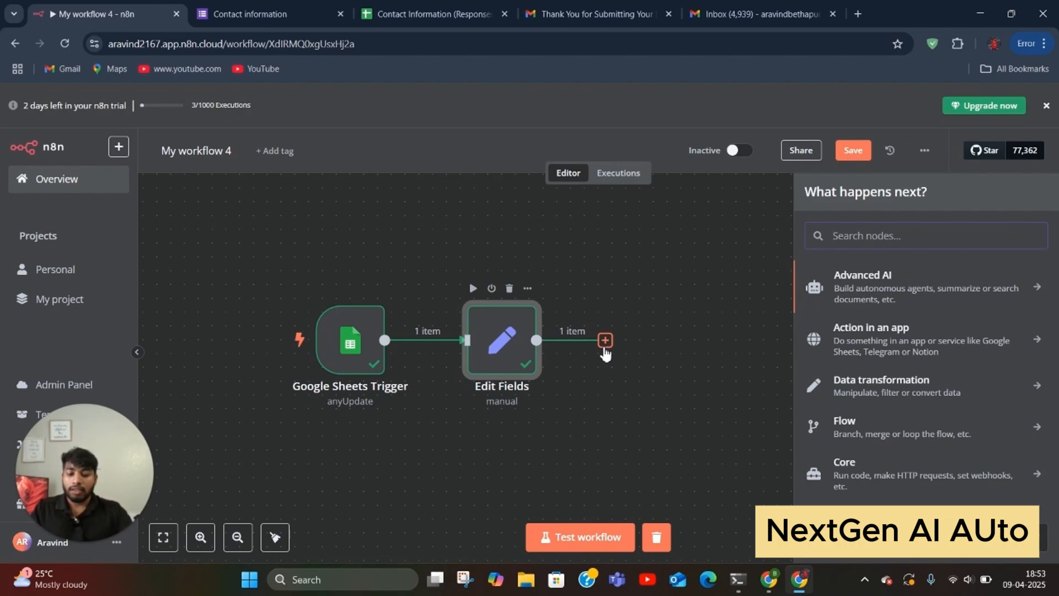
text(gmaikl)
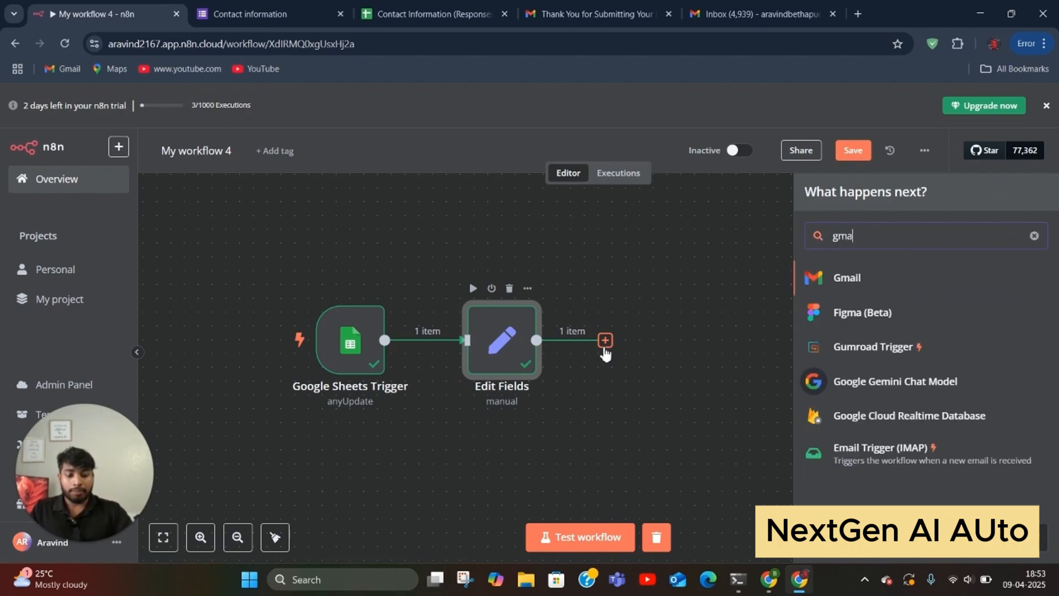
key(BackSpace)
key(BackSpace)
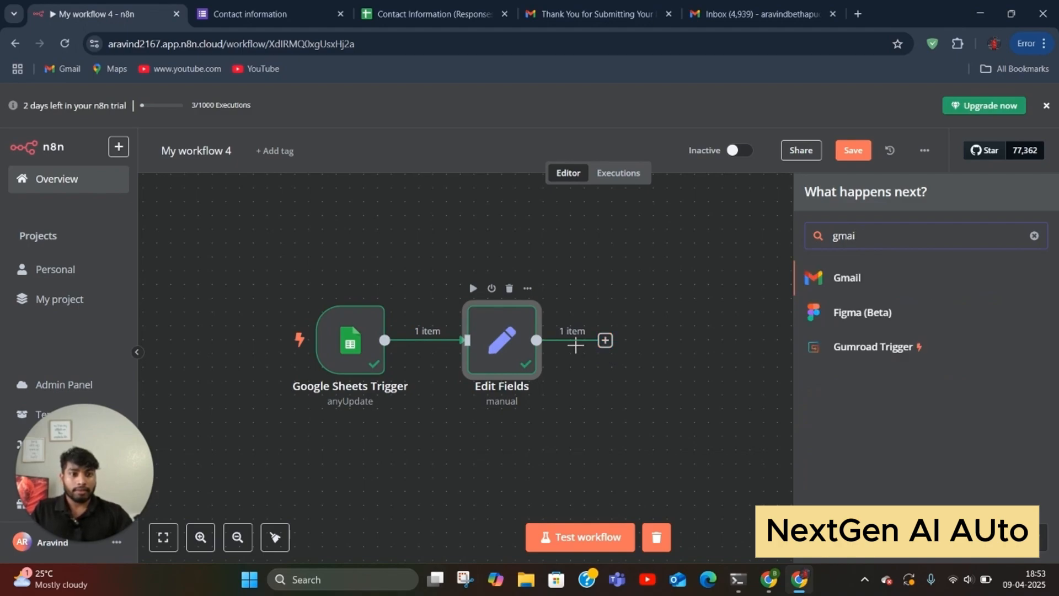
click(854, 278)
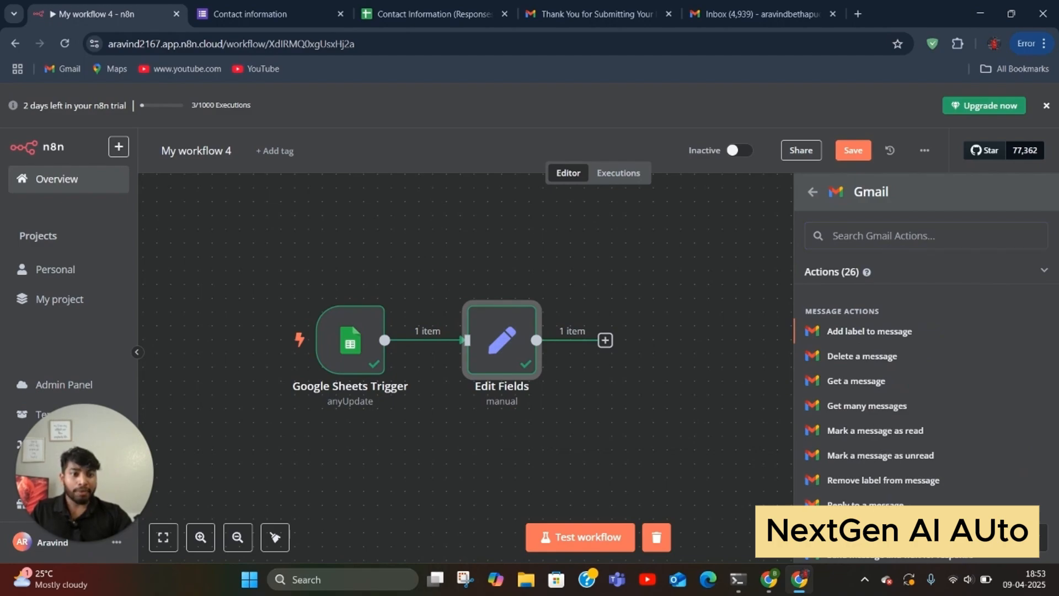
click(861, 530)
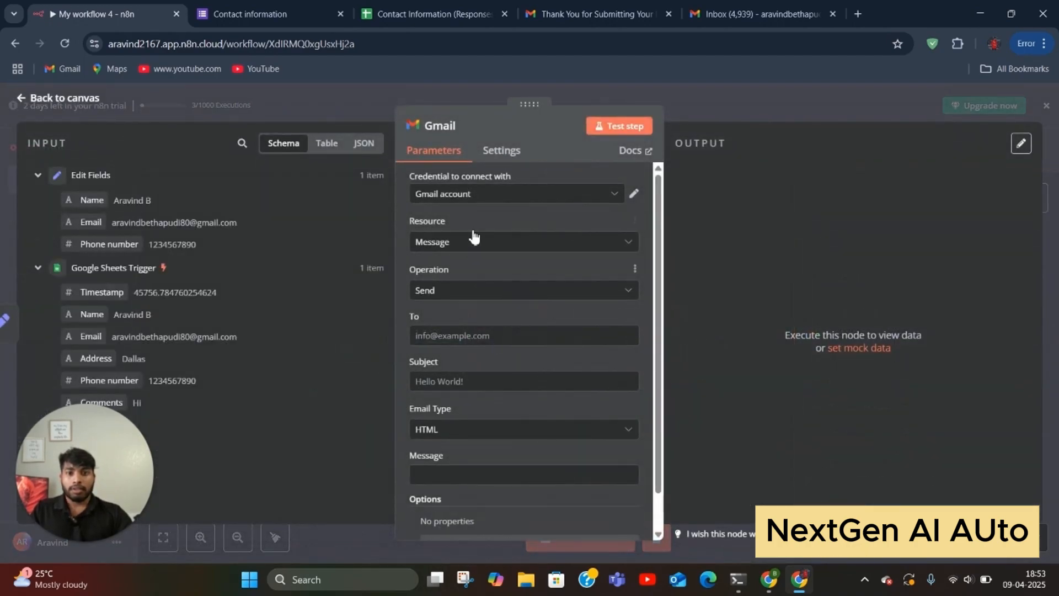
click(634, 193)
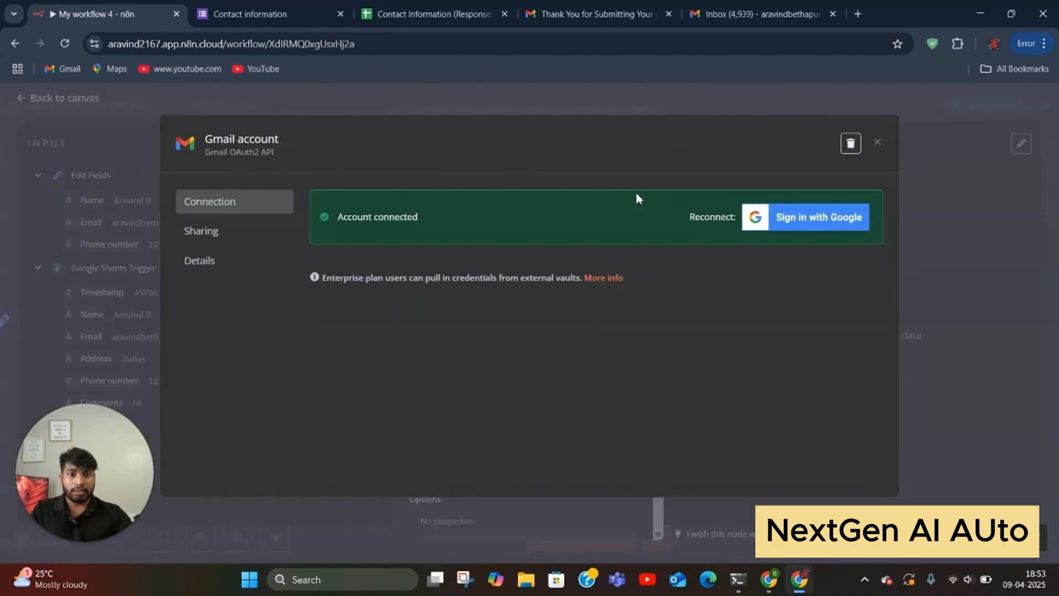
click(877, 143)
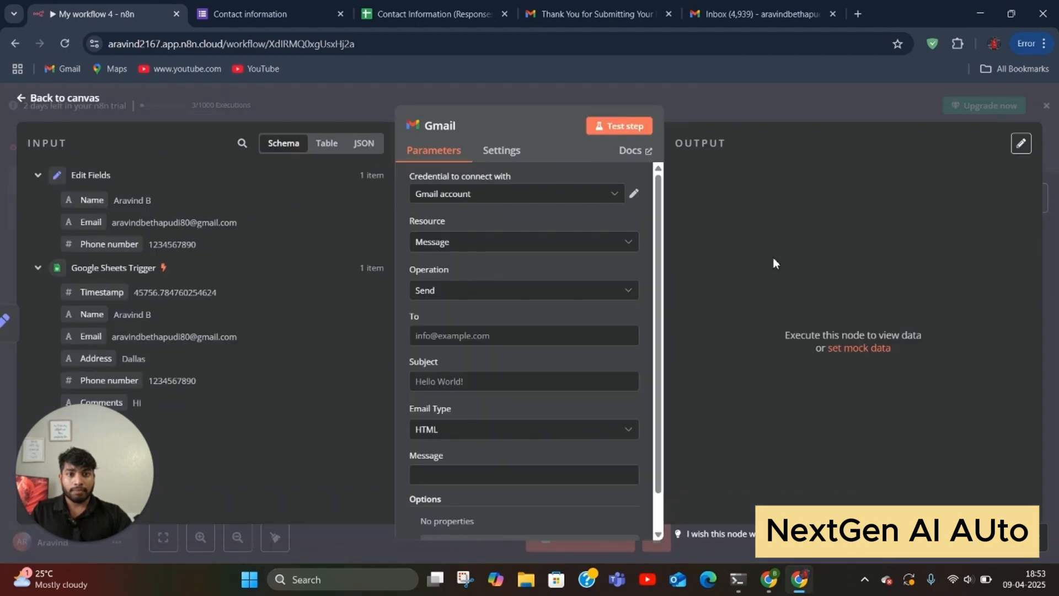
scroll(521, 306, down, 2)
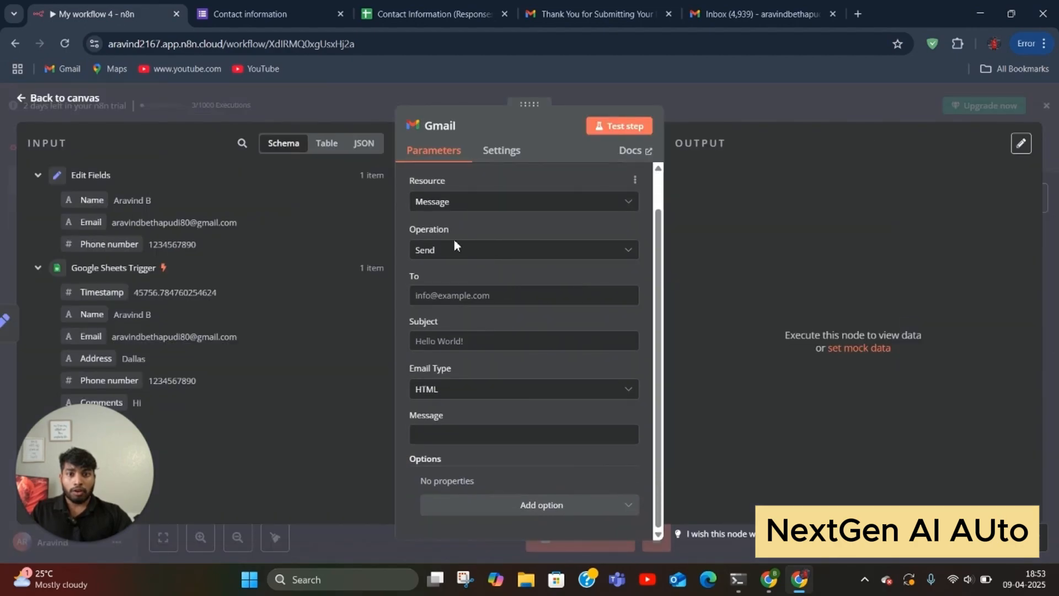
Step: Address it to the recipient's e-mail, subject 'New Lead Added', Text type, message with Name/Email/Phn labels
click(454, 297)
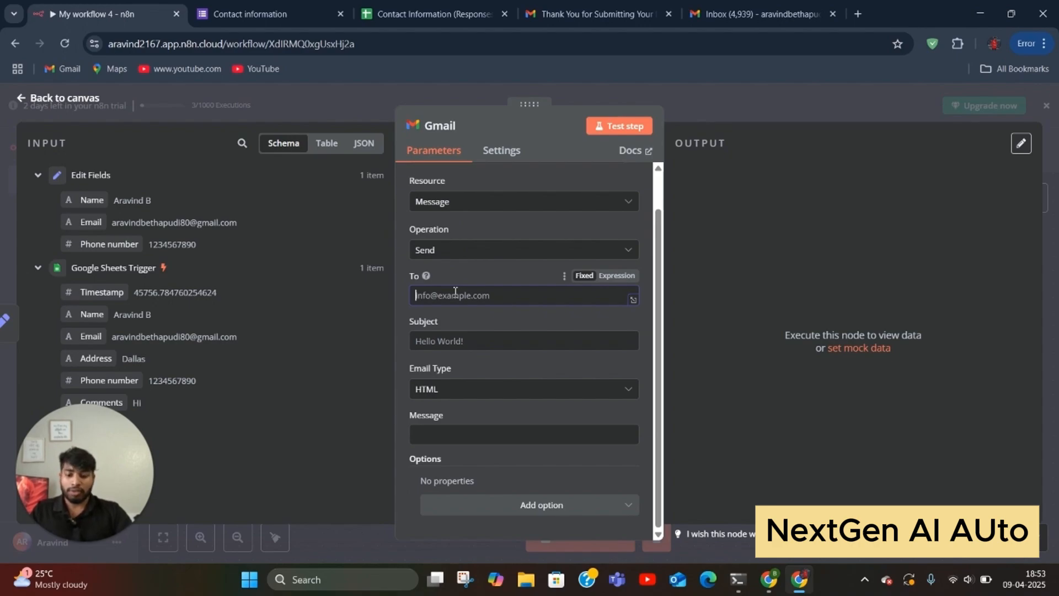
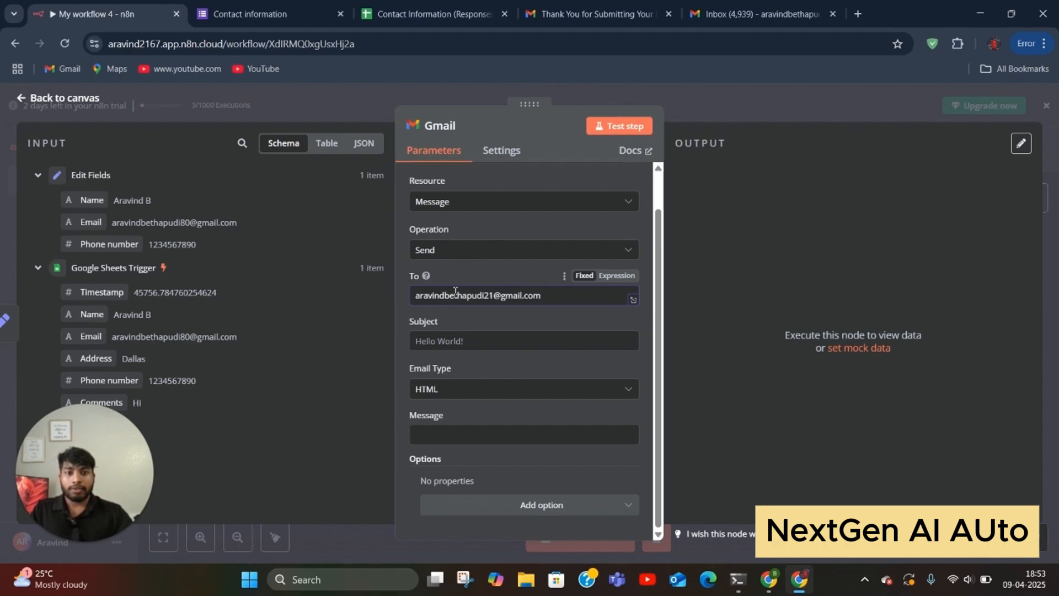
click(459, 342)
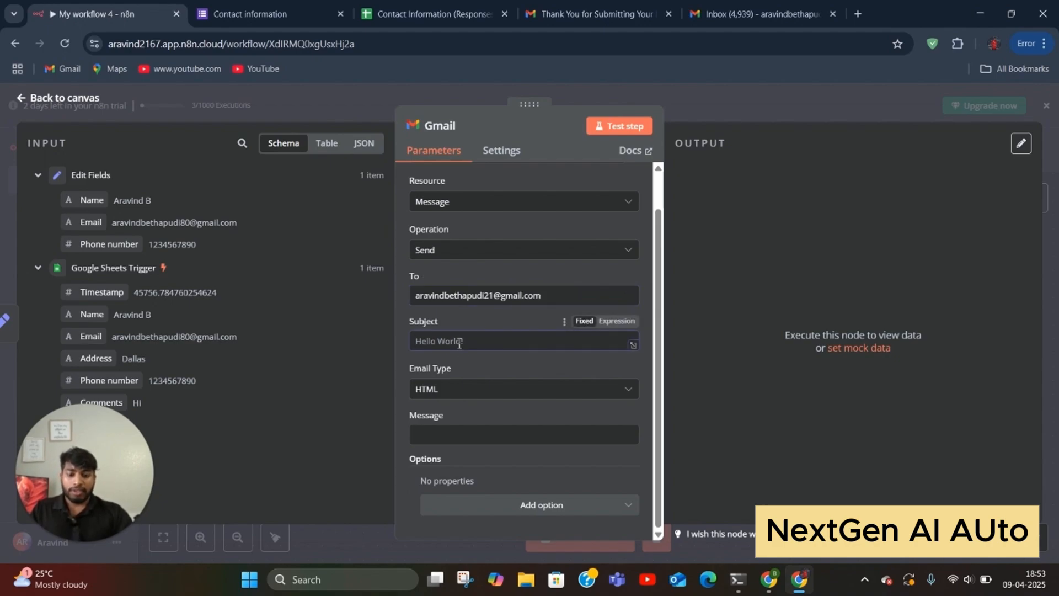
text(New L)
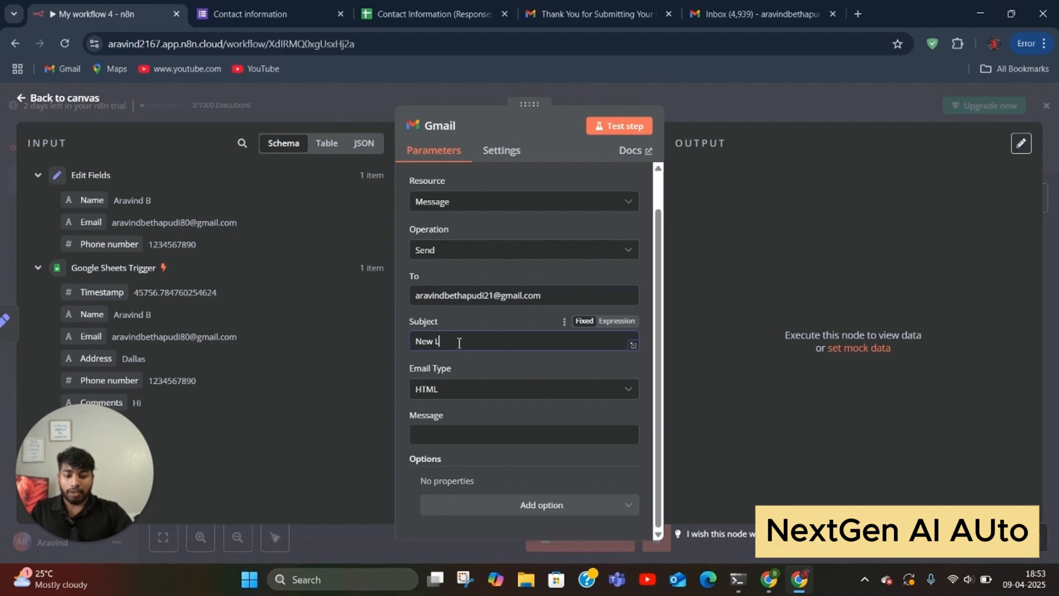
text(ead Added)
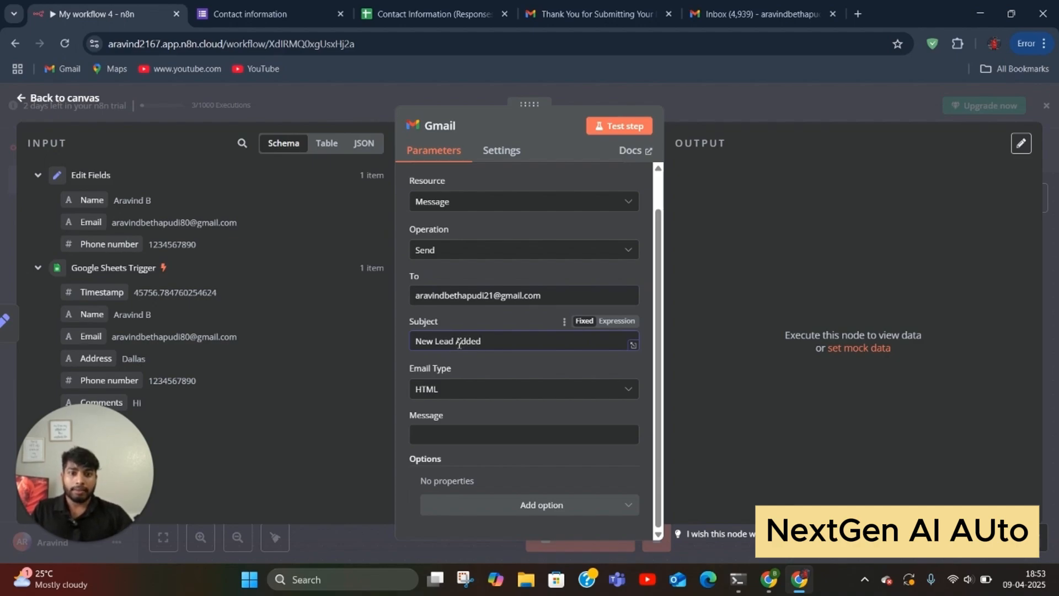
click(448, 397)
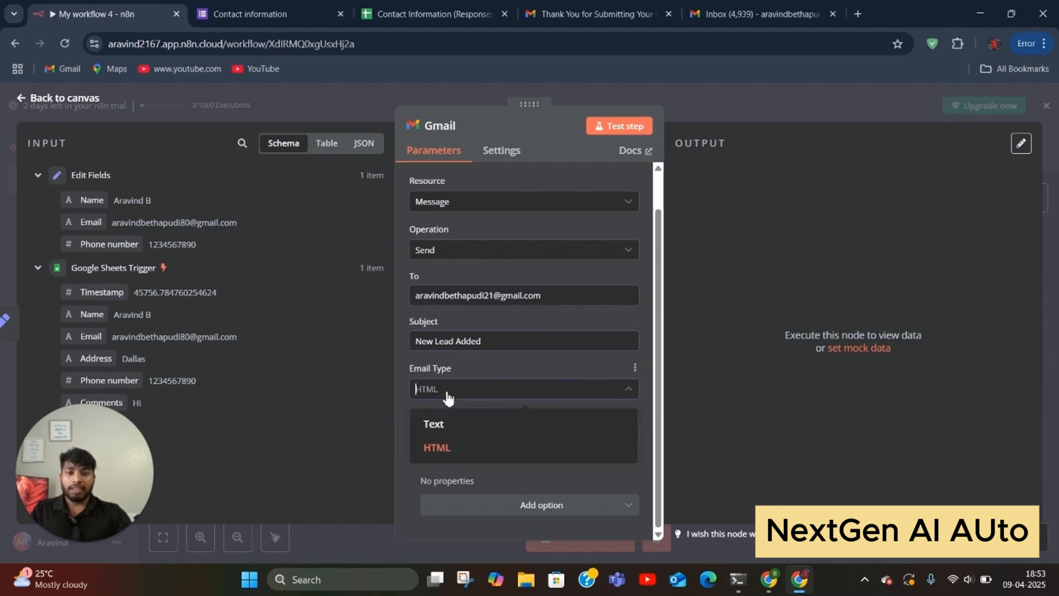
click(453, 427)
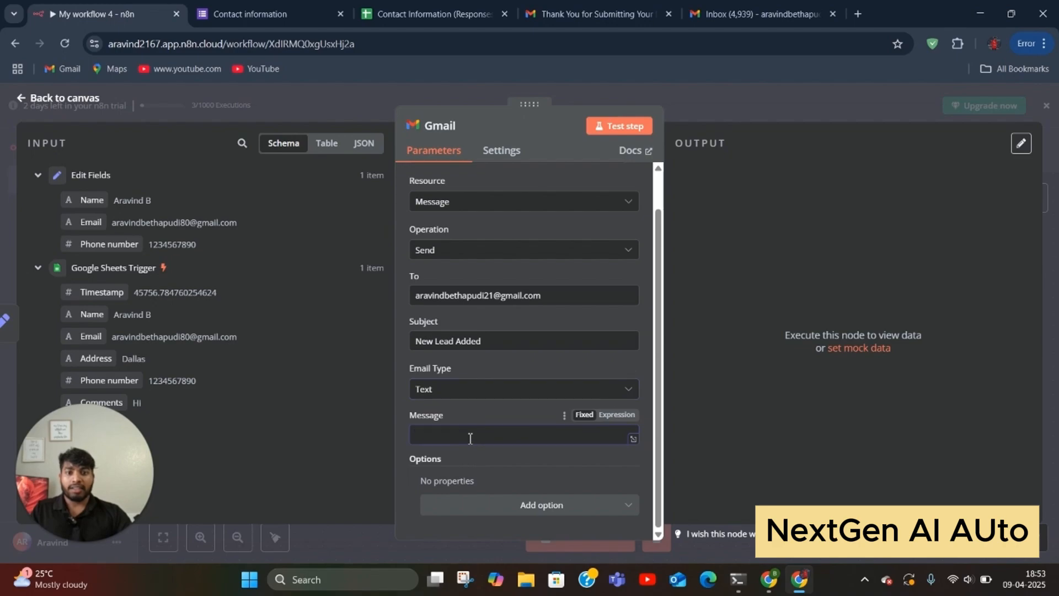
text(New)
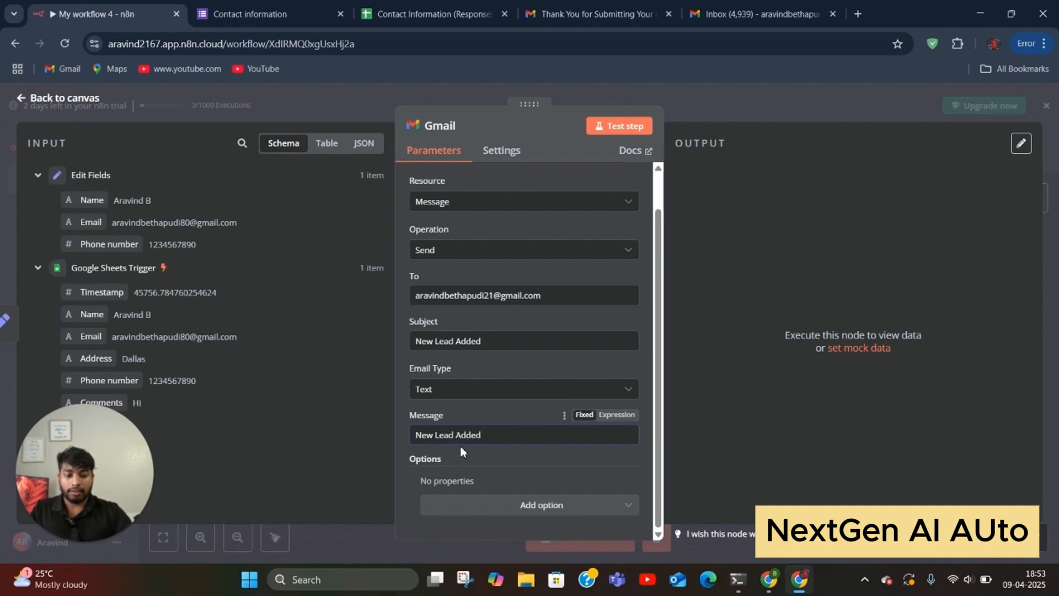
text(Lead Added, Name )
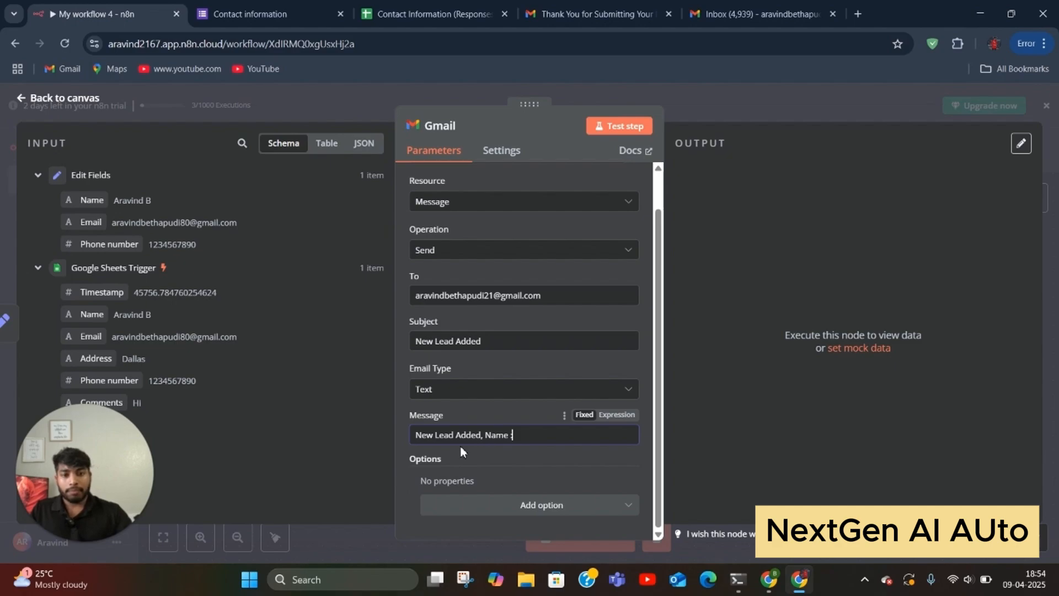
text(:,)
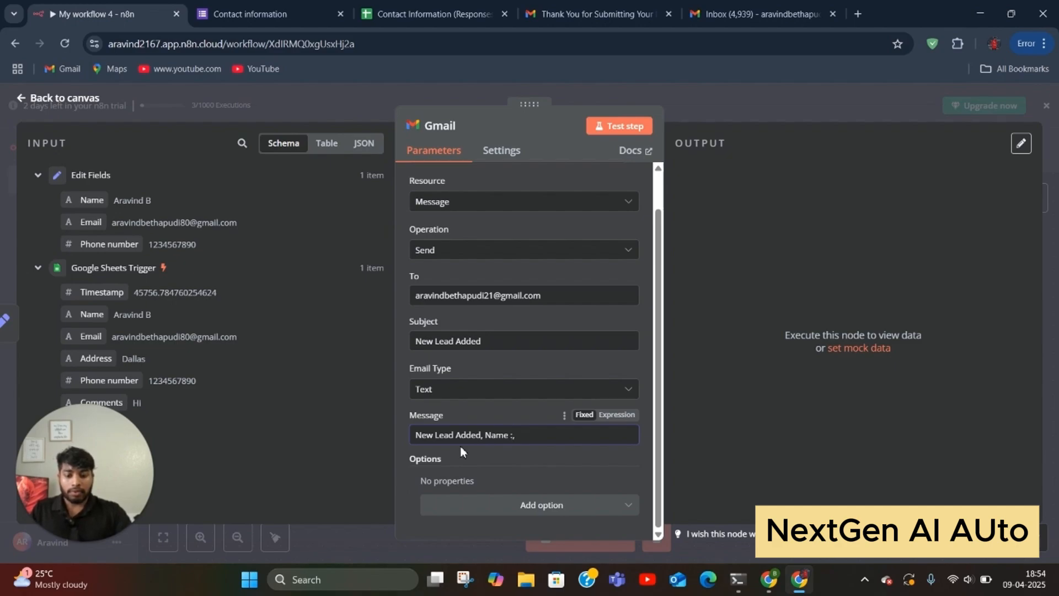
text(Email:)
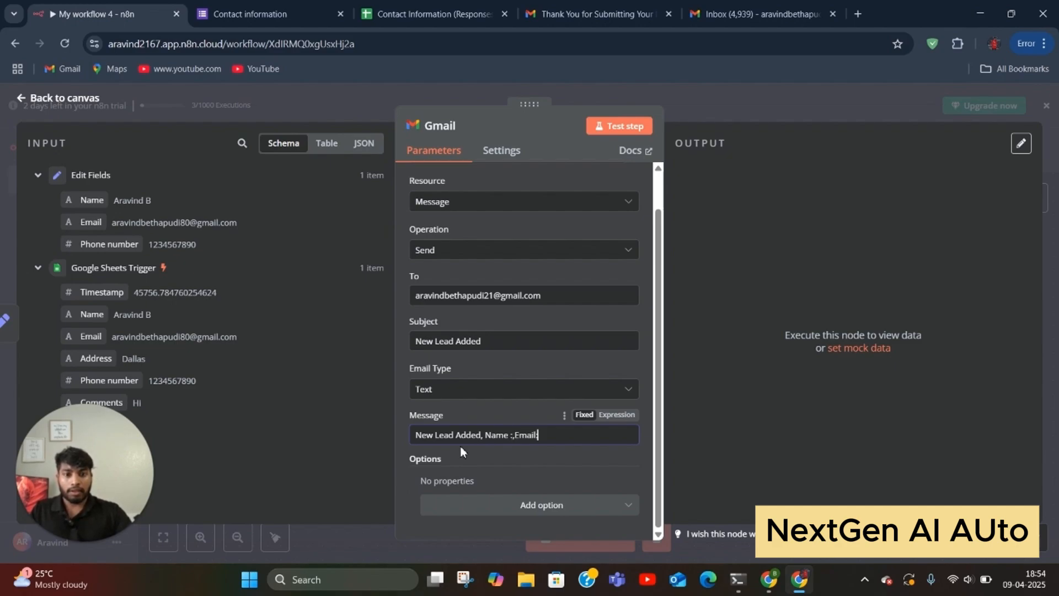
text(,P)
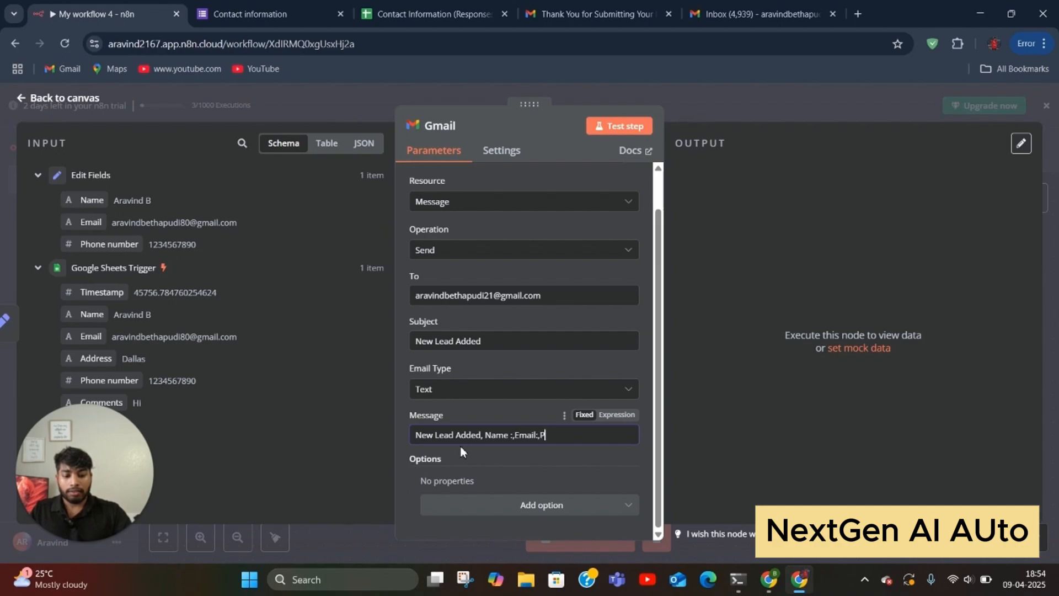
text(hn)
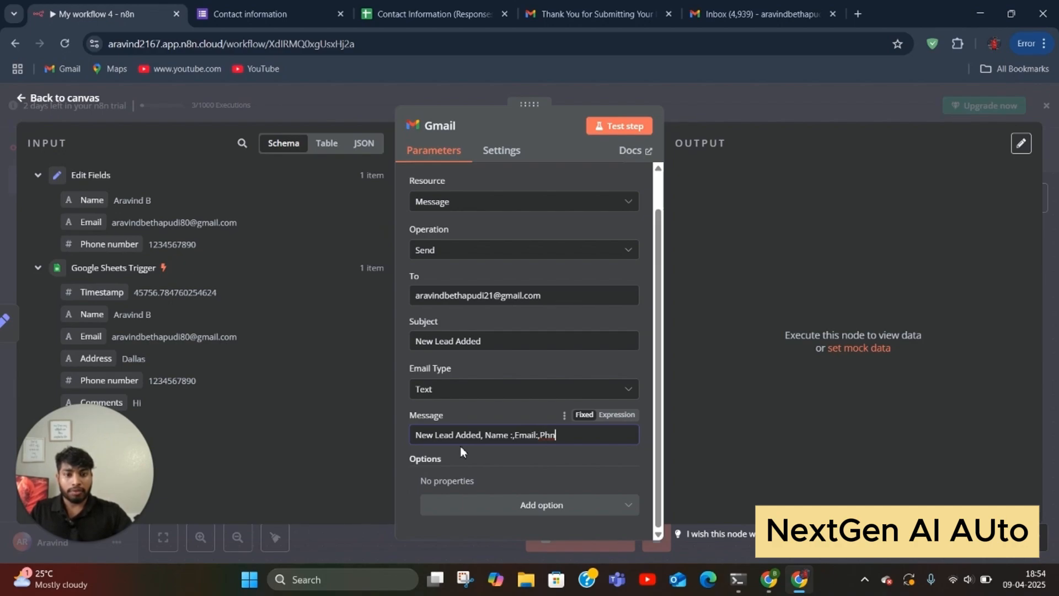
text(:)
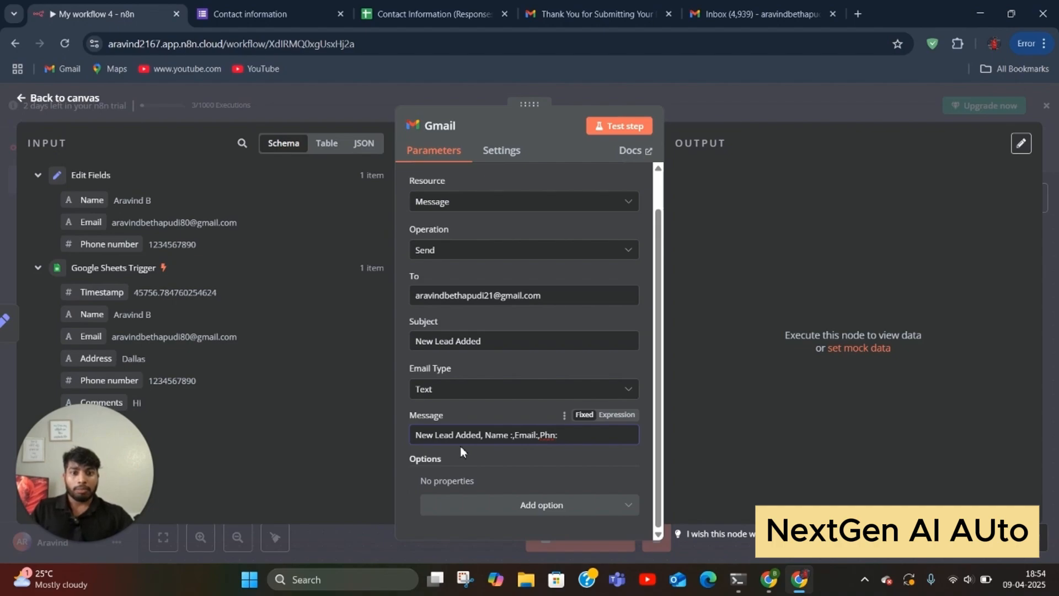
click(512, 434)
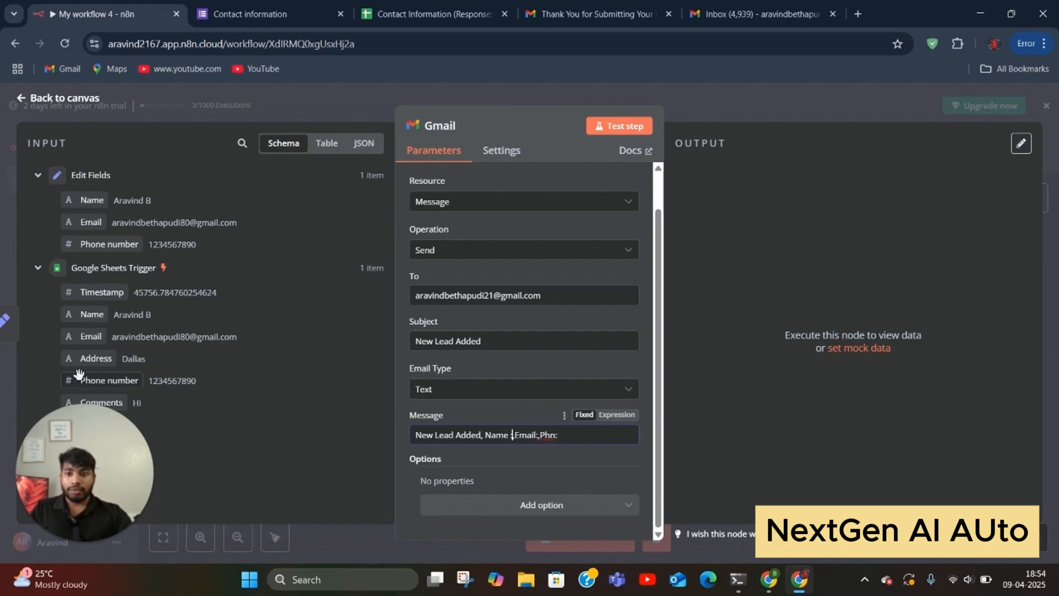
Step: Insert the lead's Name into the notification message and delete the leftover Email and Phn labels
drag(92, 314, 232, 342)
drag(407, 415, 526, 433)
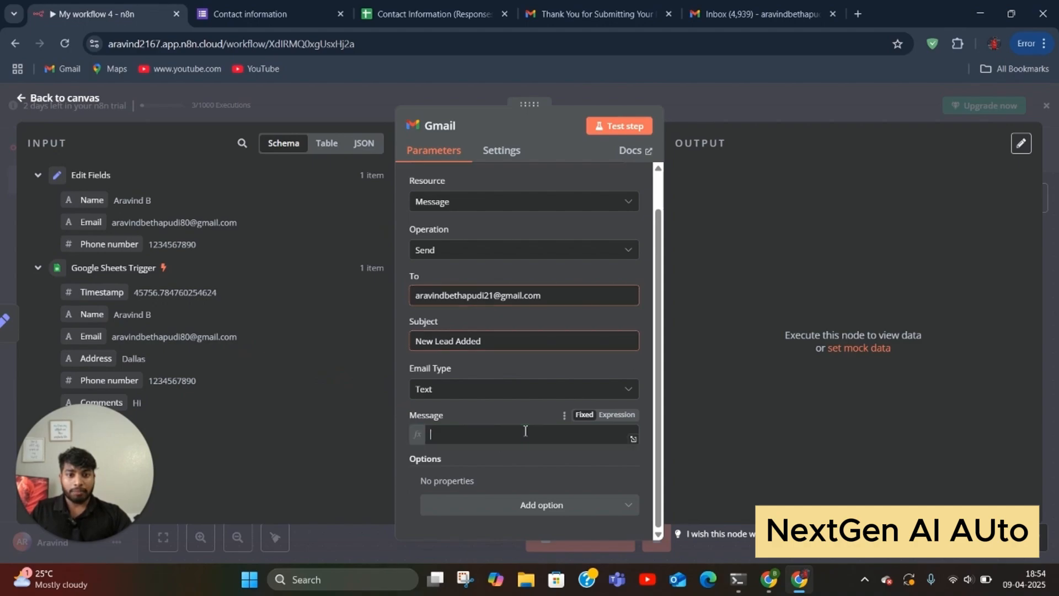
click(614, 457)
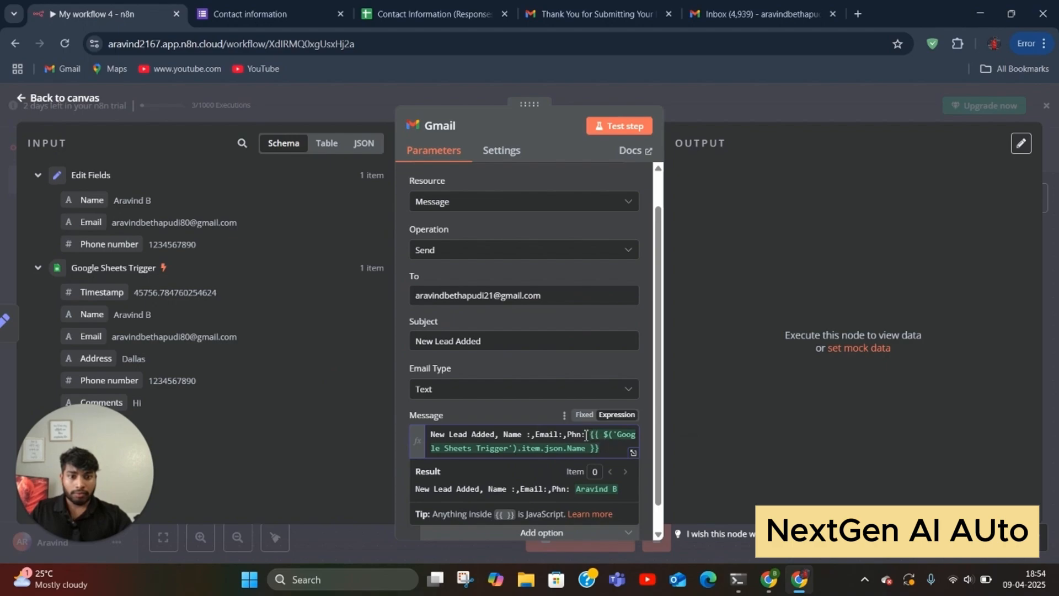
drag(586, 435, 537, 440)
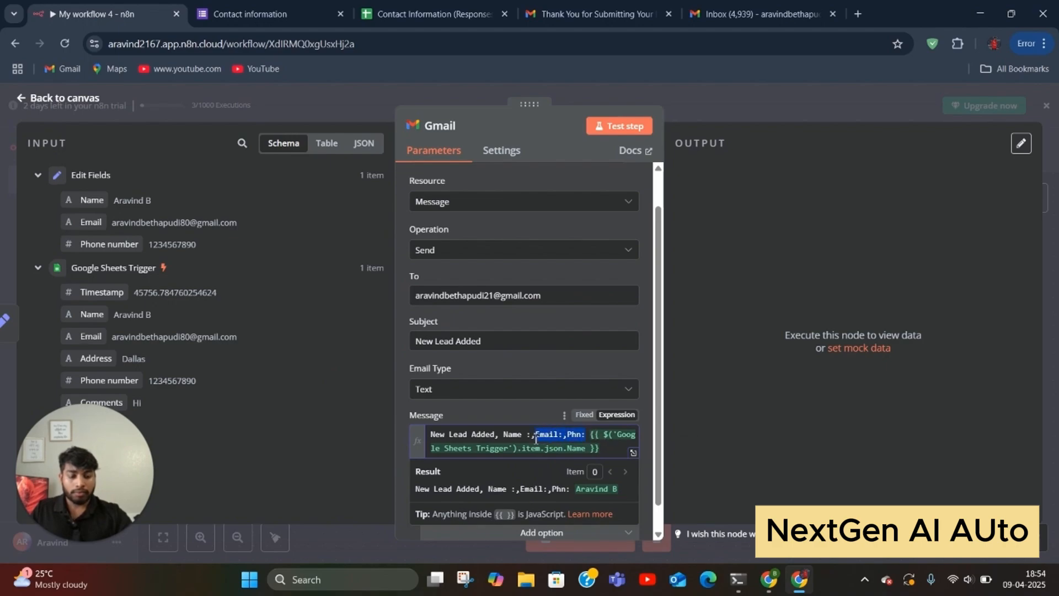
key(BackSpace)
key(BackSpace)
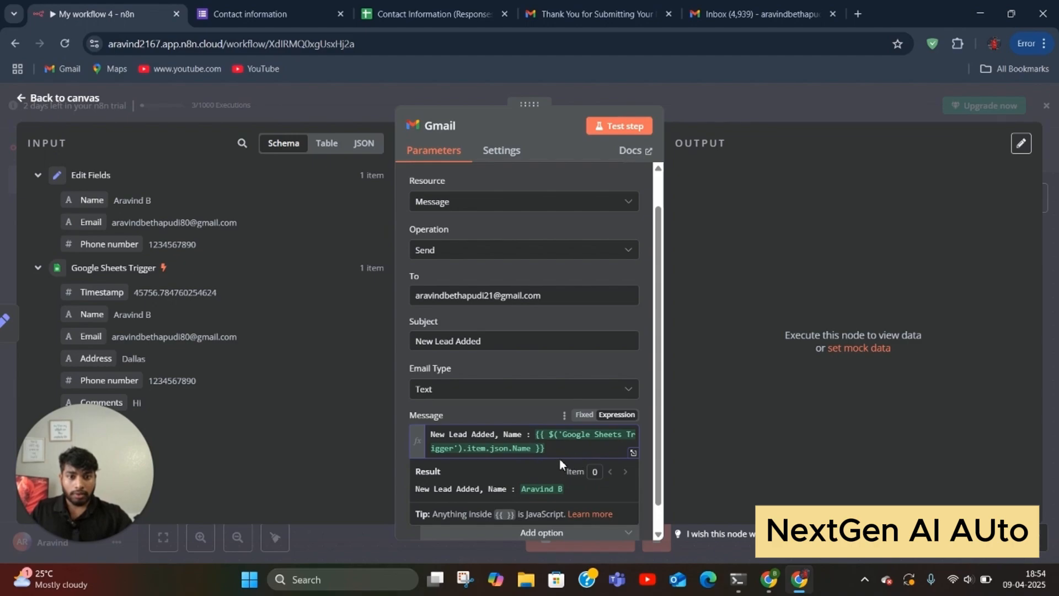
click(564, 448)
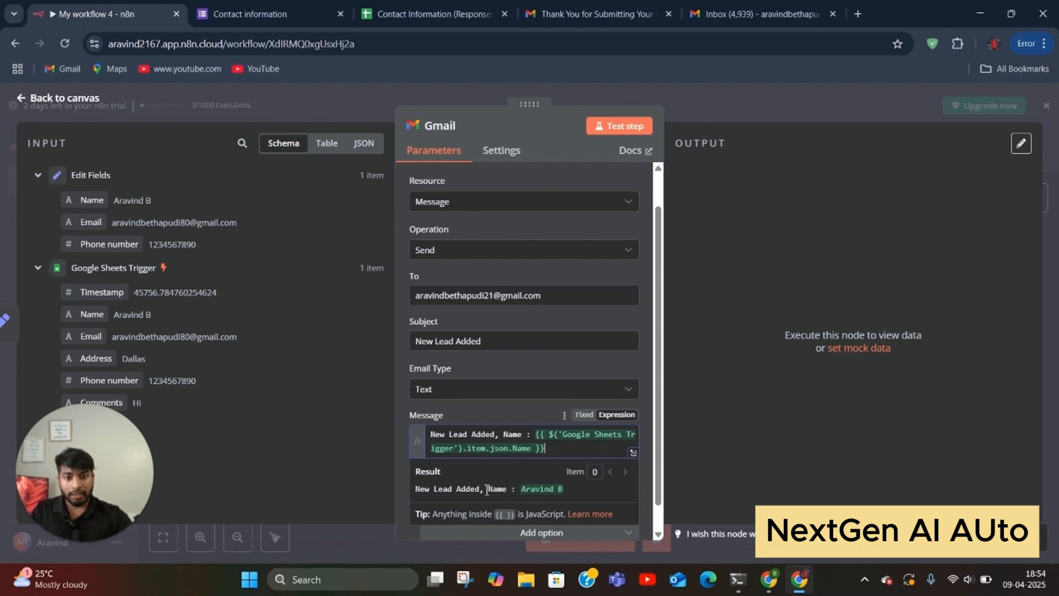
Step: Append ',Email:' and ',phn:' with the lead's Email and Phone number values, then send a test email
text(,)
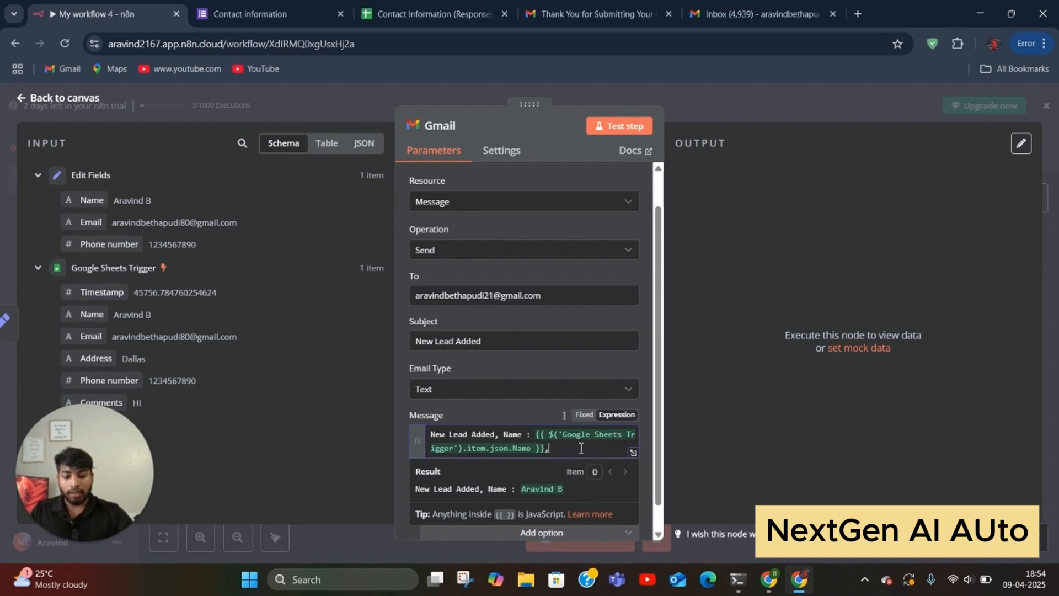
text(Emao)
key(BackSpace)
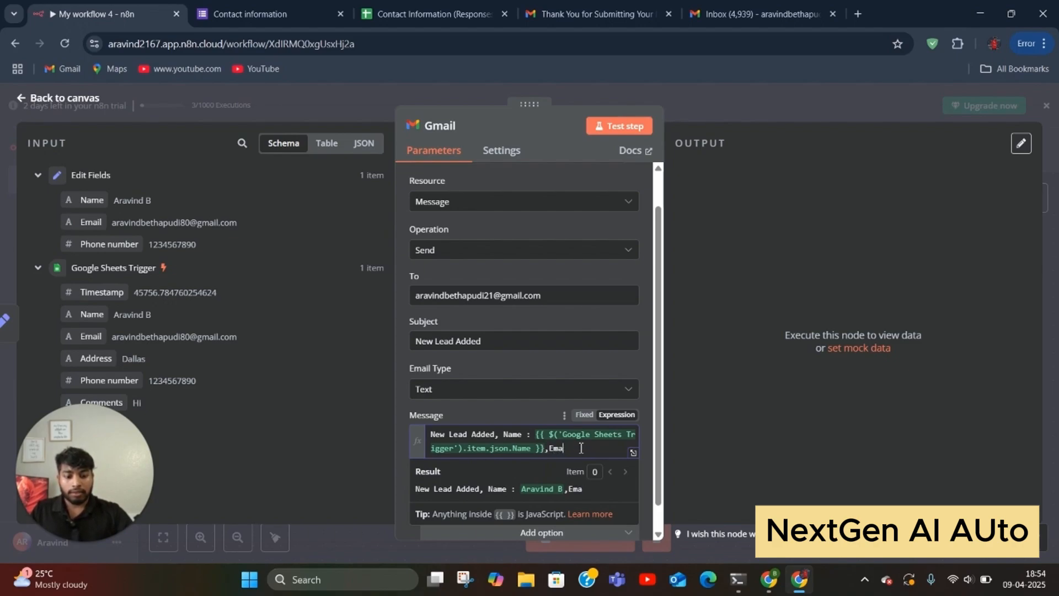
text(il:)
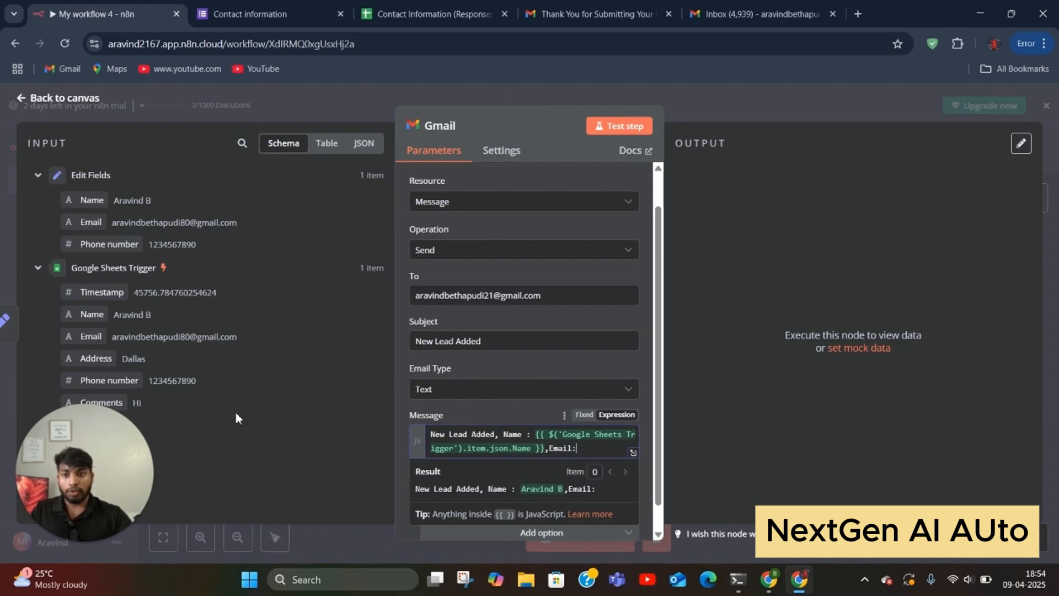
drag(91, 336, 592, 461)
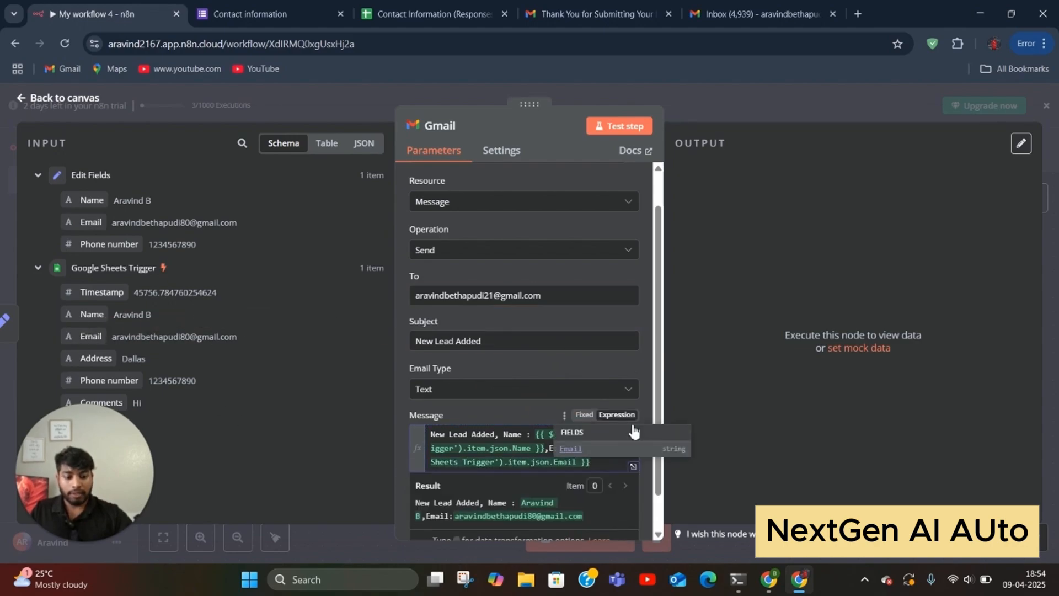
key(Right)
key(Right)
key(Right)
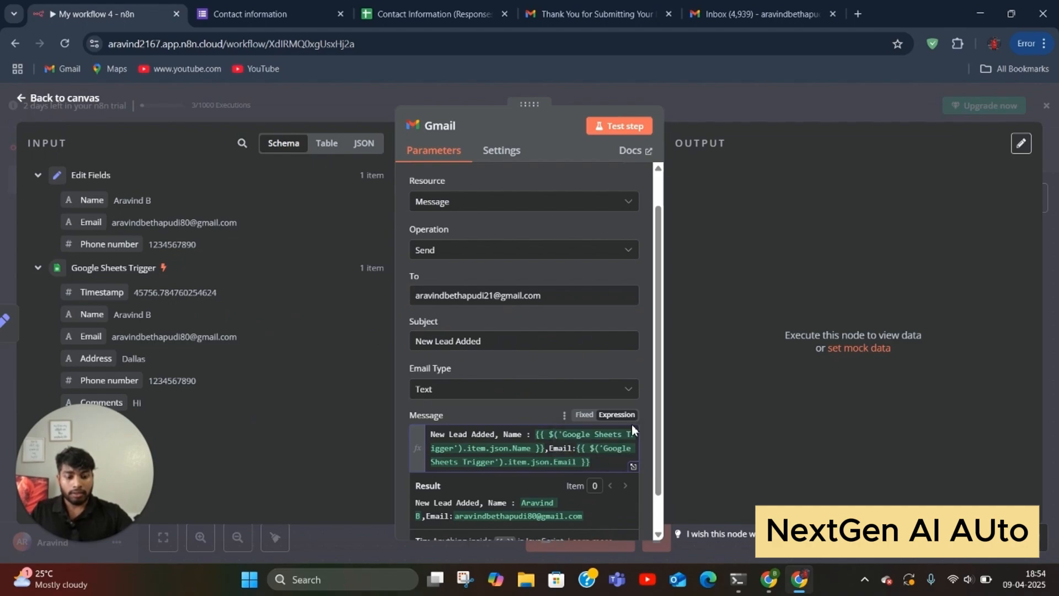
text(,phn:)
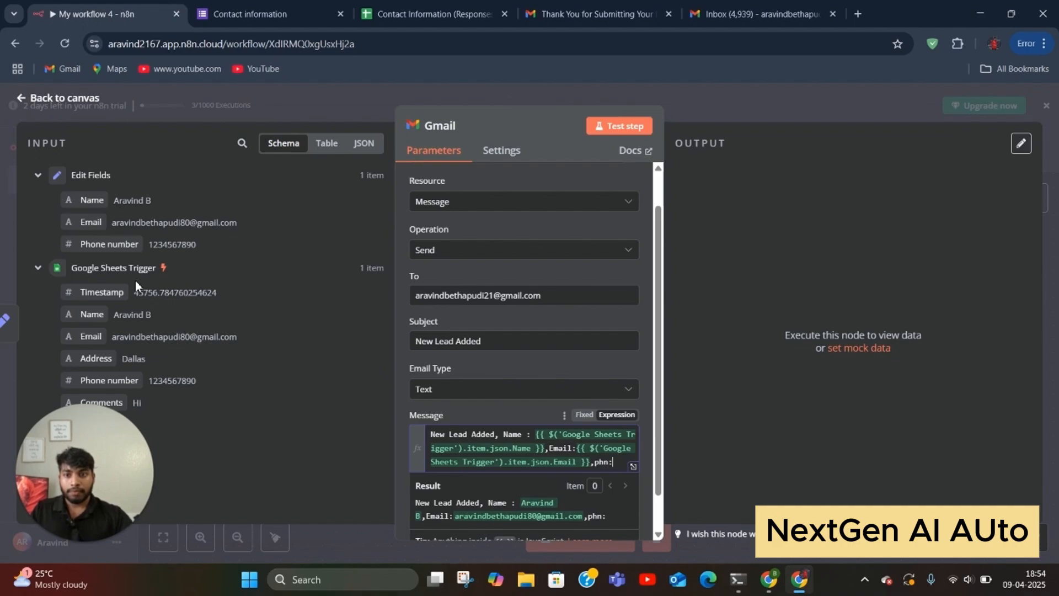
drag(102, 244, 638, 470)
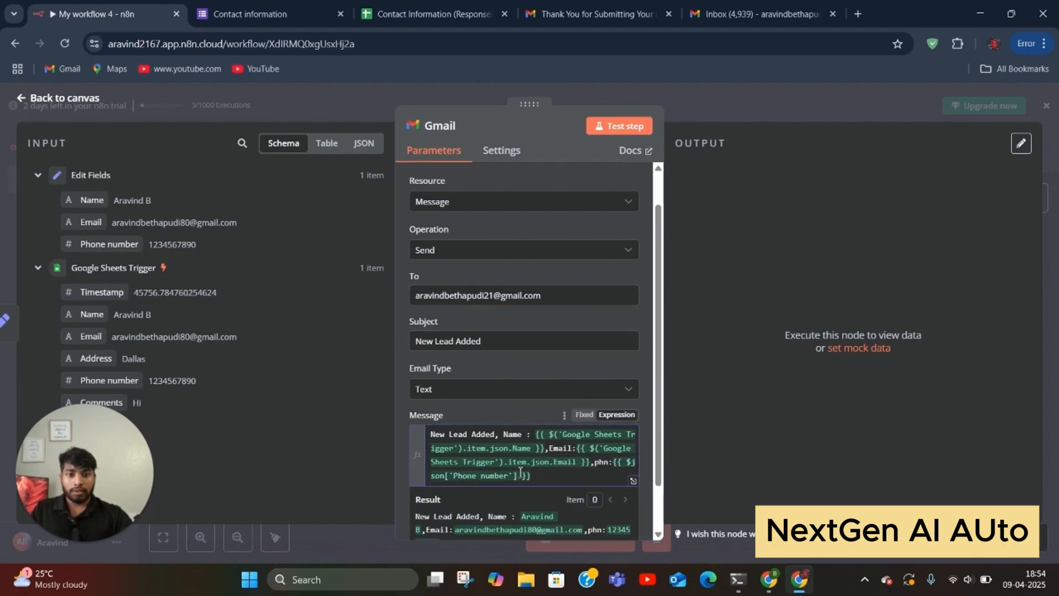
scroll(508, 469, down, 1)
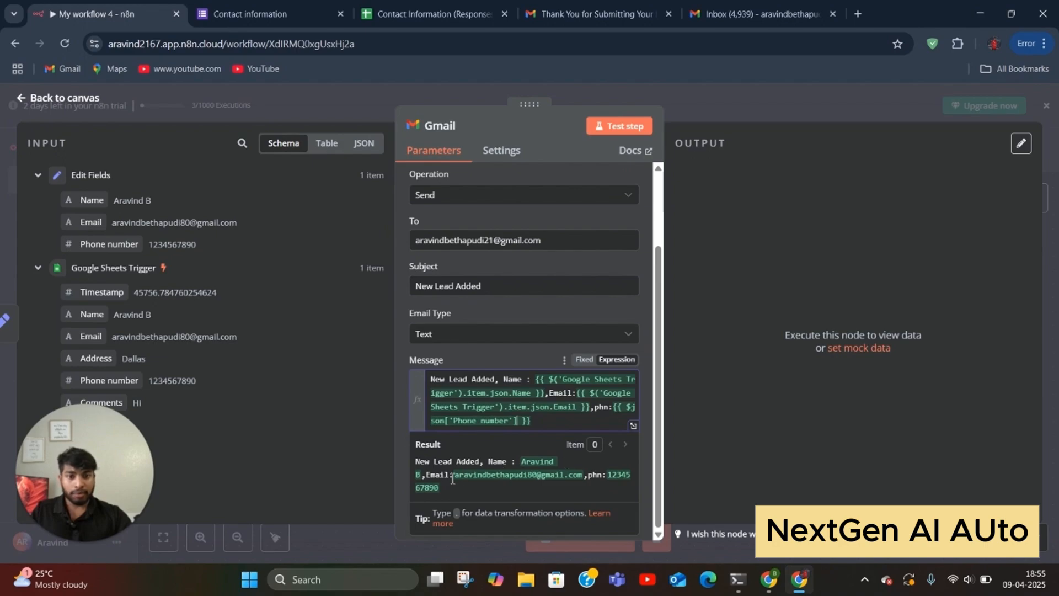
click(619, 126)
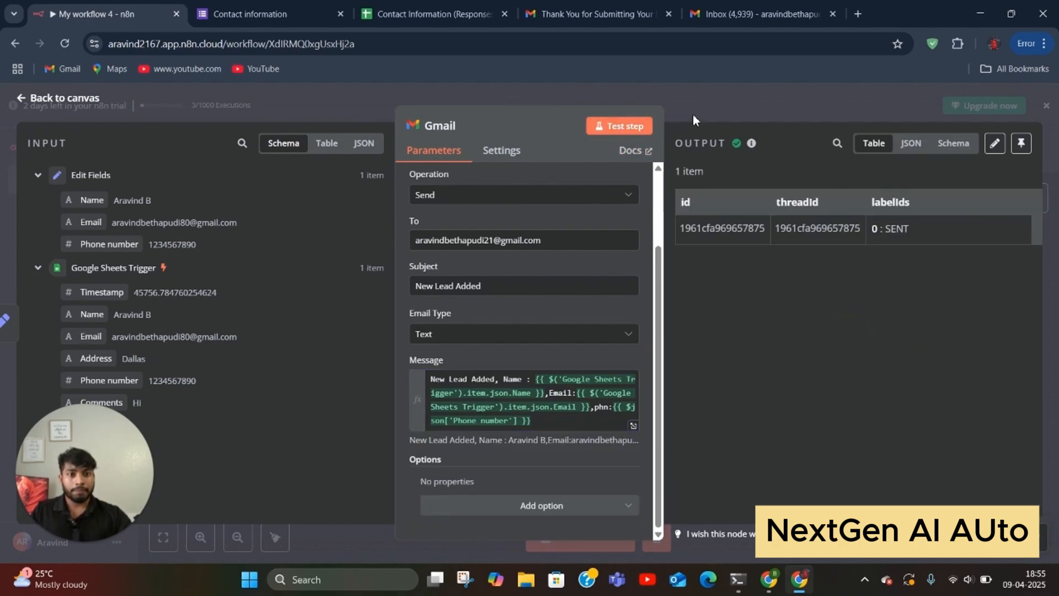
click(740, 19)
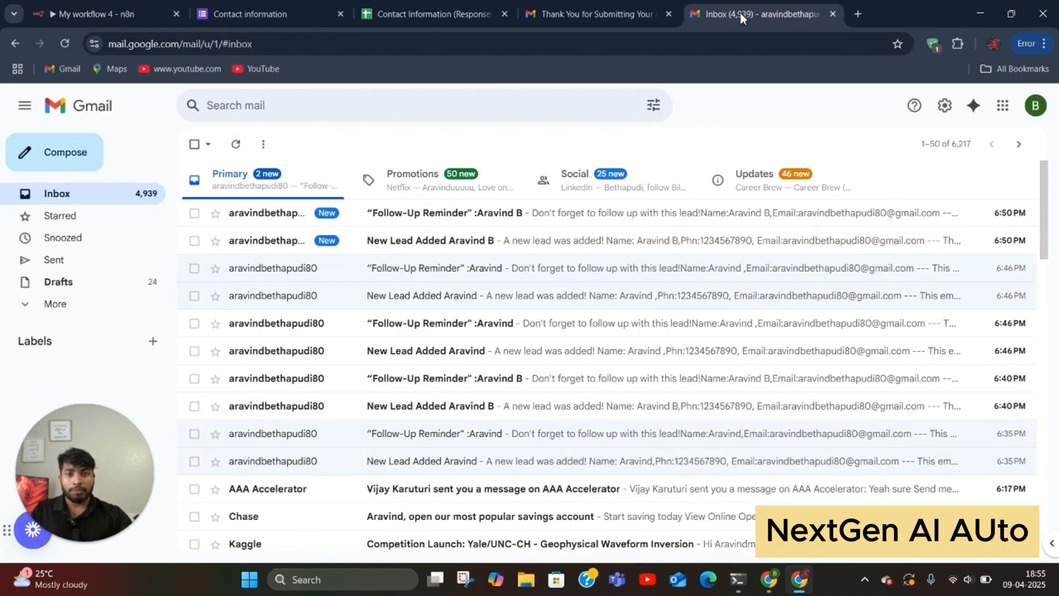
Step: Reload Gmail and open the newest 'New Lead Added' email to check the lead's name, email and phone
click(66, 45)
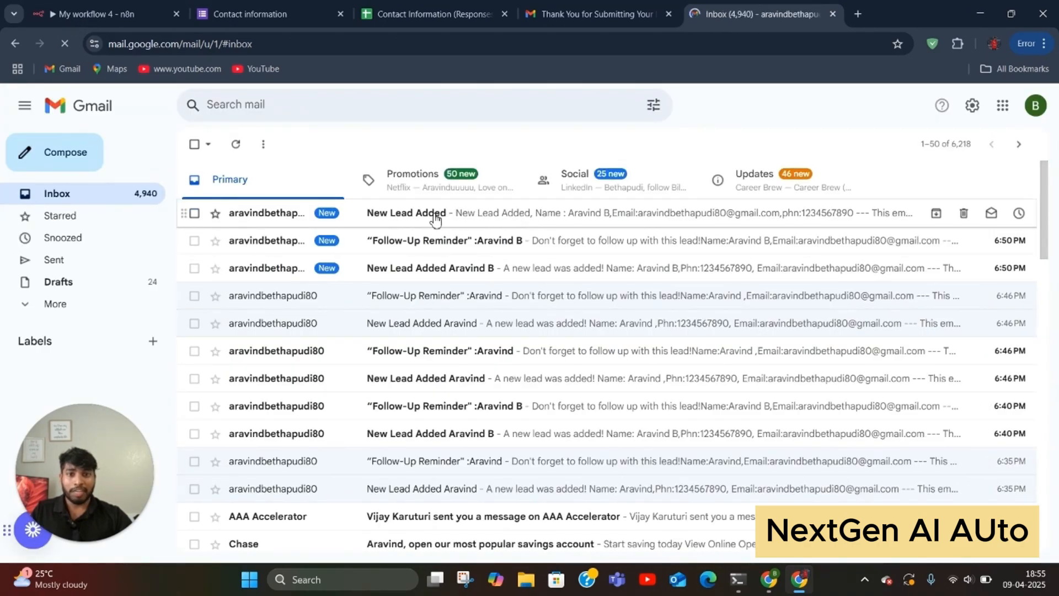
click(543, 214)
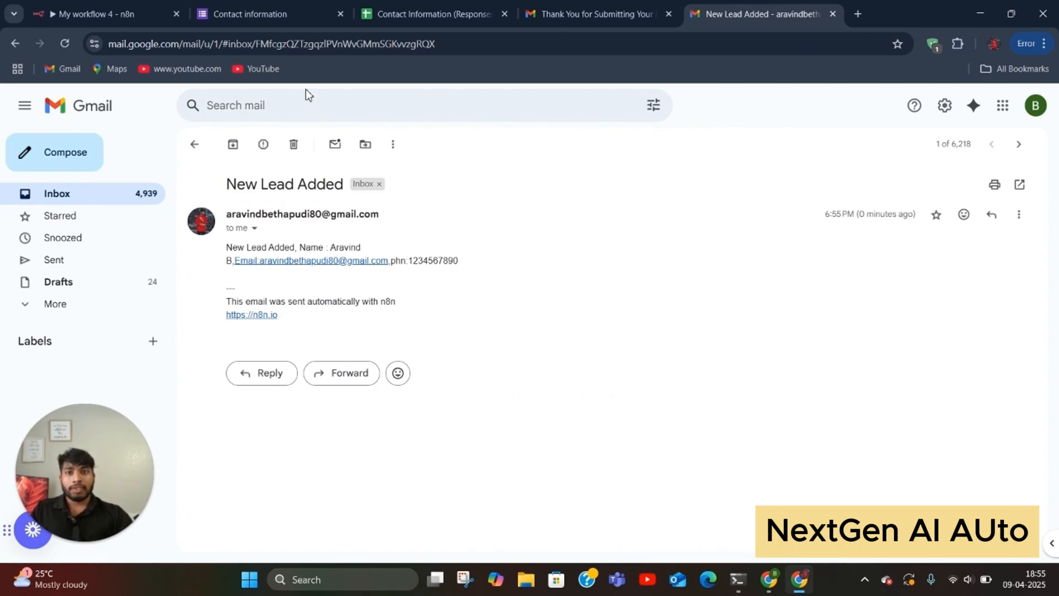
click(194, 144)
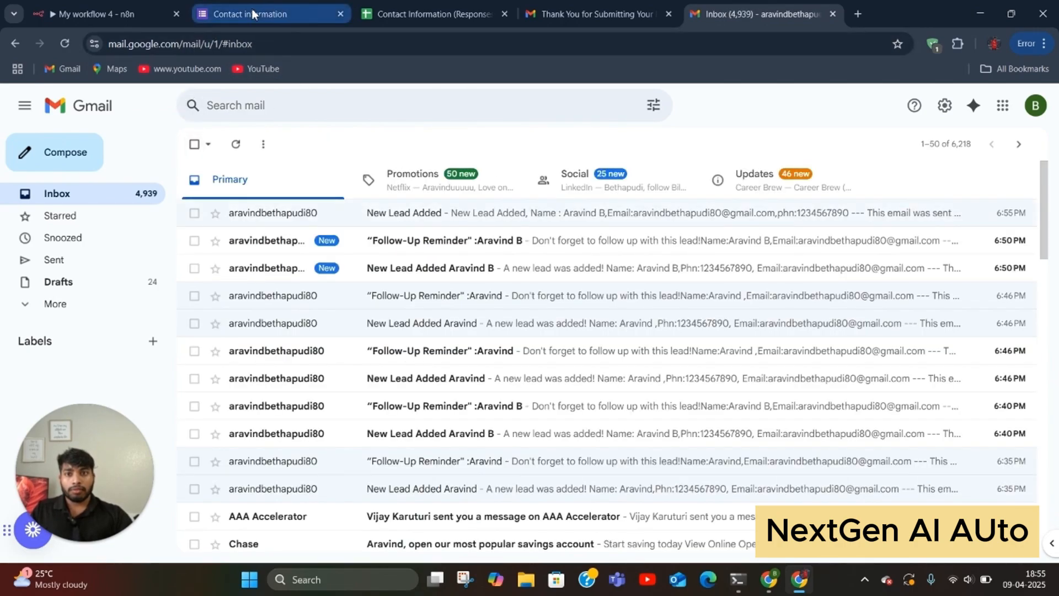
click(121, 13)
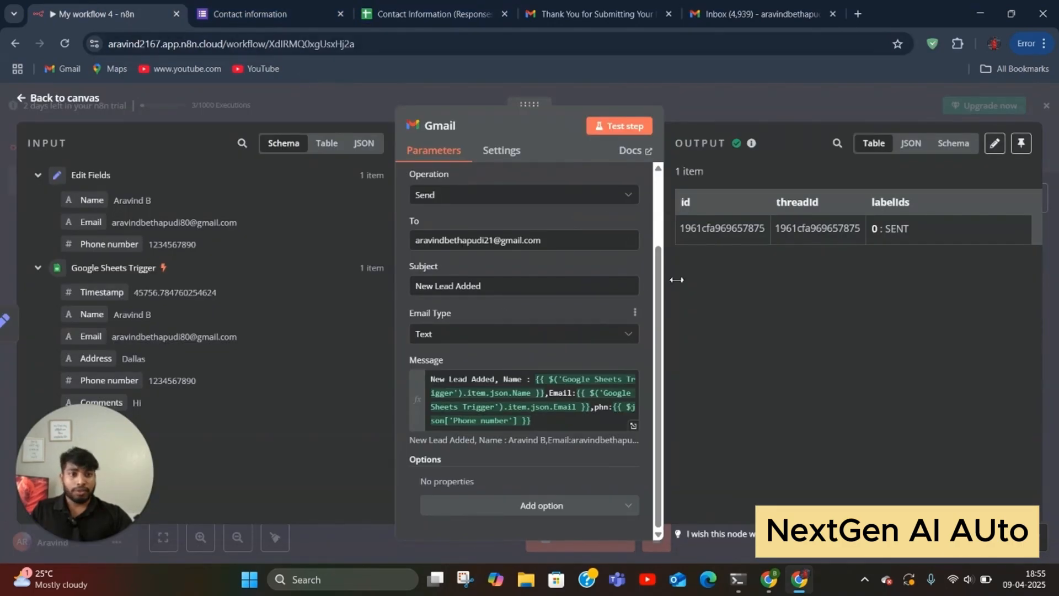
Step: Add a Gmail send-message step after the first Gmail node
click(711, 115)
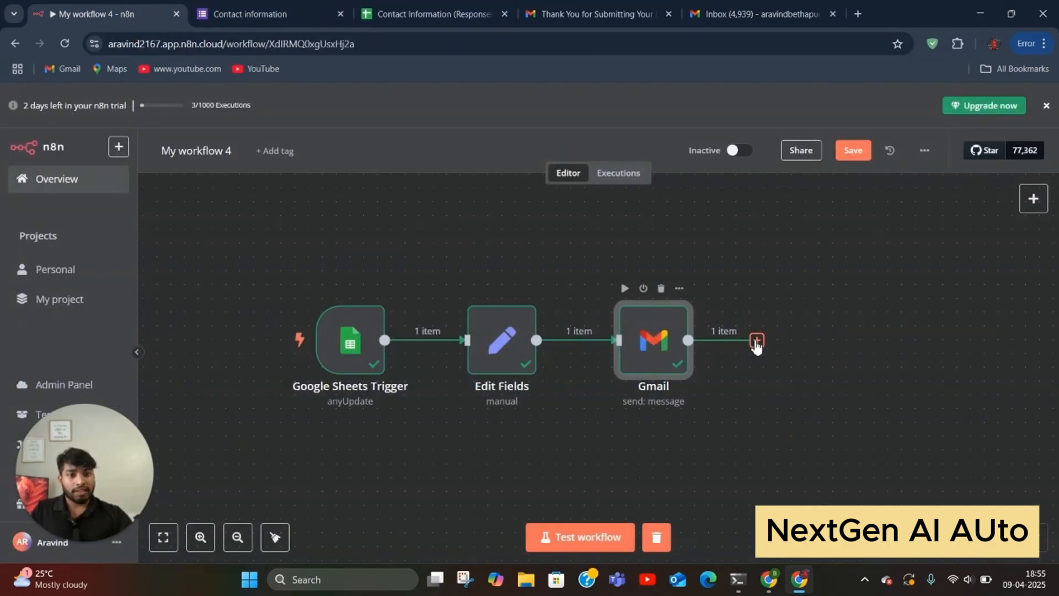
click(756, 340)
text(gmail)
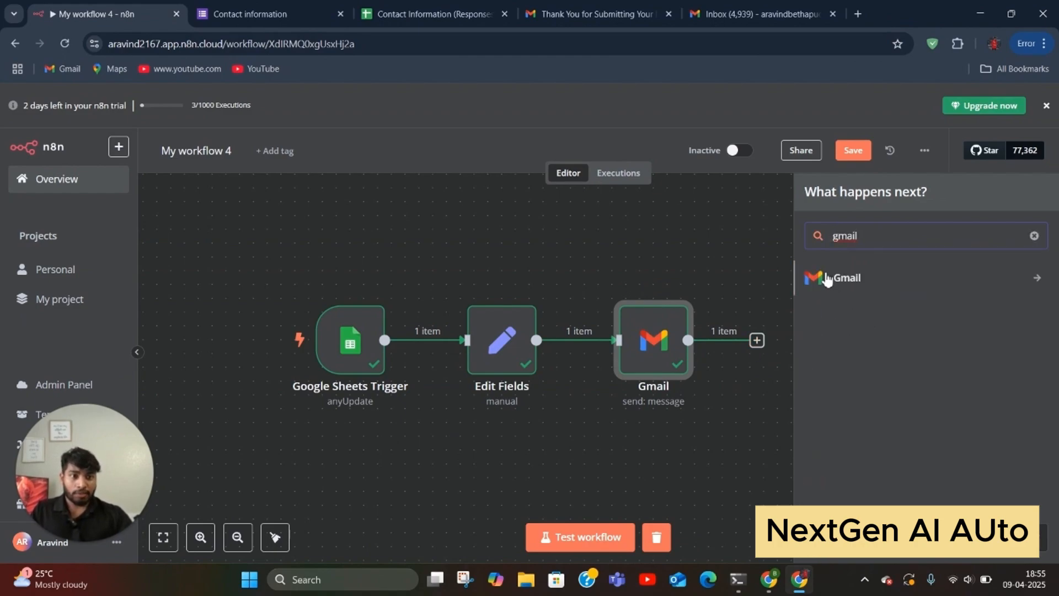
click(833, 281)
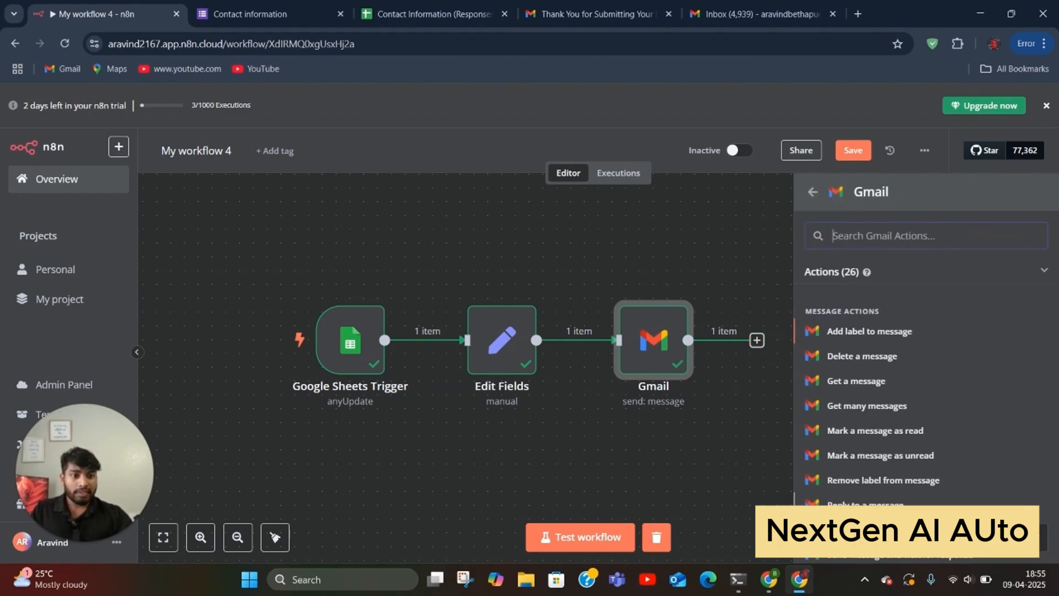
click(864, 529)
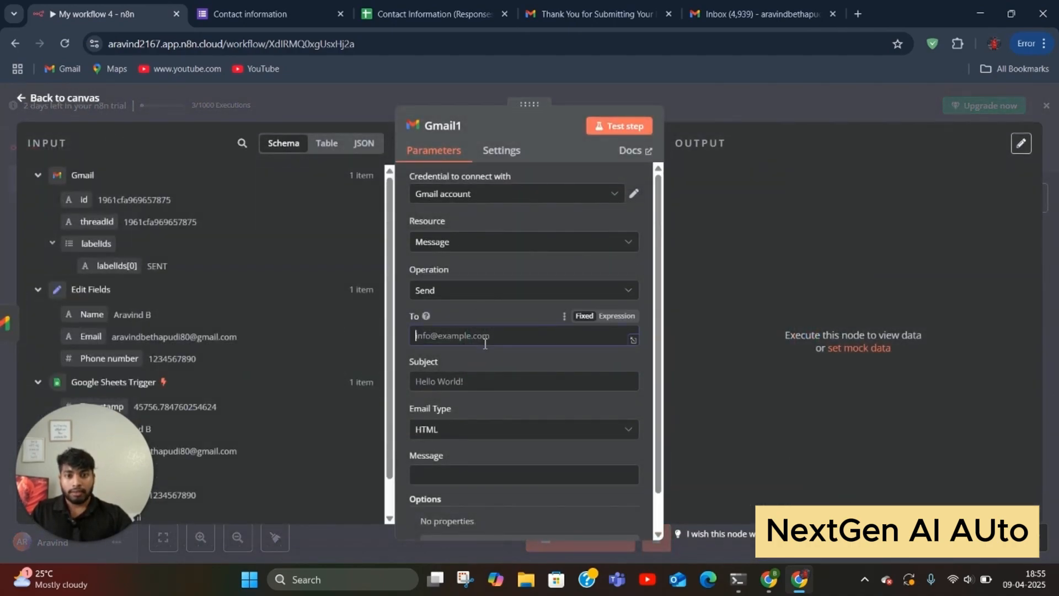
Step: Send it to the Edit Fields Email with the subject 'Thanks for submitting'
click(425, 331)
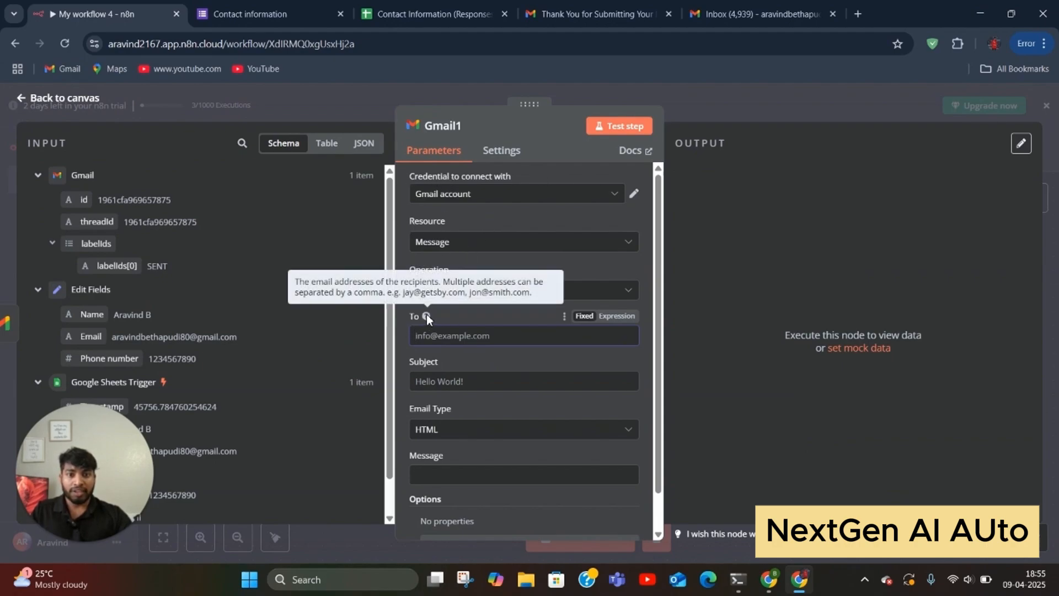
scroll(153, 325, down, 1)
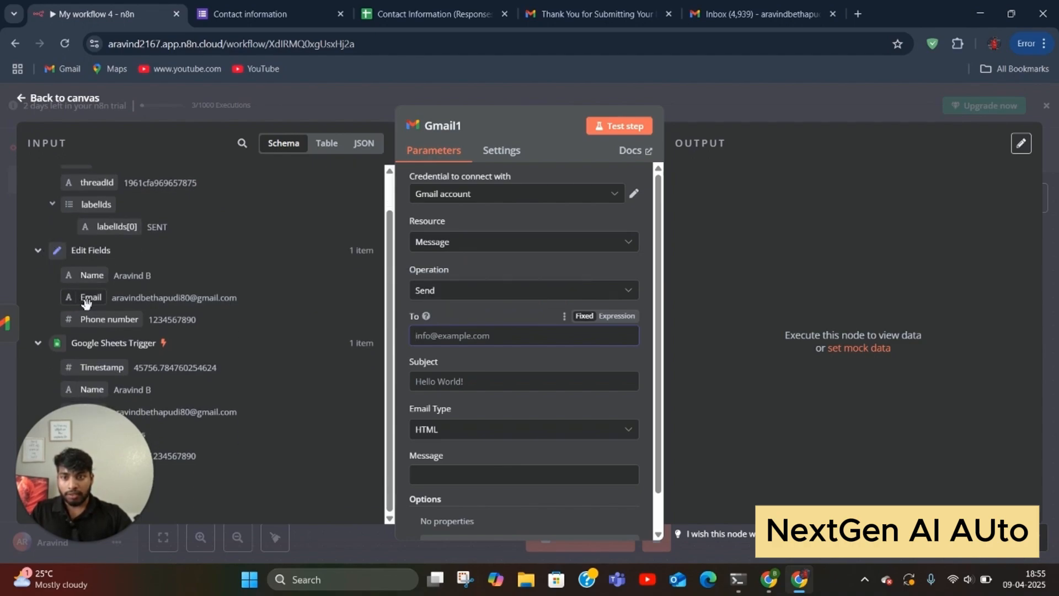
drag(81, 303, 441, 342)
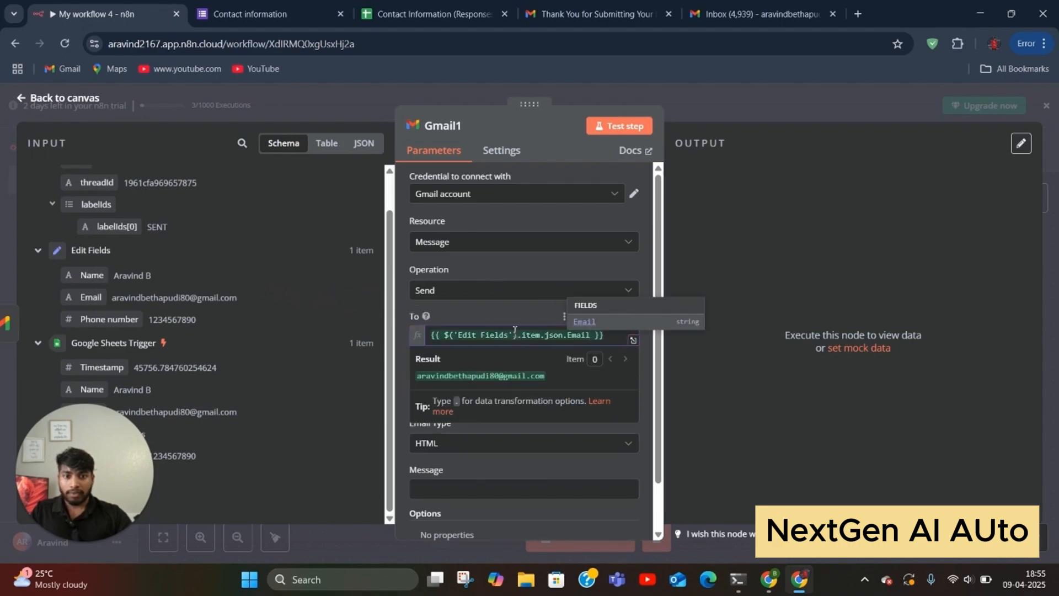
click(494, 320)
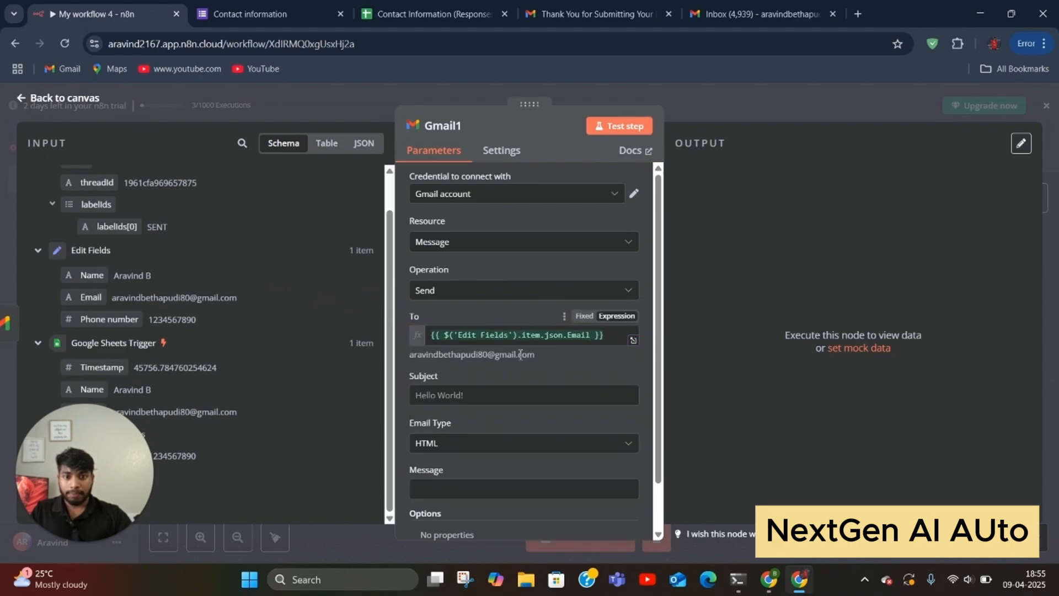
click(446, 394)
text(T)
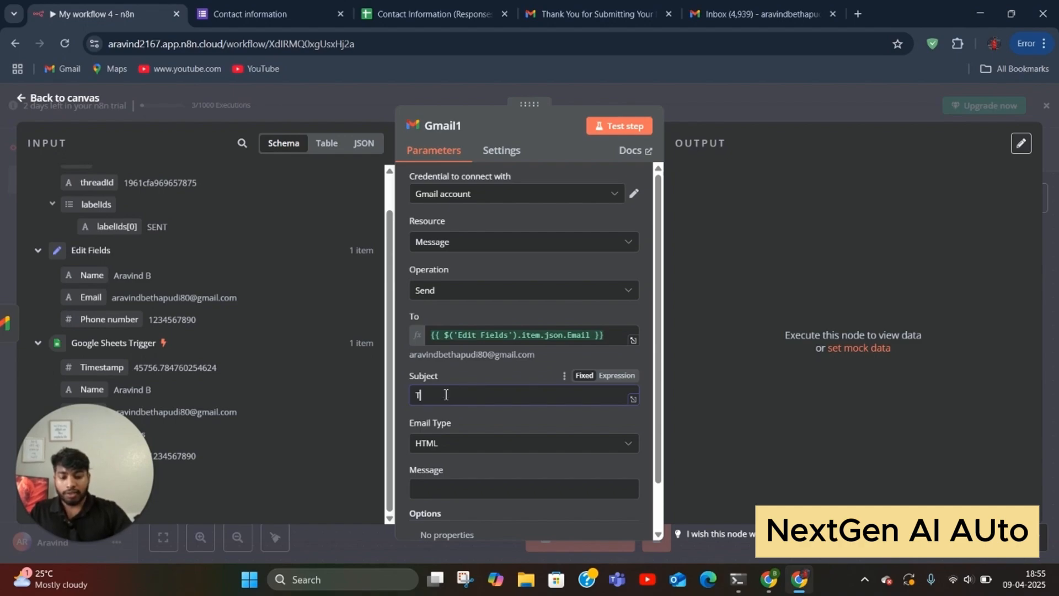
text(han)
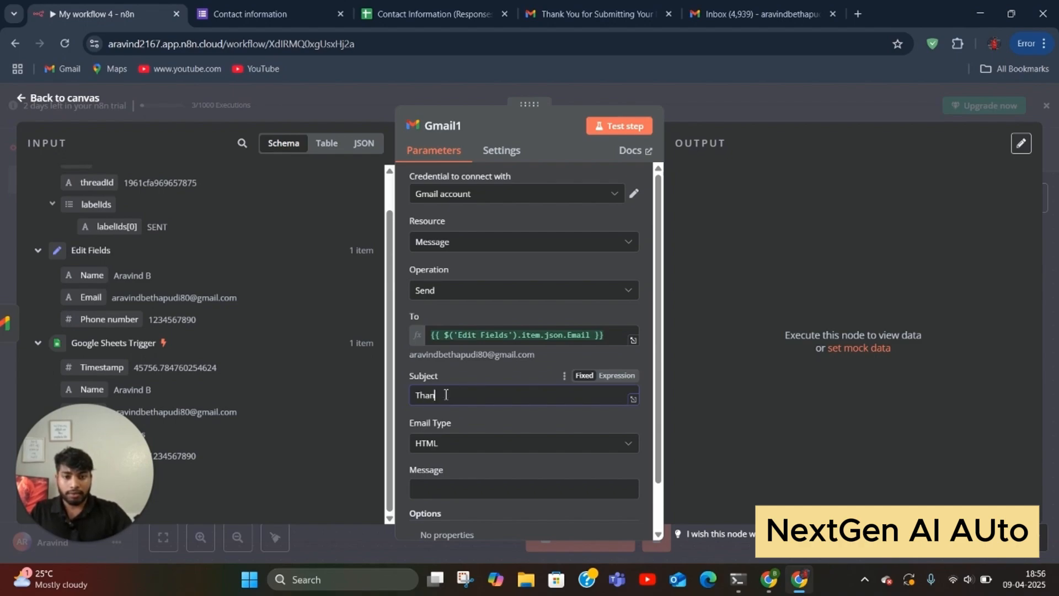
text(ks for)
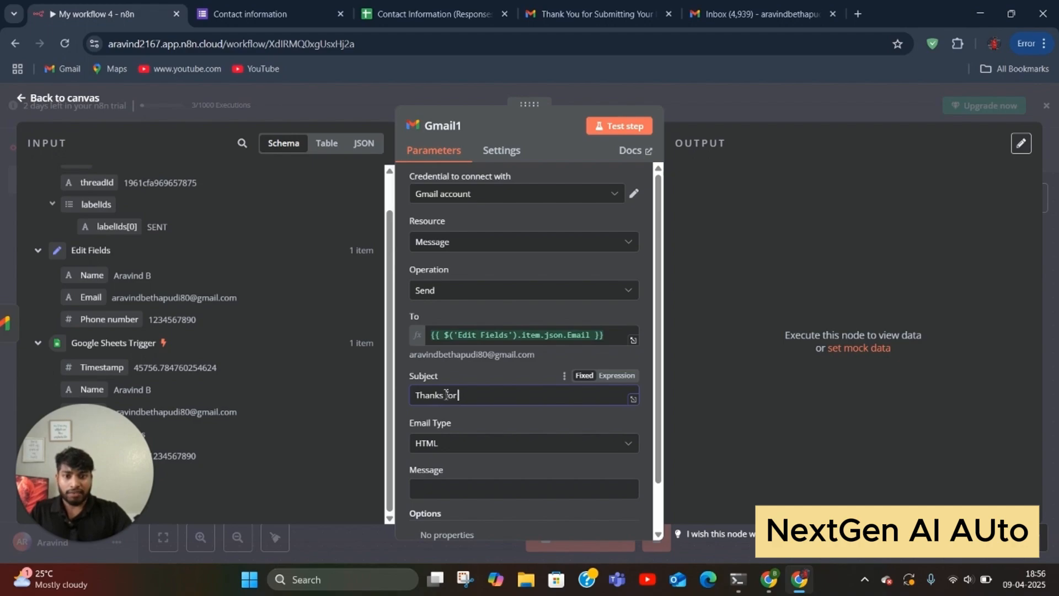
text( submik)
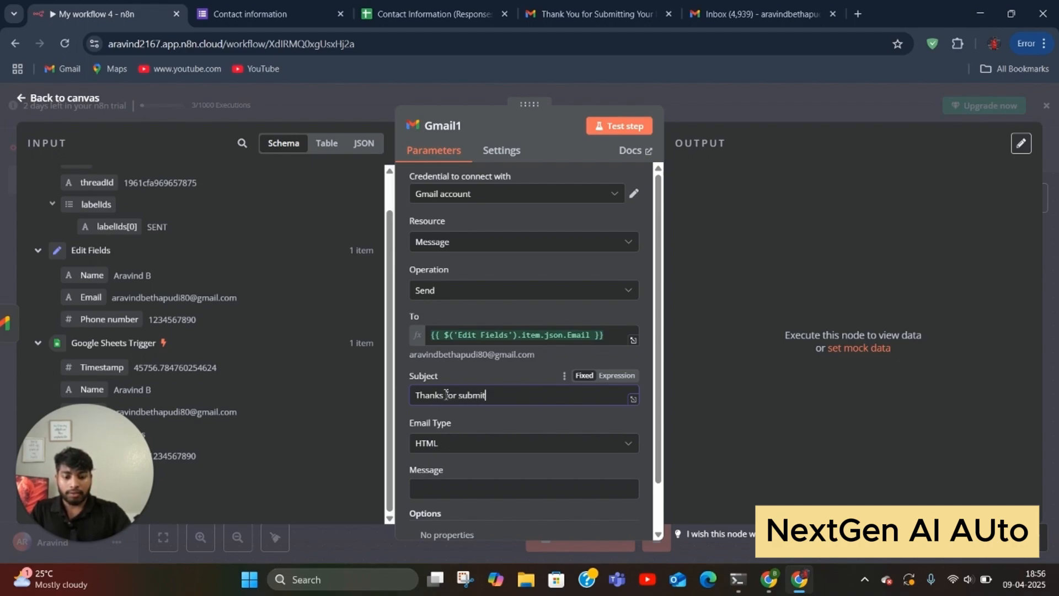
text(ting)
Step: Make it a plain-text email whose message reads 'Thank you' followed by the Edit Fields Name
scroll(520, 430, down, 1)
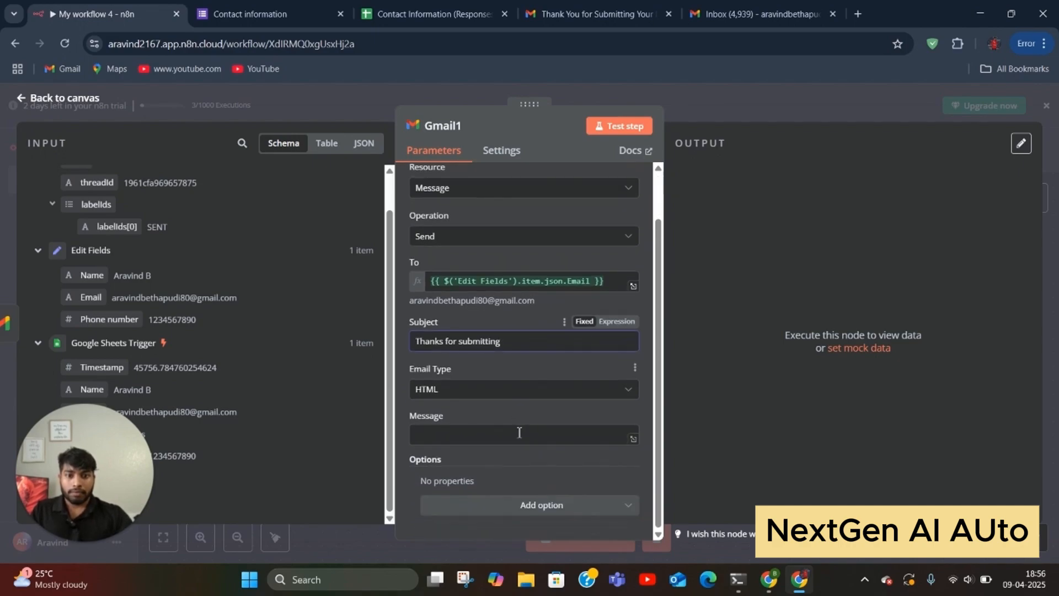
click(485, 391)
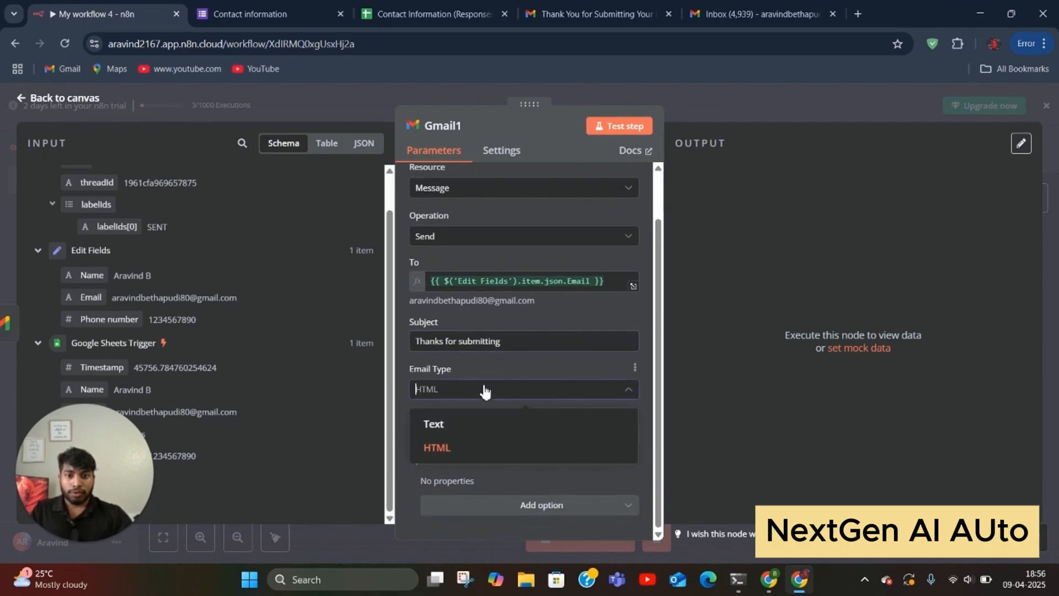
click(475, 425)
click(464, 431)
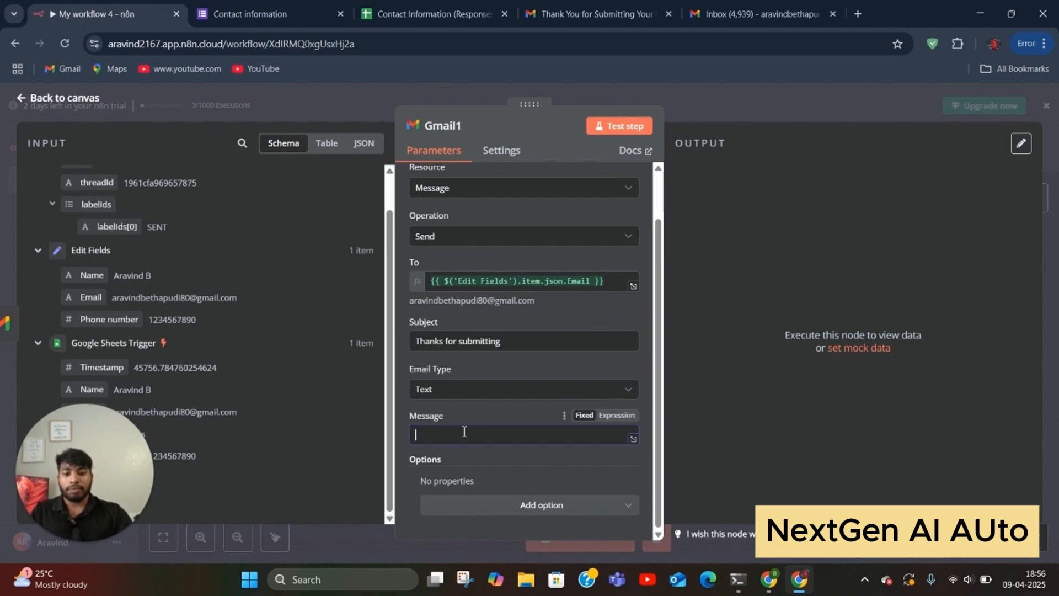
text(Thna)
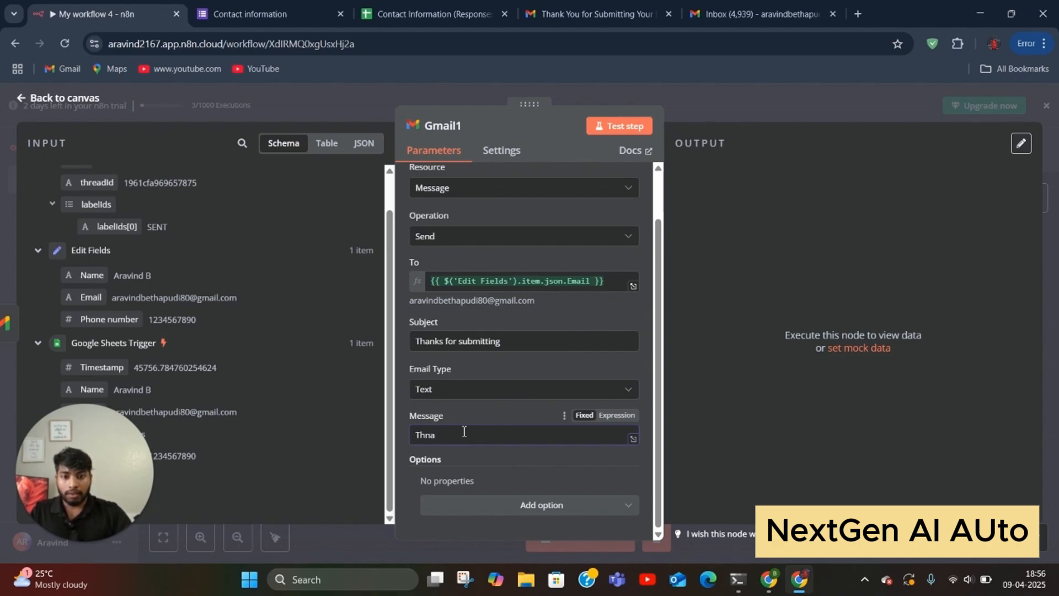
key(BackSpace)
key(BackSpace)
text(ank)
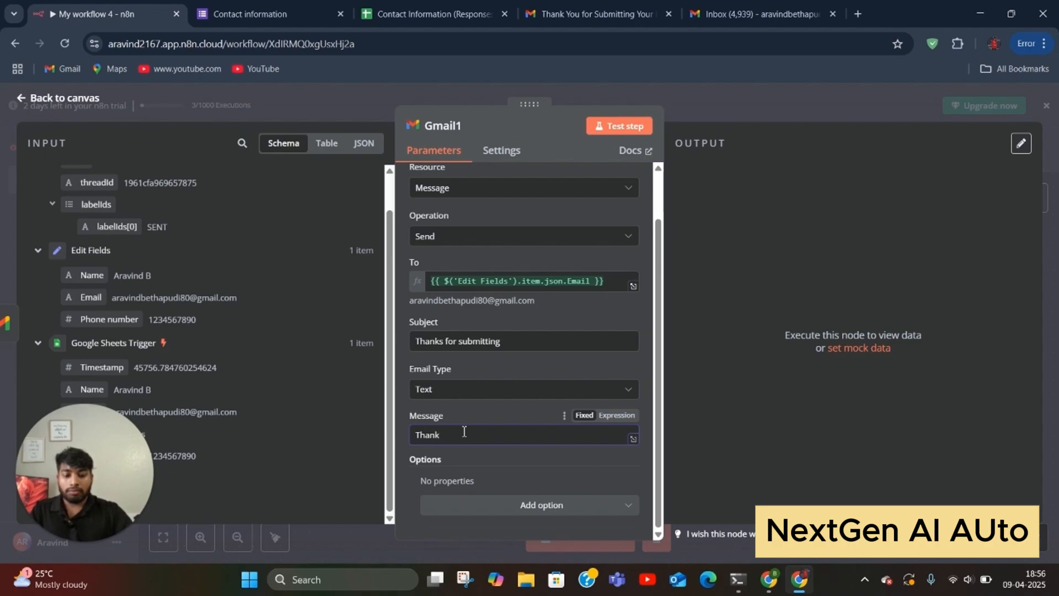
text( you)
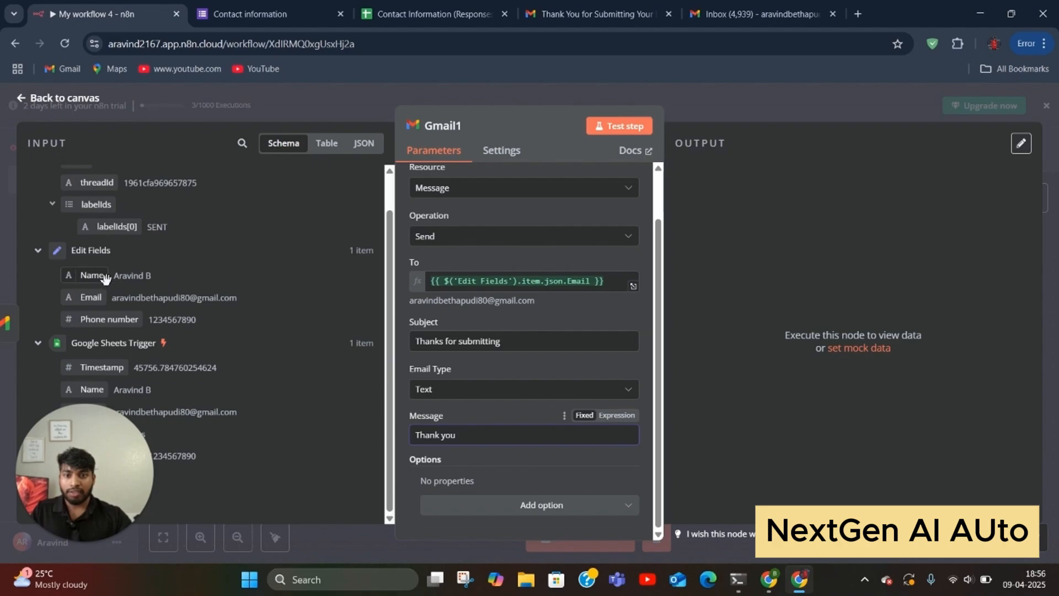
drag(105, 277, 481, 444)
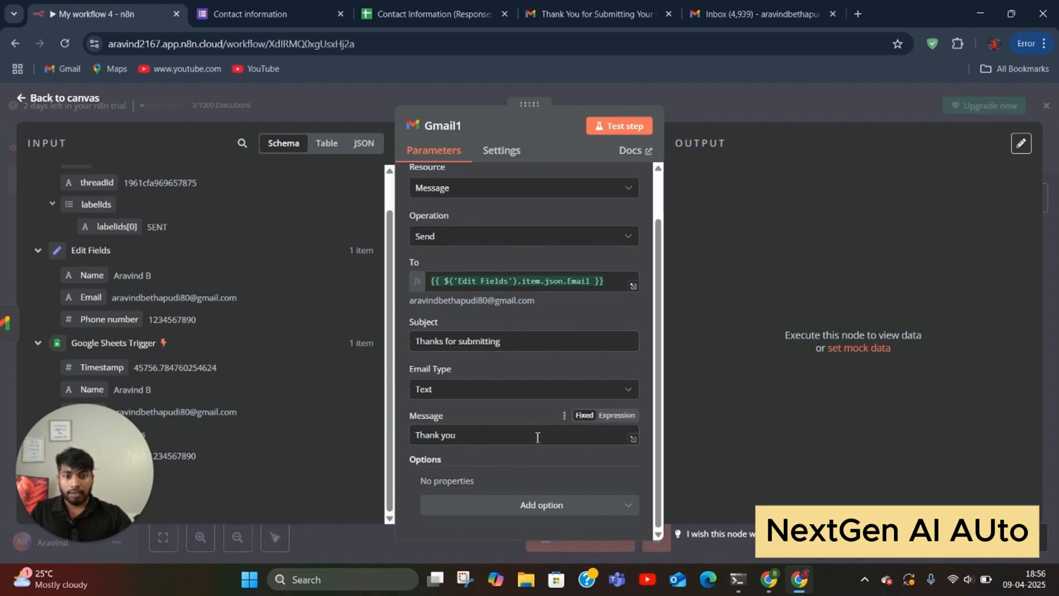
drag(88, 275, 535, 439)
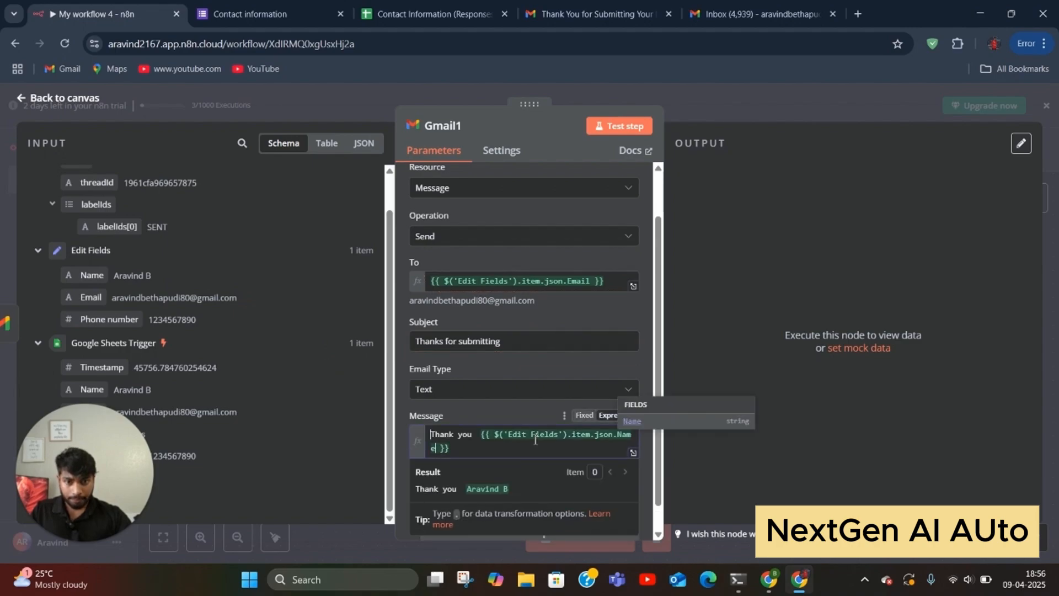
Step: Continue the message with 'We are excited to join with you, Our team will get back to you within 24h'
click(470, 449)
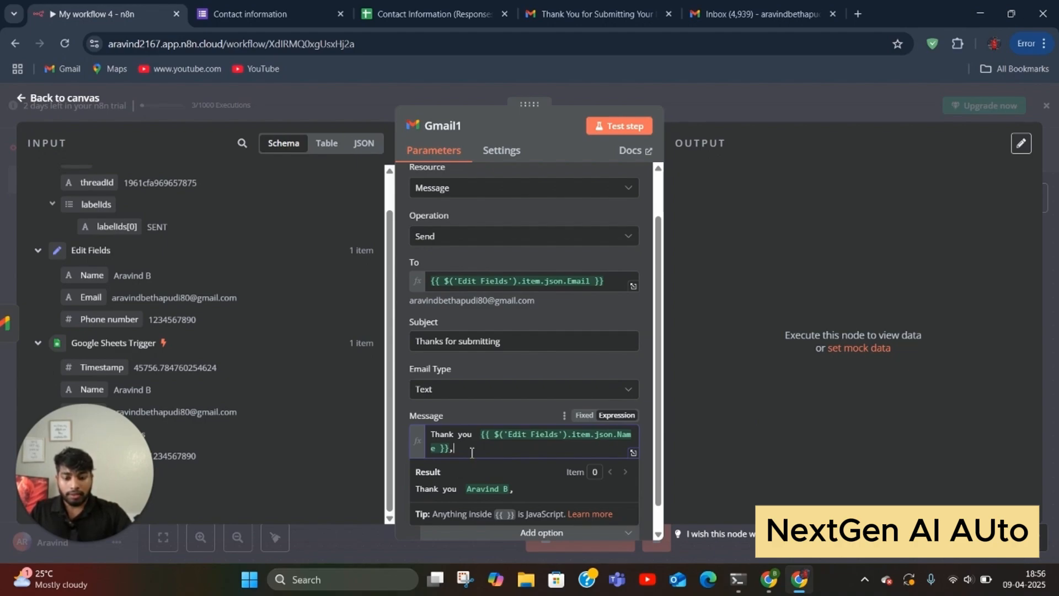
text(,We)
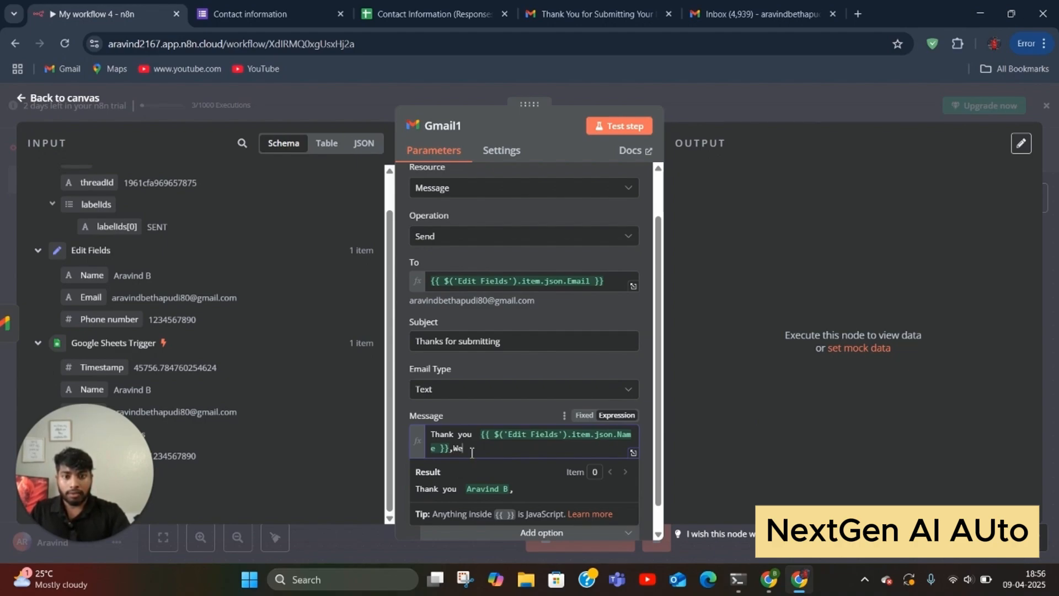
text( are ex)
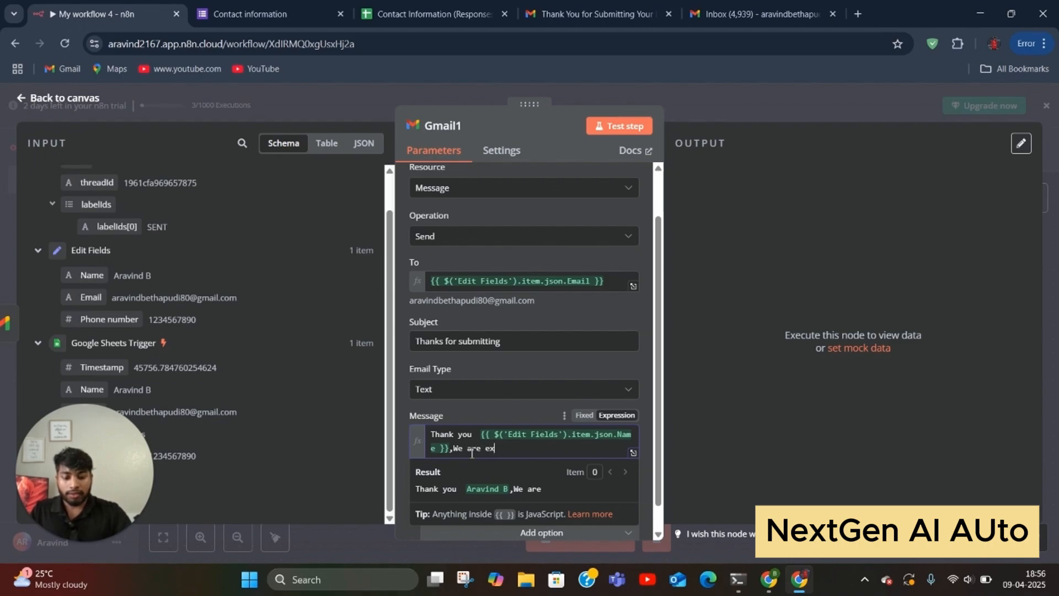
text(cite)
key(BackSpace)
key(BackSpace)
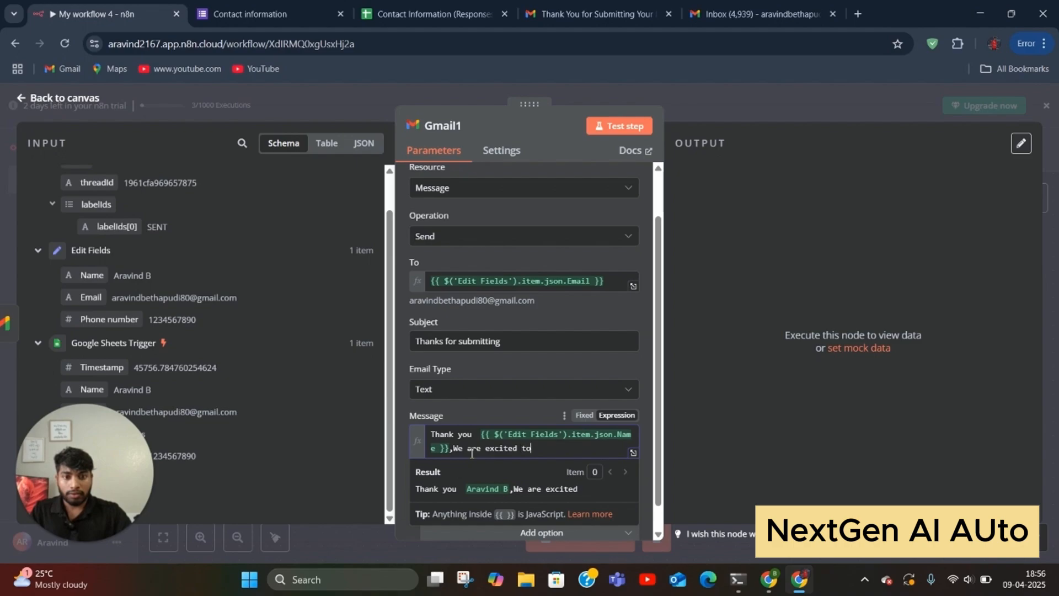
text(ted to join)
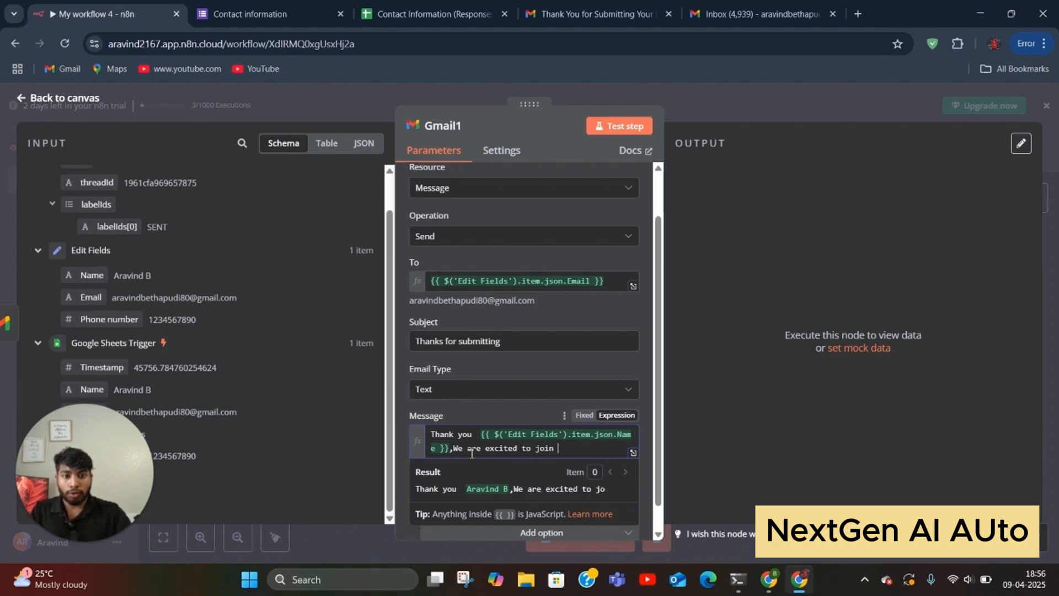
text( with )
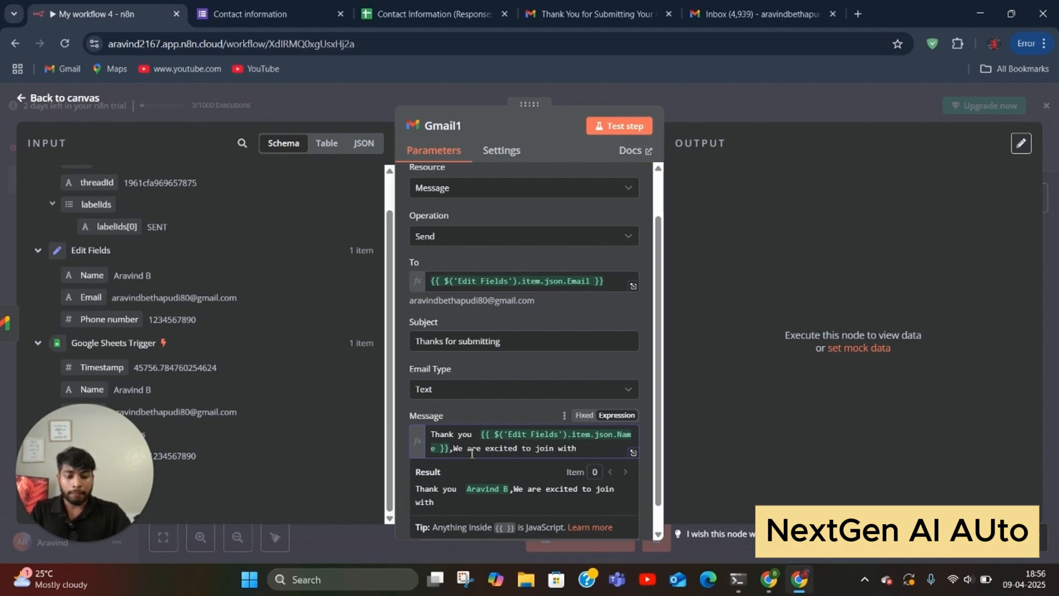
text(you,)
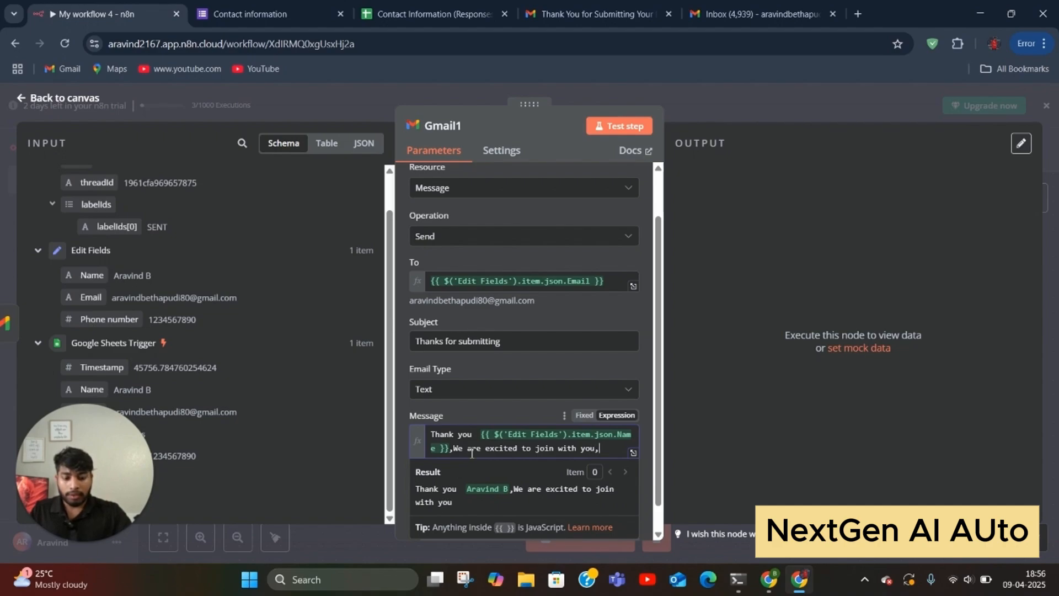
text(Our te)
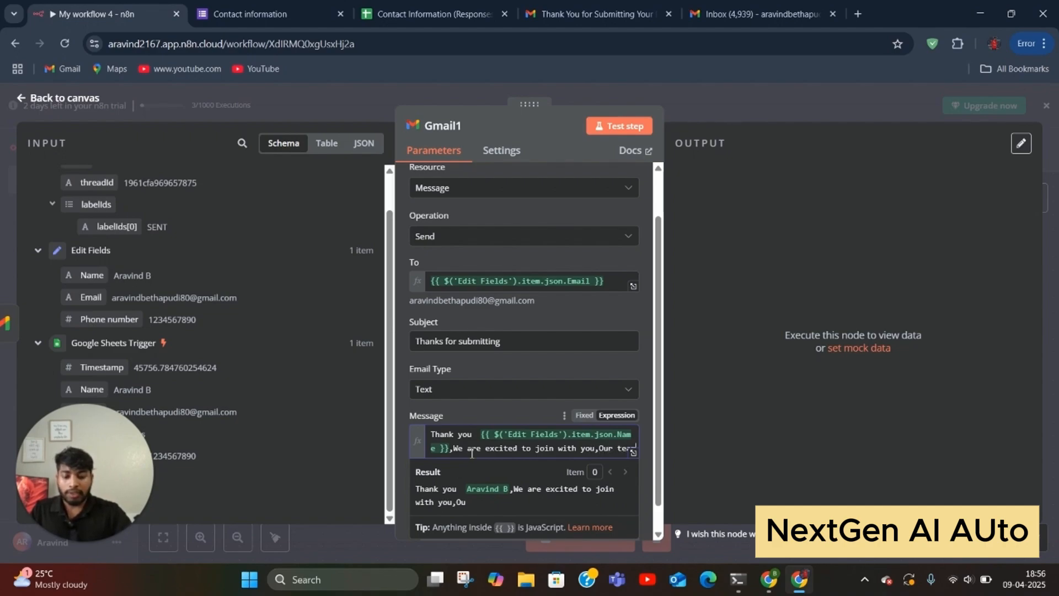
text(am will get back yto)
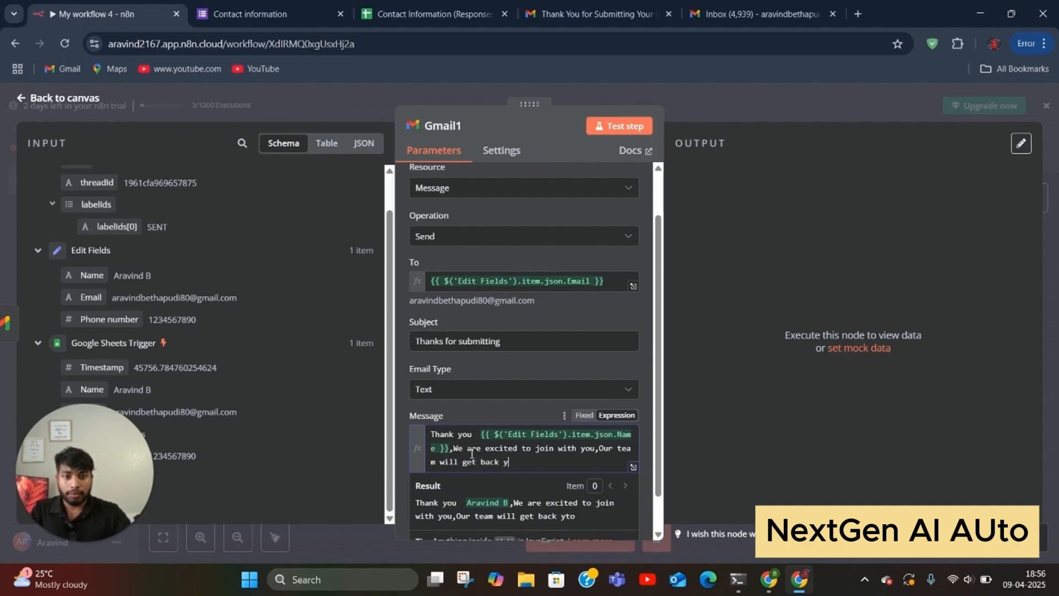
key(BackSpace)
text(to y)
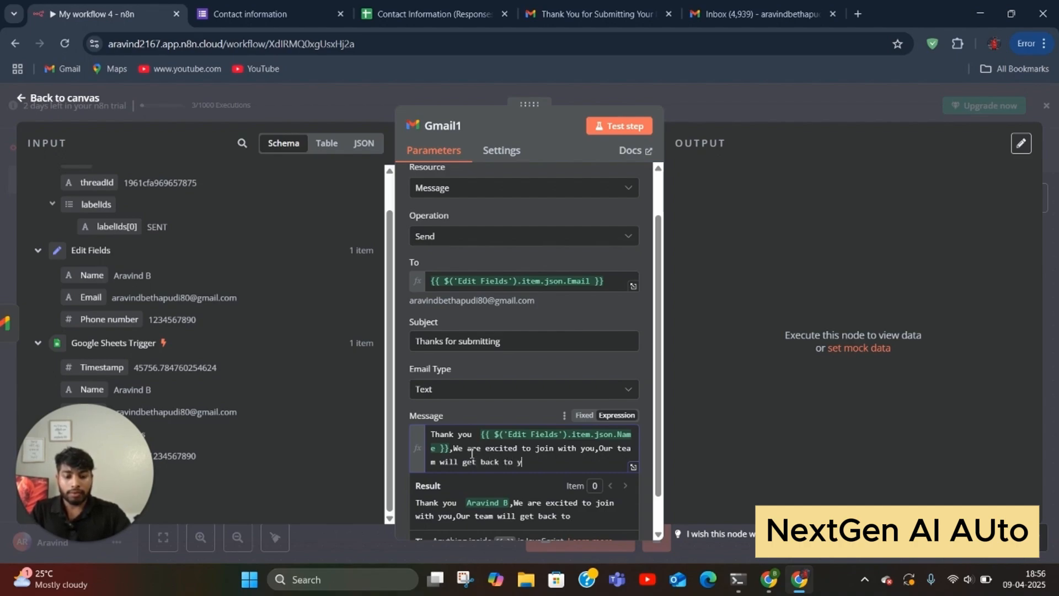
text(opu with )
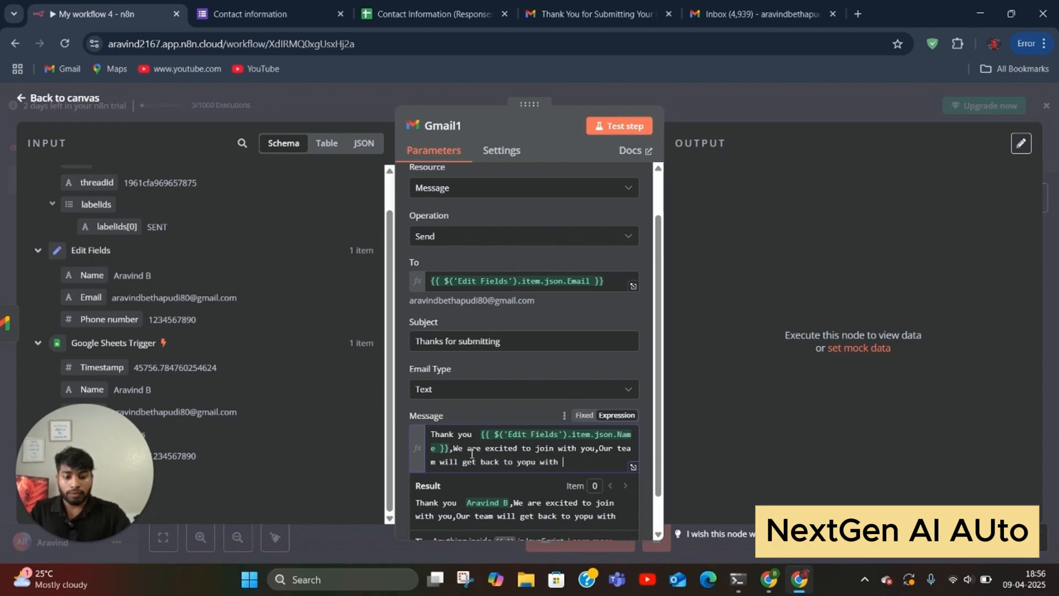
text(in 24b)
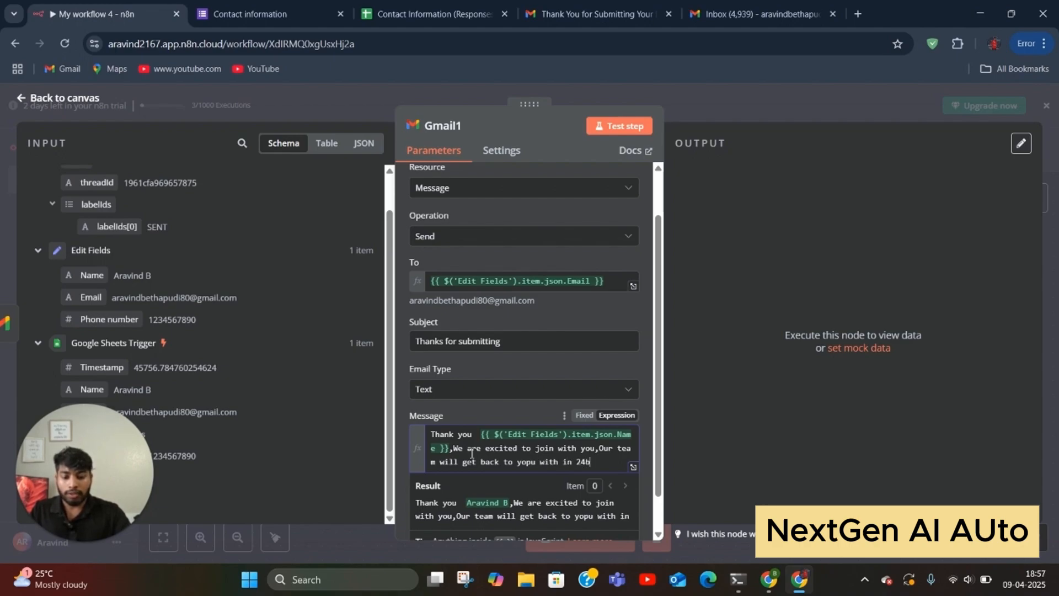
key(BackSpace)
text(hrs)
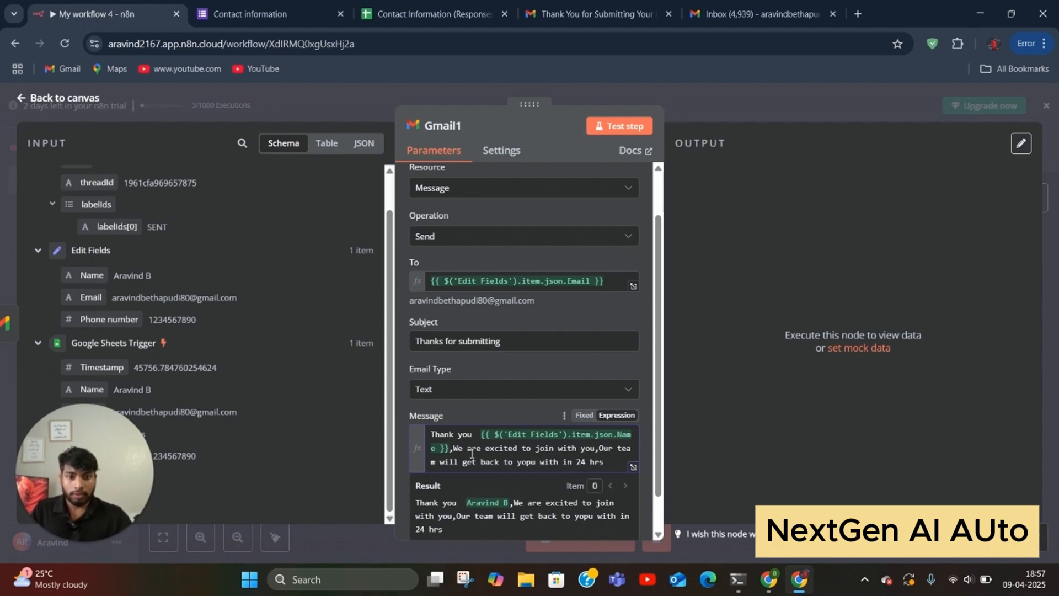
Step: Fix the 'yopu' typo, complete the 'Business' sign-off, and run a test send of Gmail1
scroll(471, 453, down, 1)
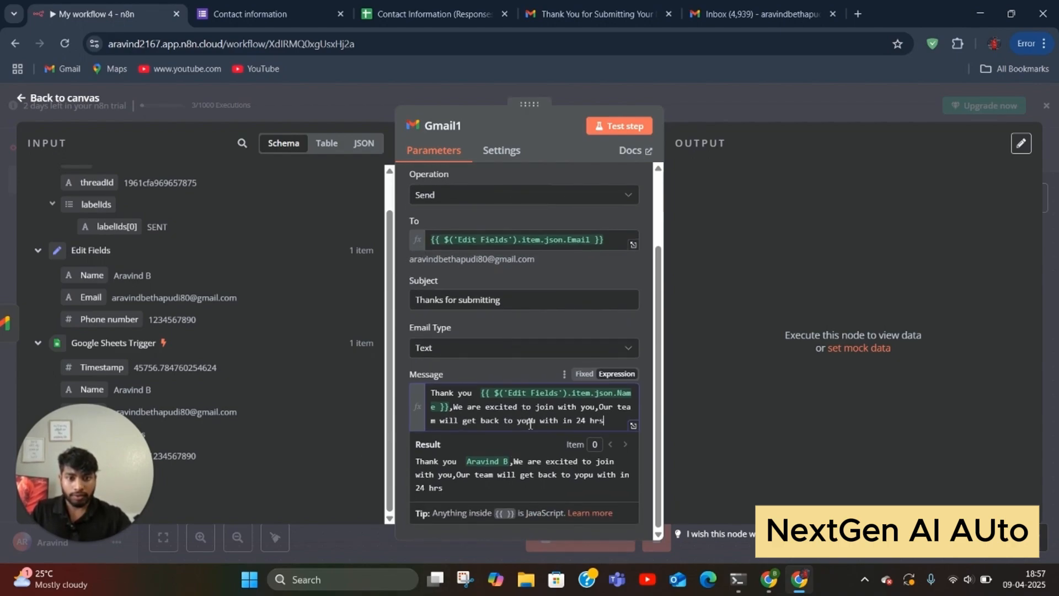
click(527, 429)
key(Delete)
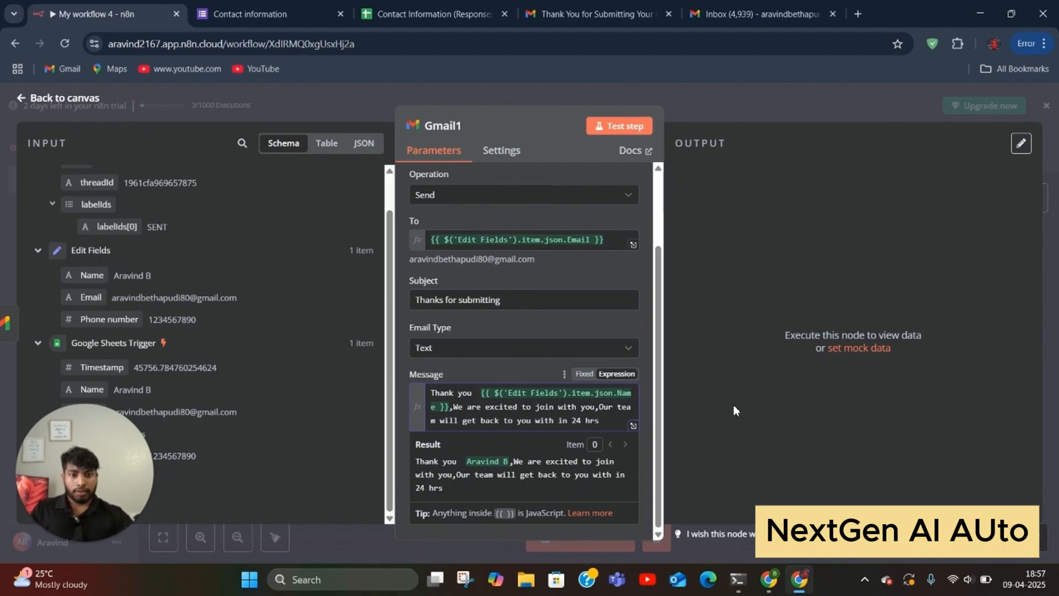
click(609, 421)
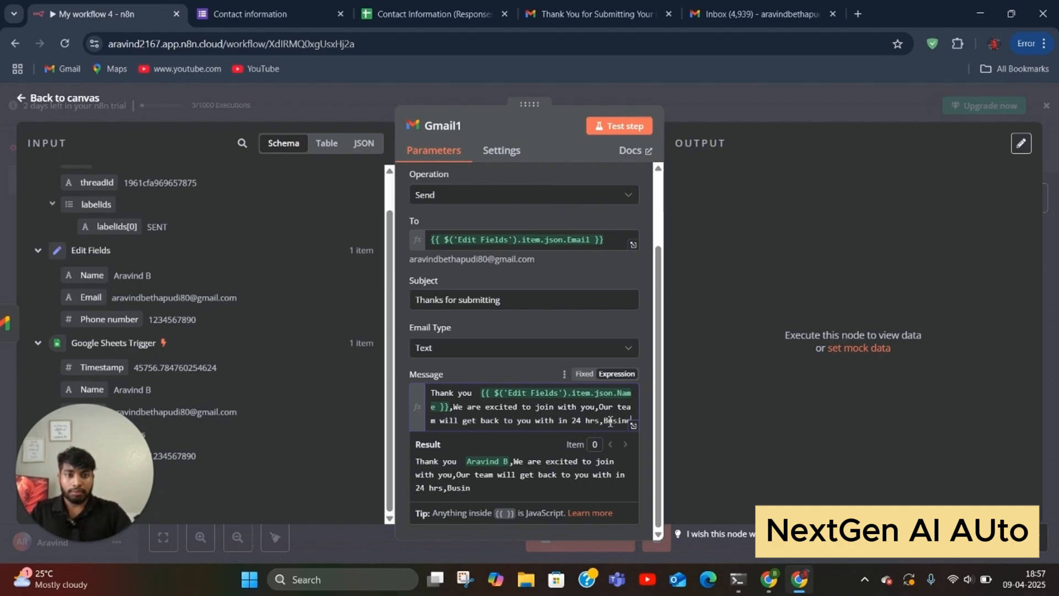
text(s)
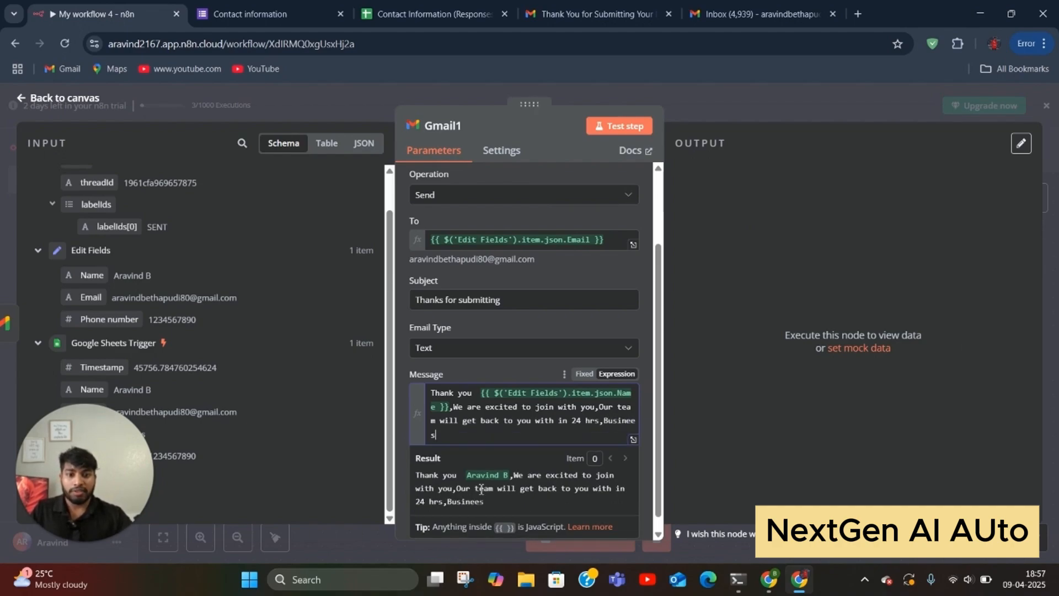
key(BackSpace)
key(BackSpace)
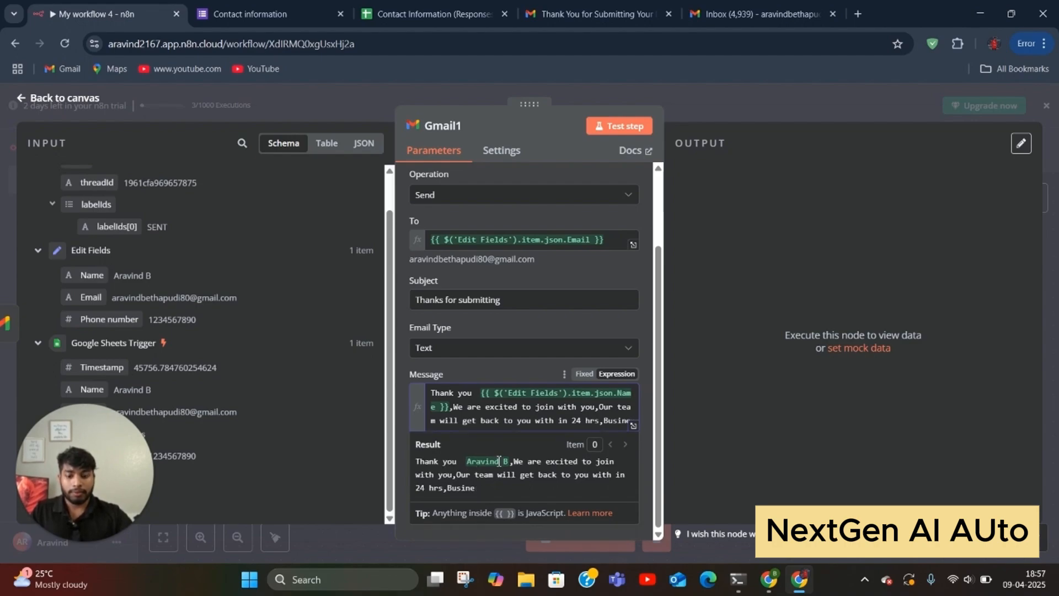
text(ss.)
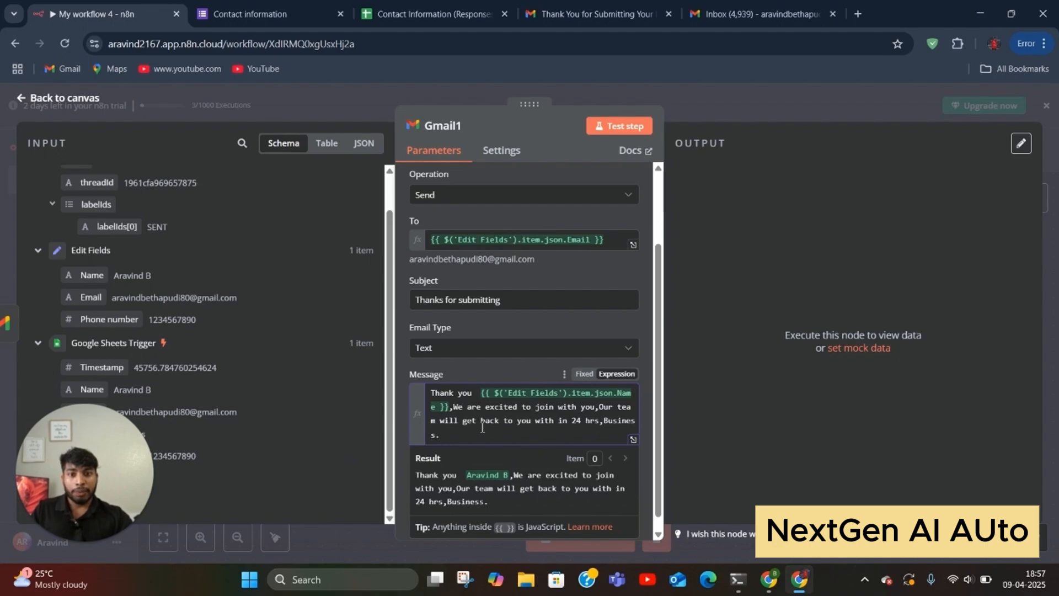
scroll(482, 428, up, 2)
scroll(513, 469, down, 2)
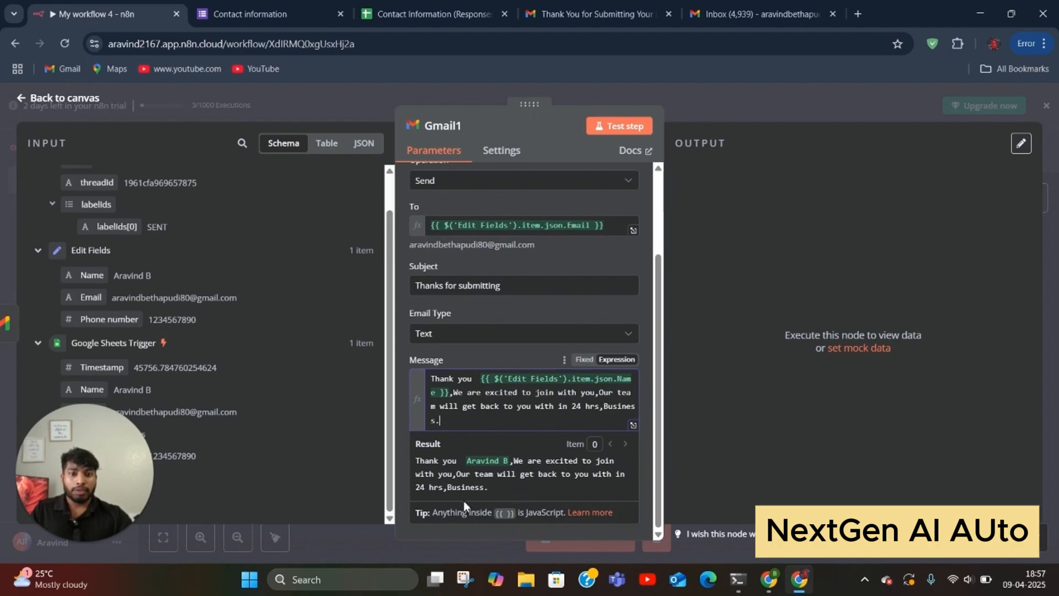
click(619, 126)
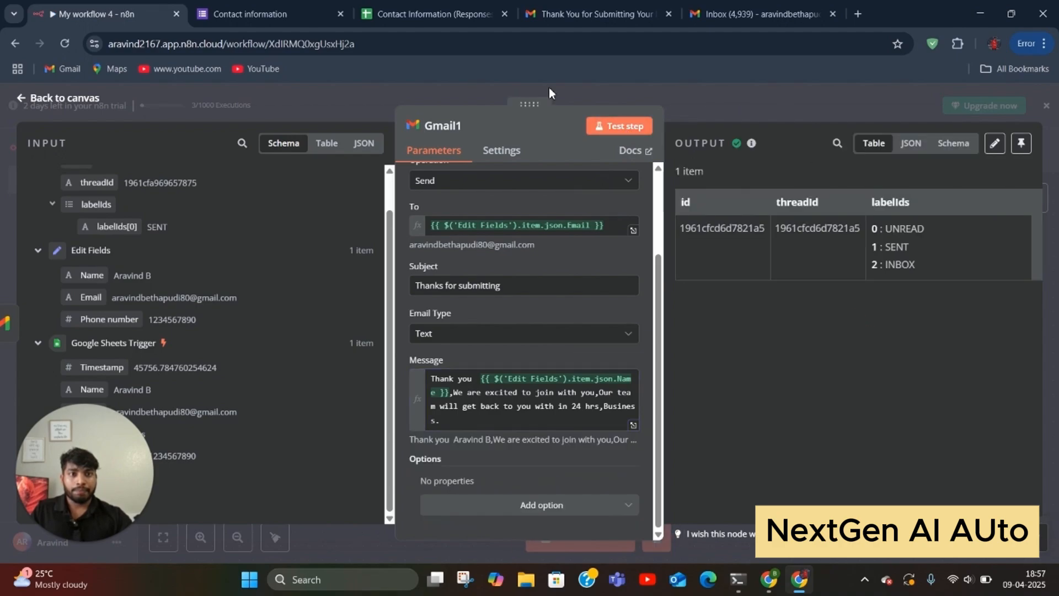
Step: Reload the Gmail inbox, open the 'Thanks for submitting' email and check its sender details
click(576, 14)
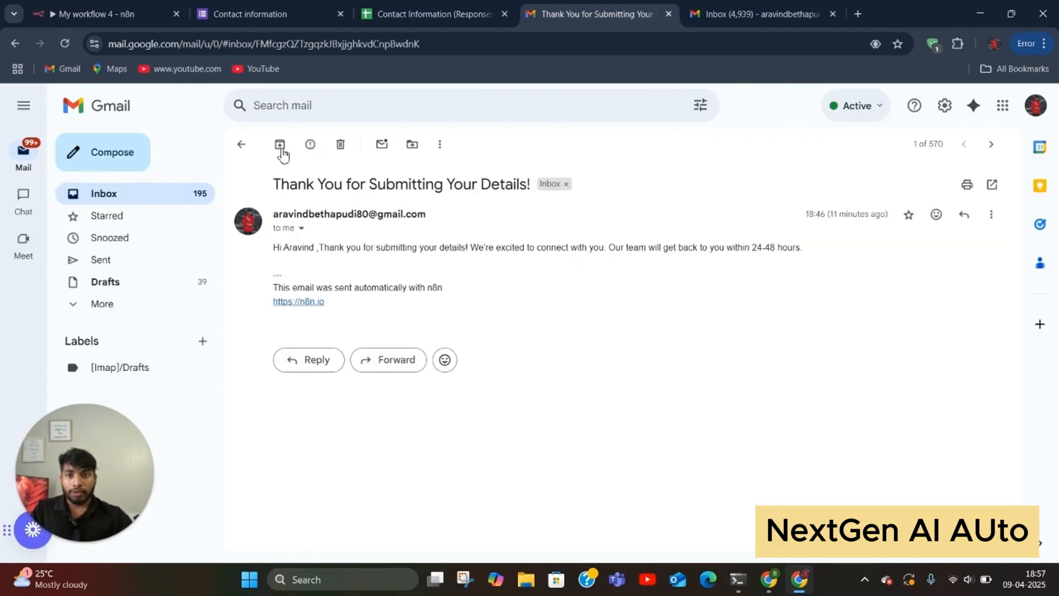
click(241, 144)
click(69, 43)
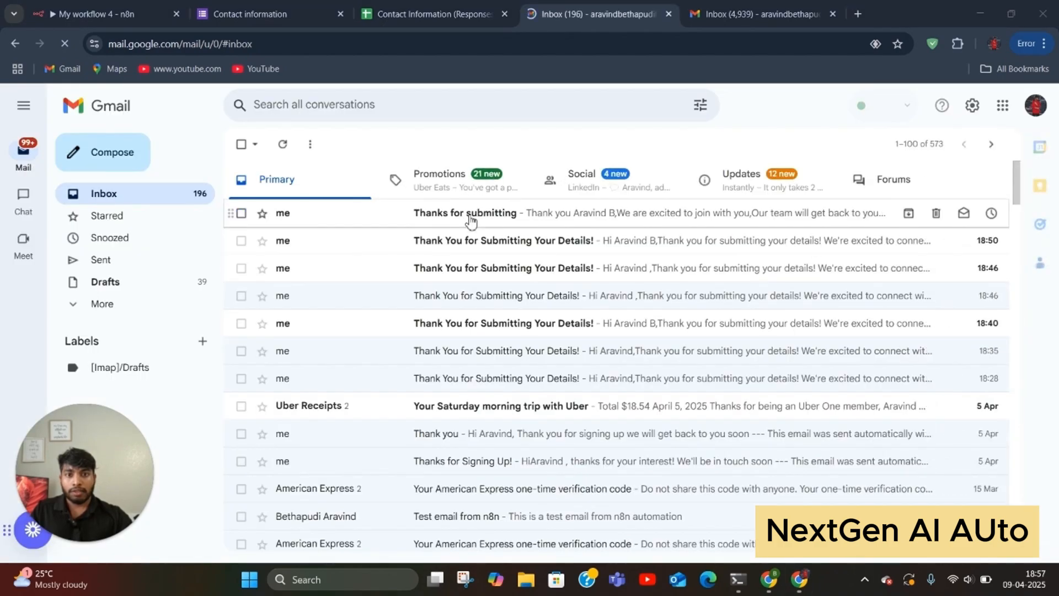
click(458, 212)
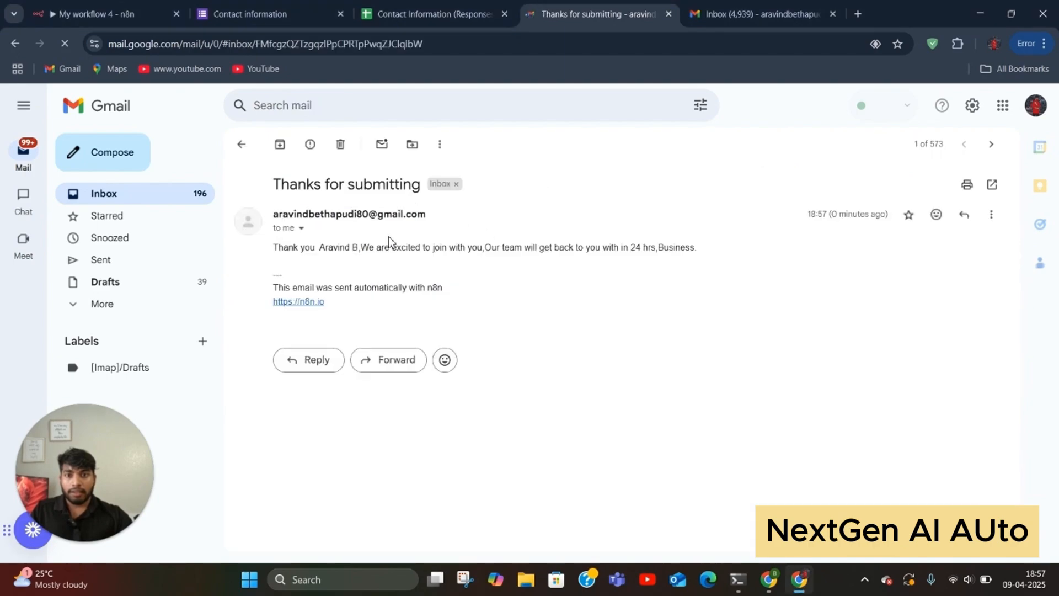
click(301, 228)
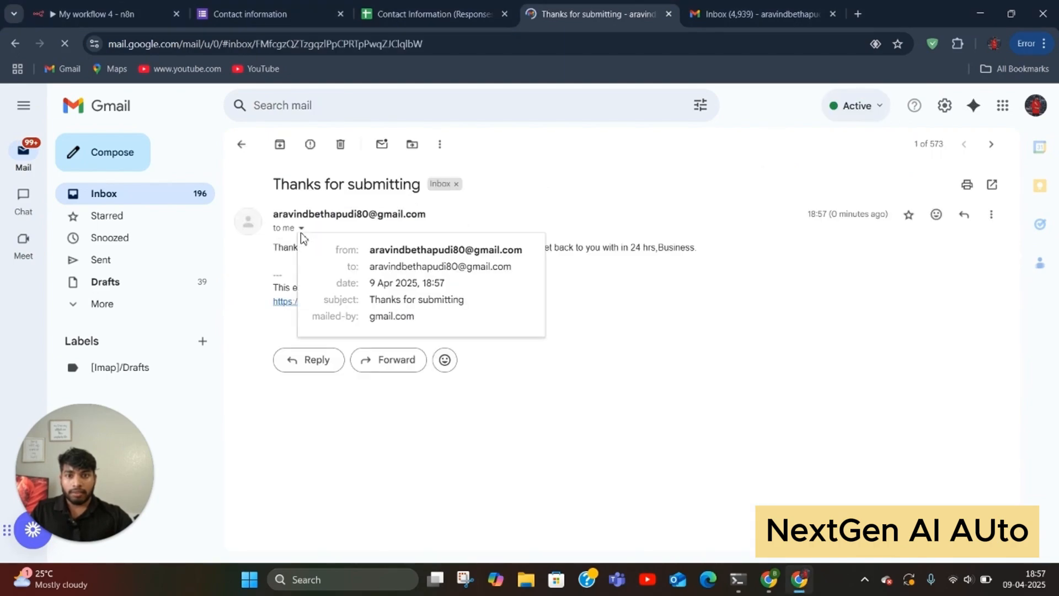
click(288, 251)
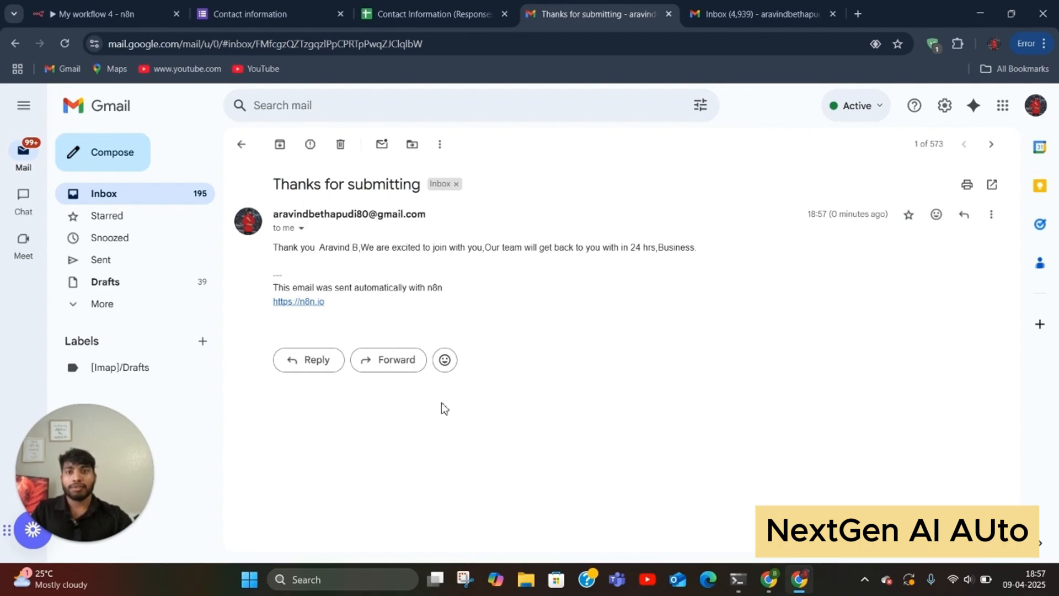
click(141, 16)
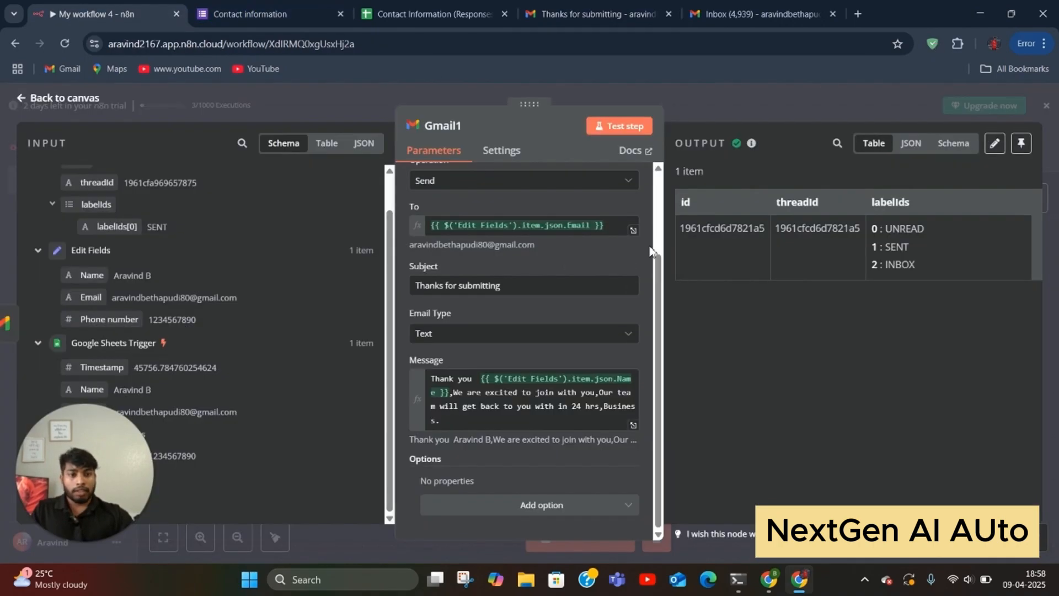
Step: Add a Google Sheets 'Append or update row' step after Gmail1
click(738, 102)
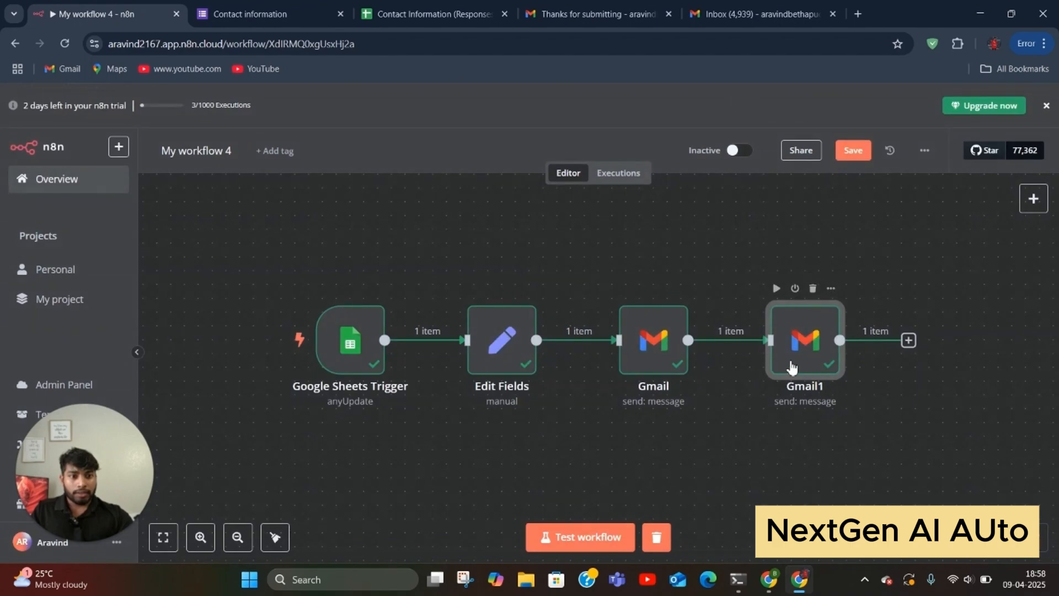
drag(792, 367, 765, 362)
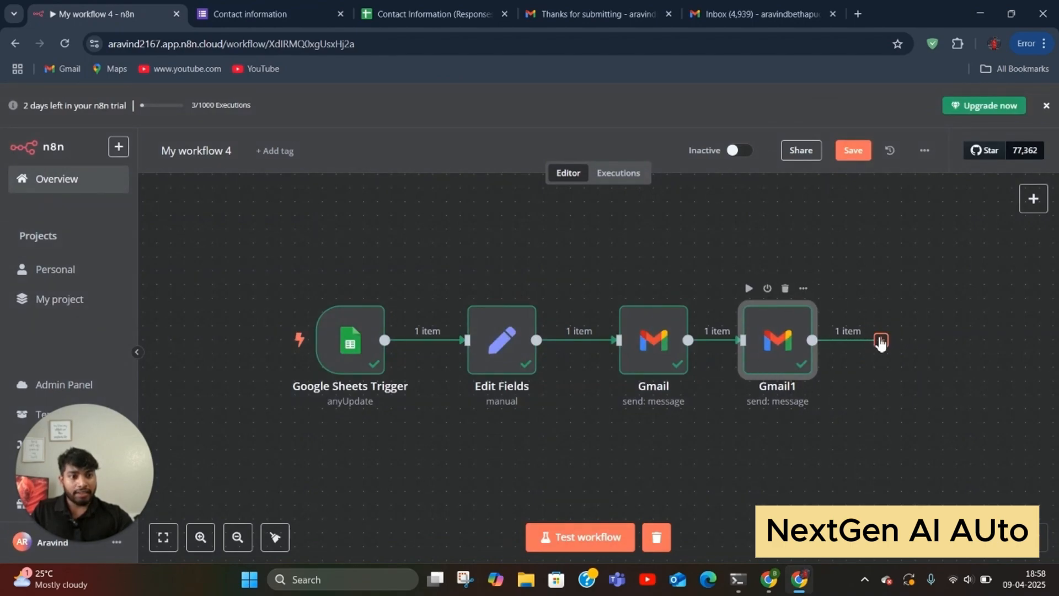
click(881, 341)
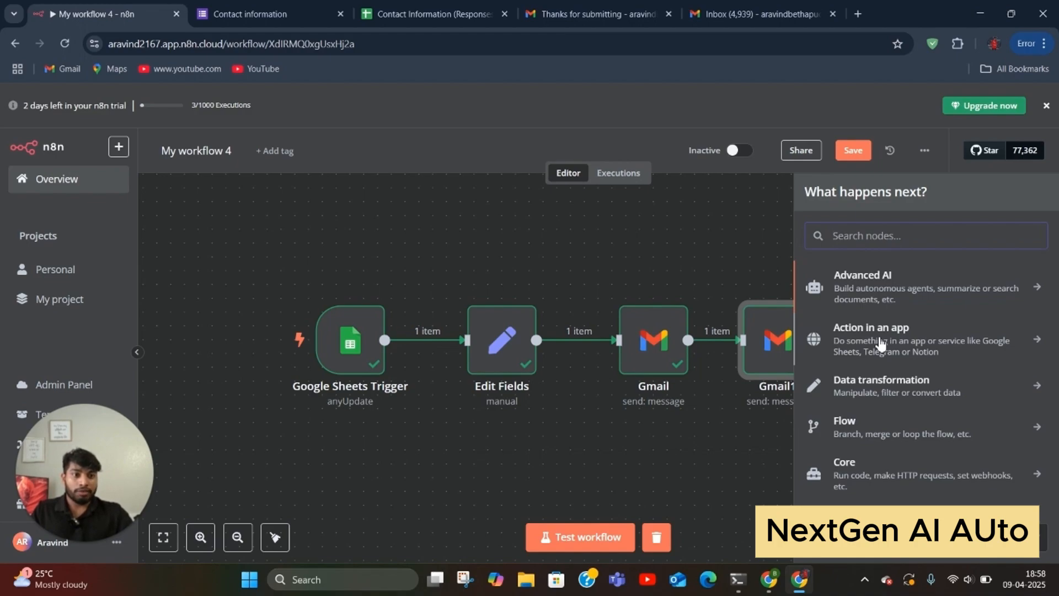
text(sheets)
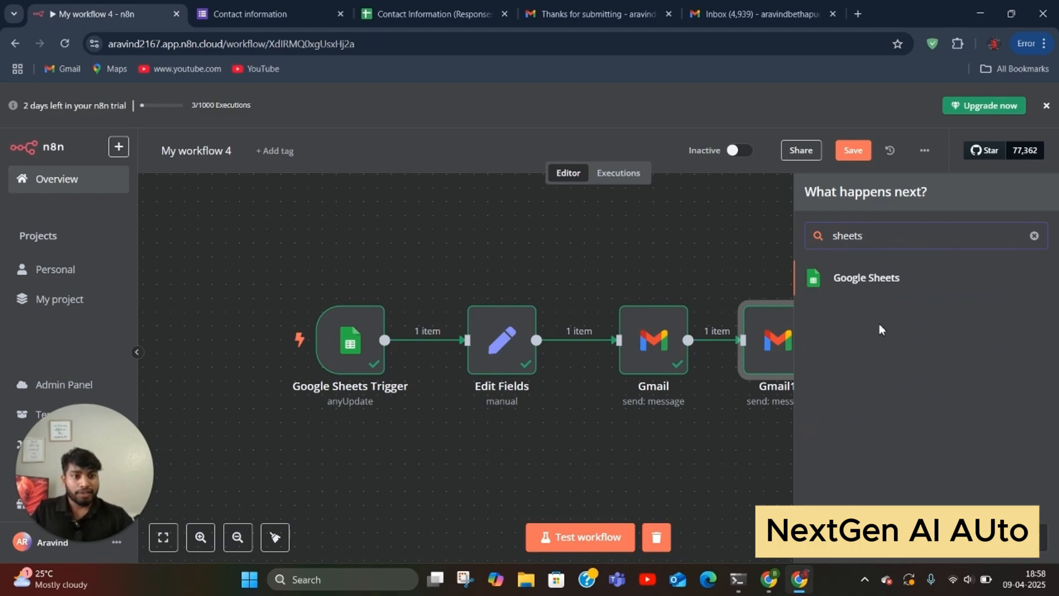
click(840, 277)
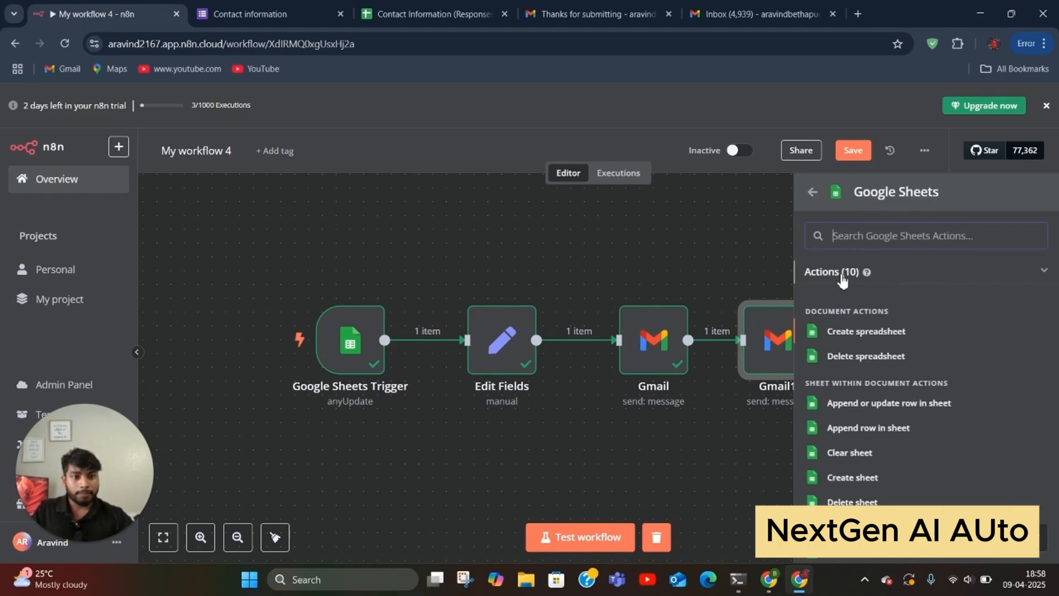
scroll(879, 401, down, 2)
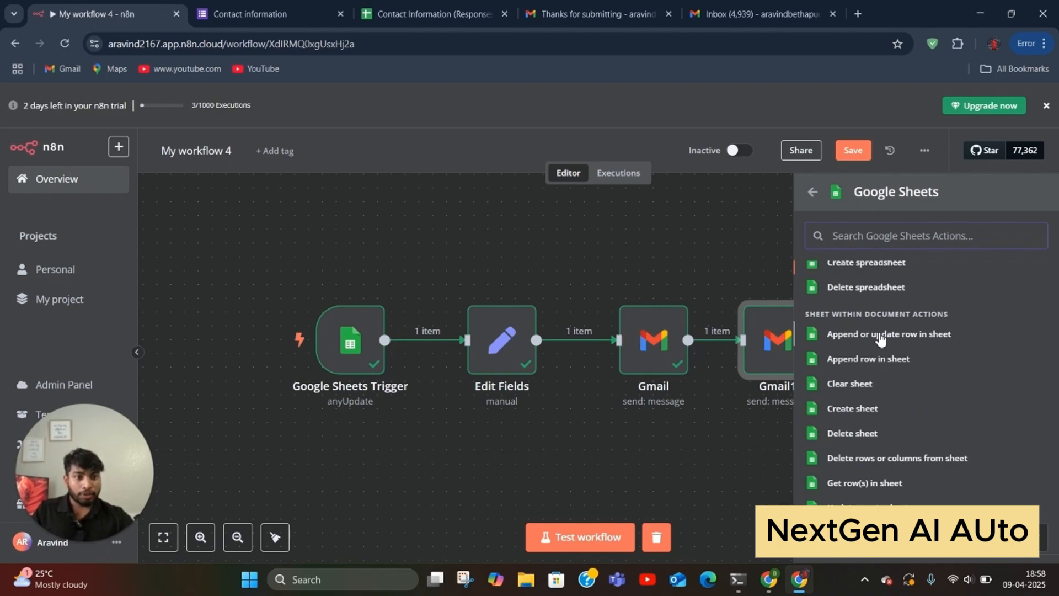
click(880, 338)
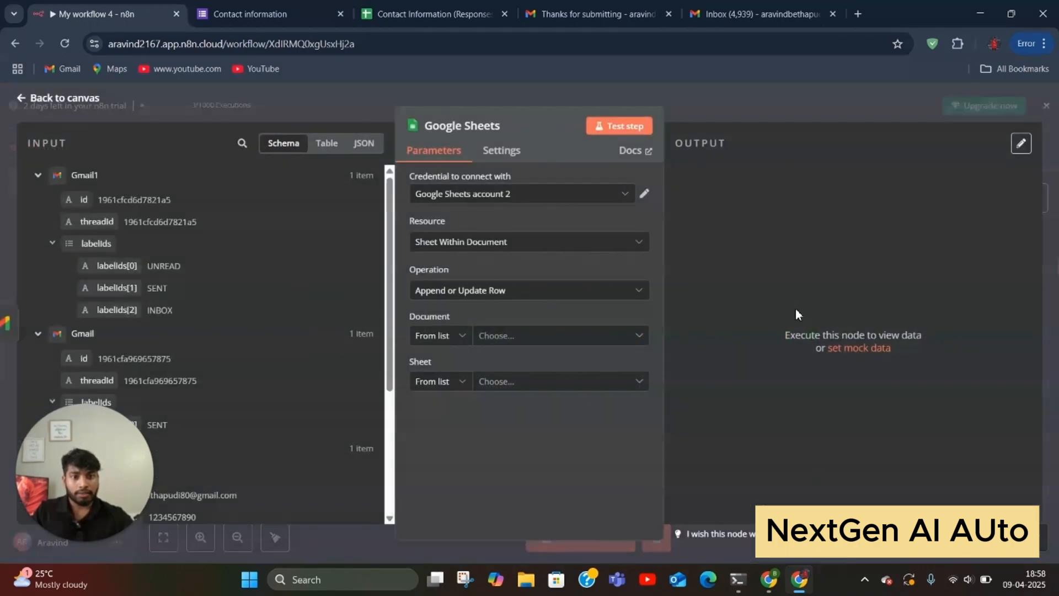
Step: Use the Google Sheets account with document Contact Information (Responses) and sheet Lead Status
click(546, 338)
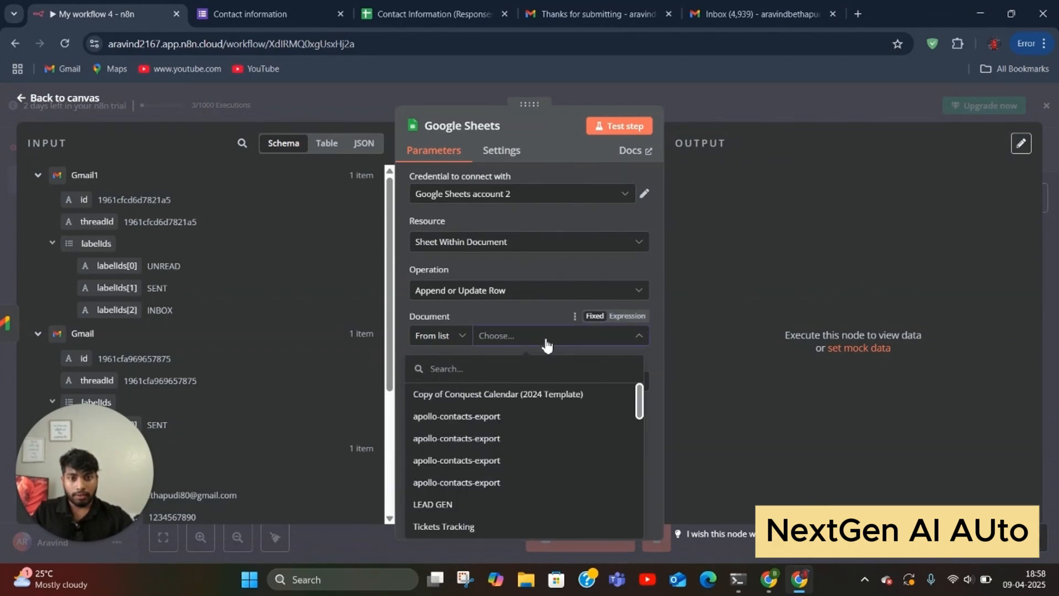
click(505, 195)
click(513, 229)
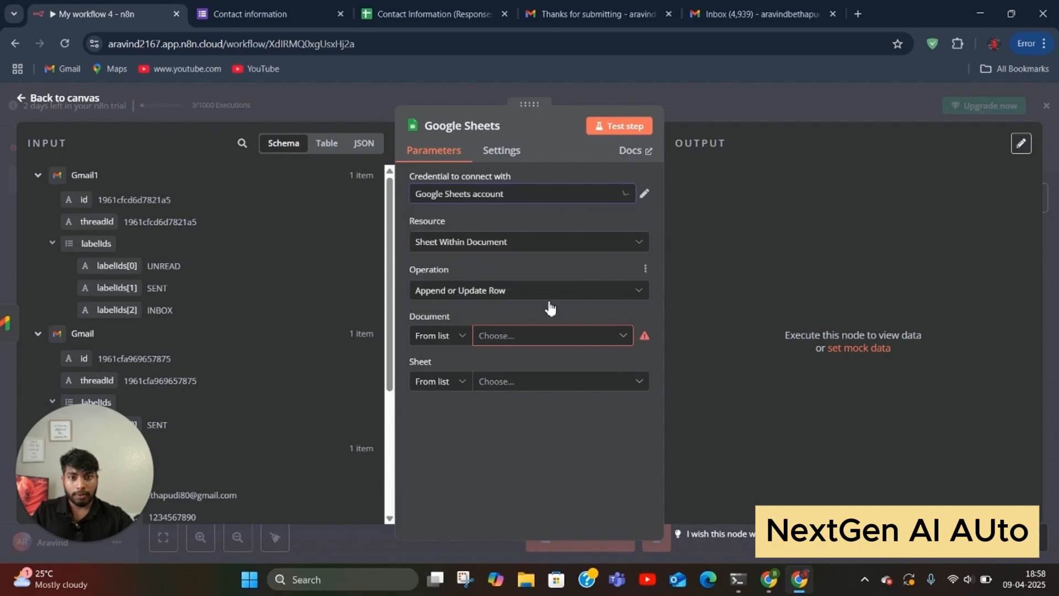
click(535, 345)
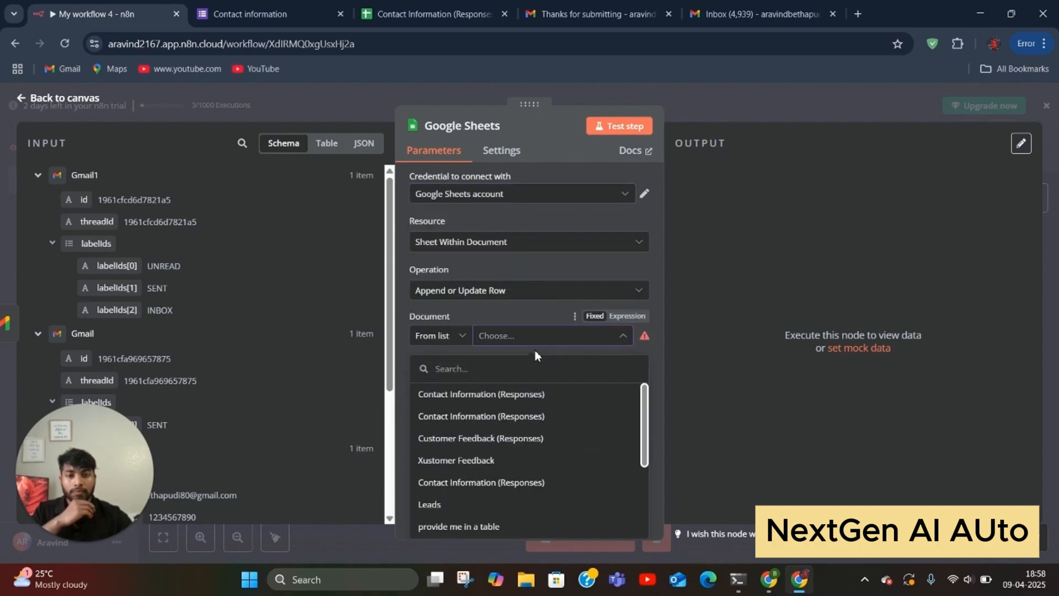
click(529, 396)
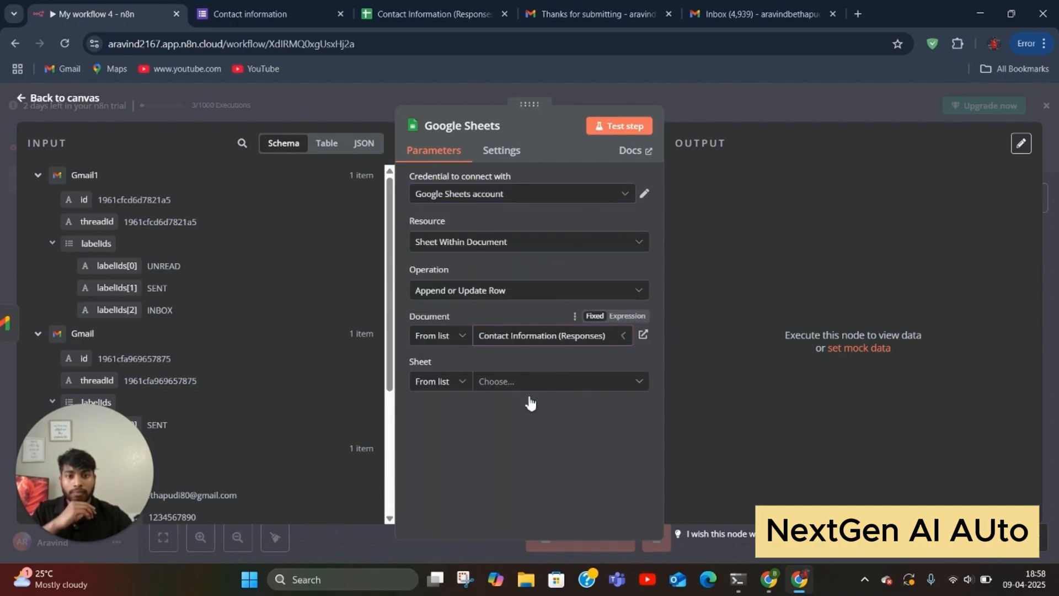
click(526, 388)
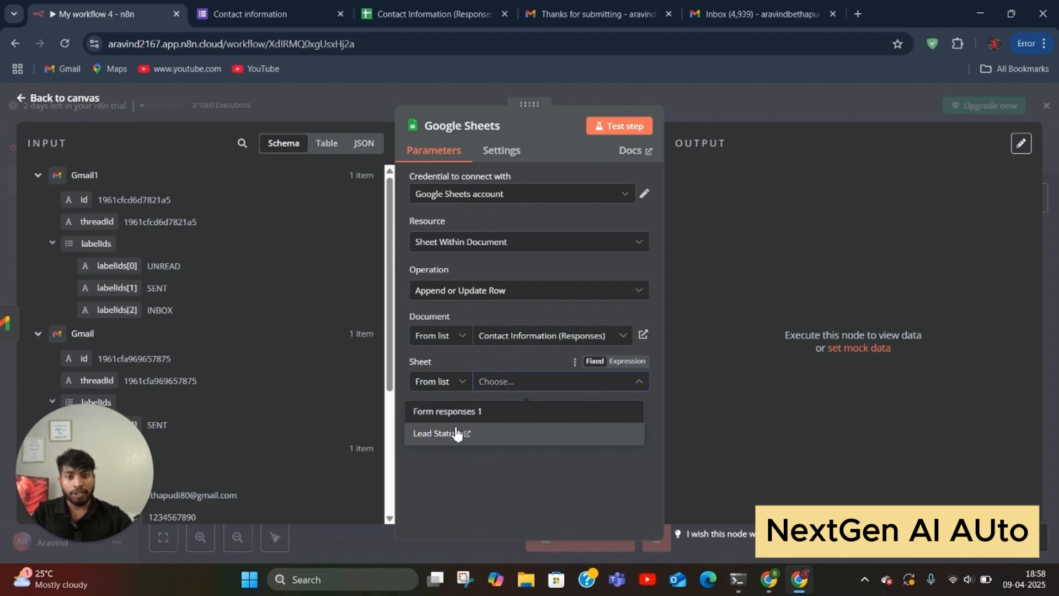
click(439, 434)
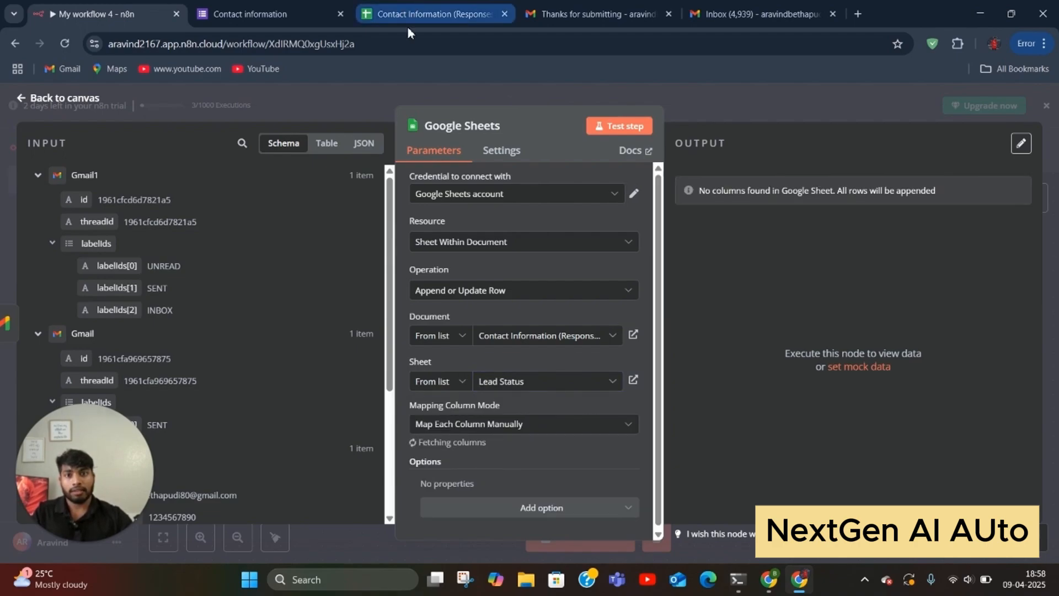
click(409, 22)
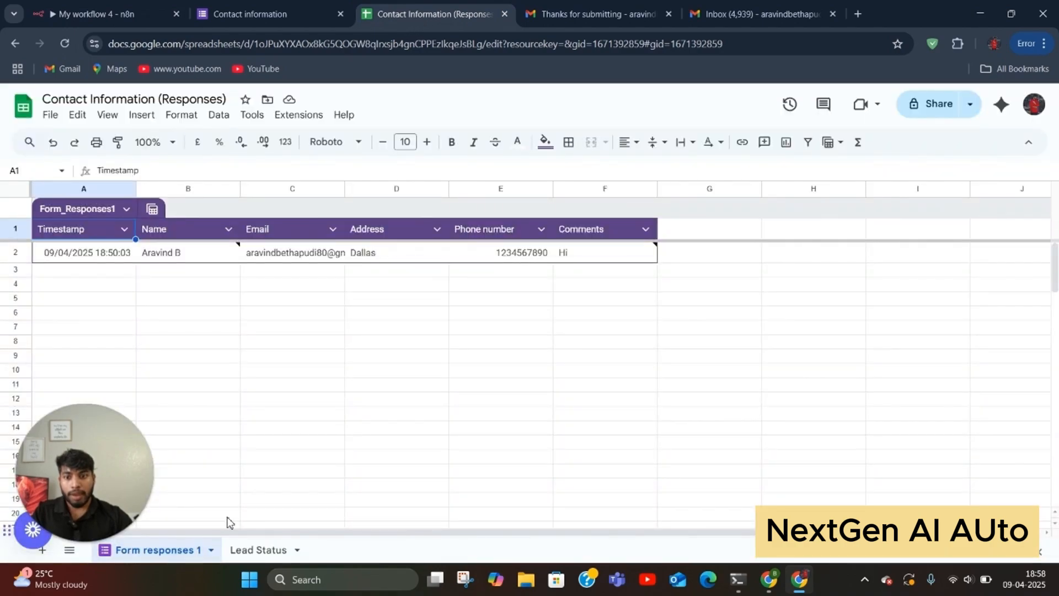
Step: View the Lead Status sheet's Name, Email, Status and TimeStamp columns, then go back to n8n
click(259, 549)
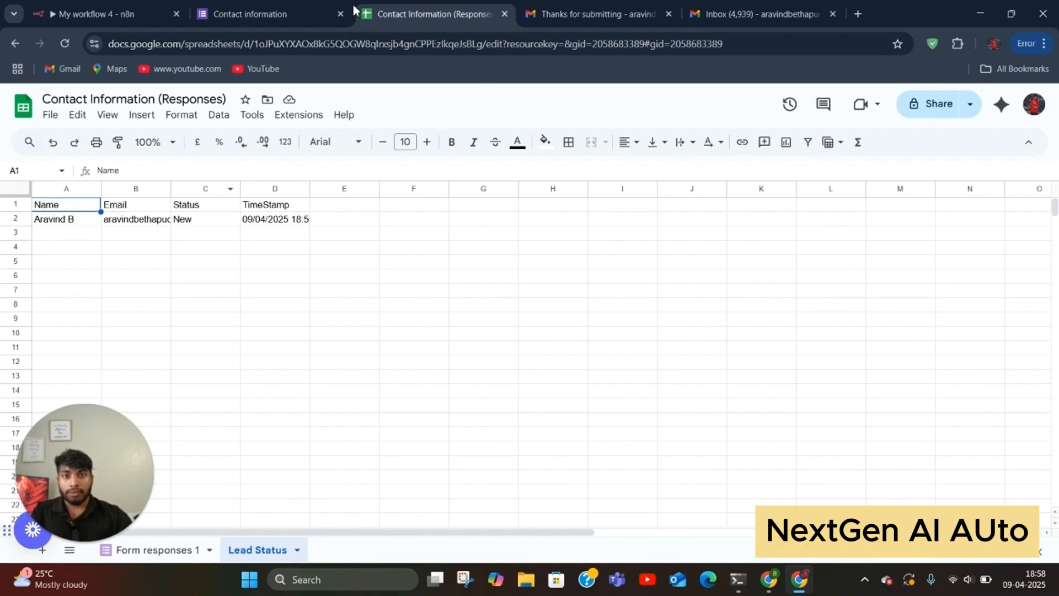
click(309, 14)
click(99, 14)
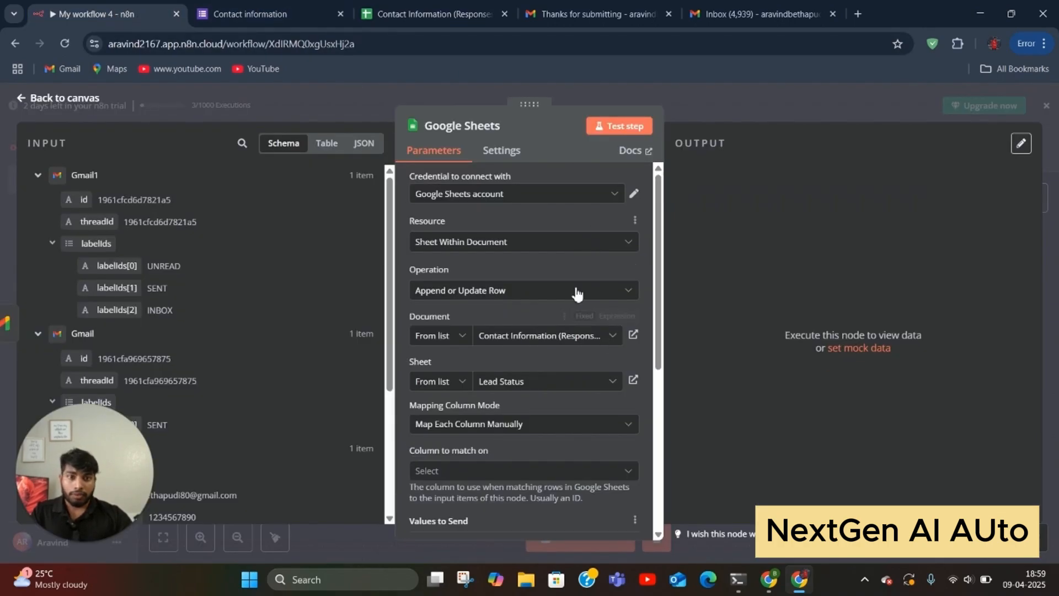
Step: Set the Sheets step to match rows on the Email column
scroll(482, 299, down, 3)
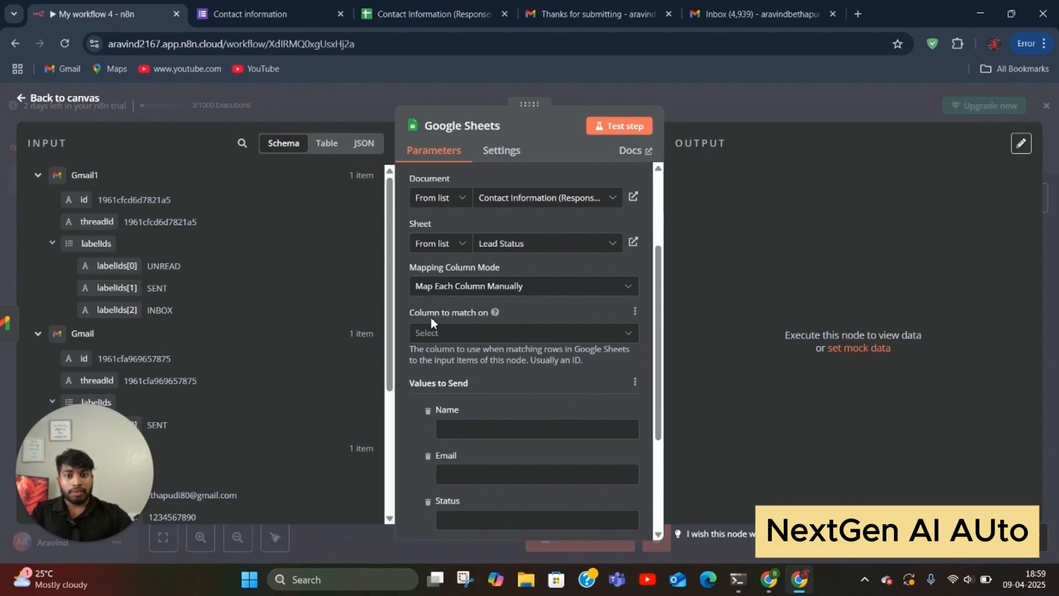
scroll(156, 298, down, 3)
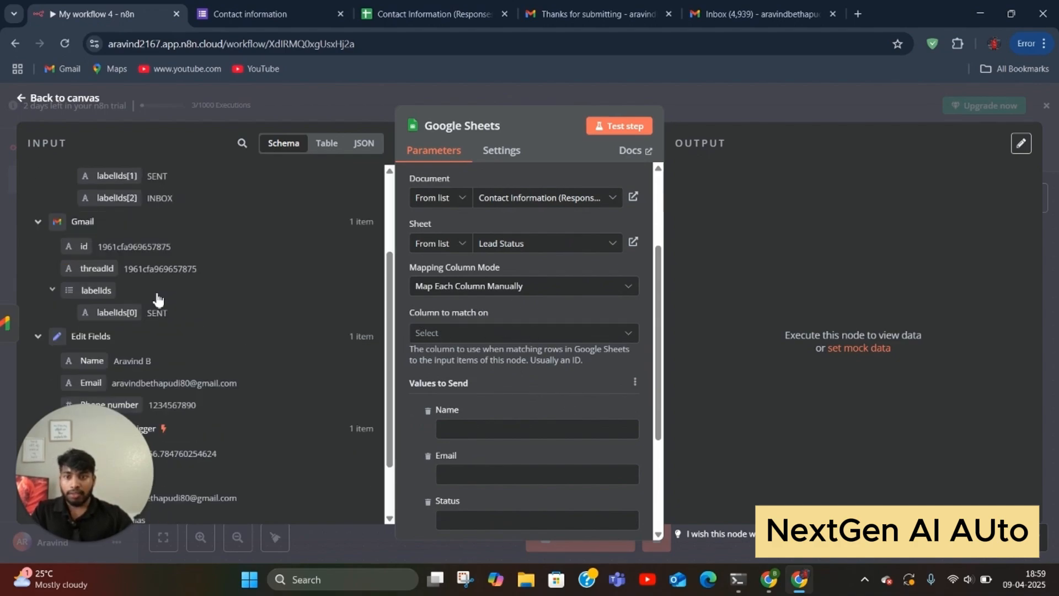
scroll(162, 299, down, 1)
drag(91, 296, 461, 346)
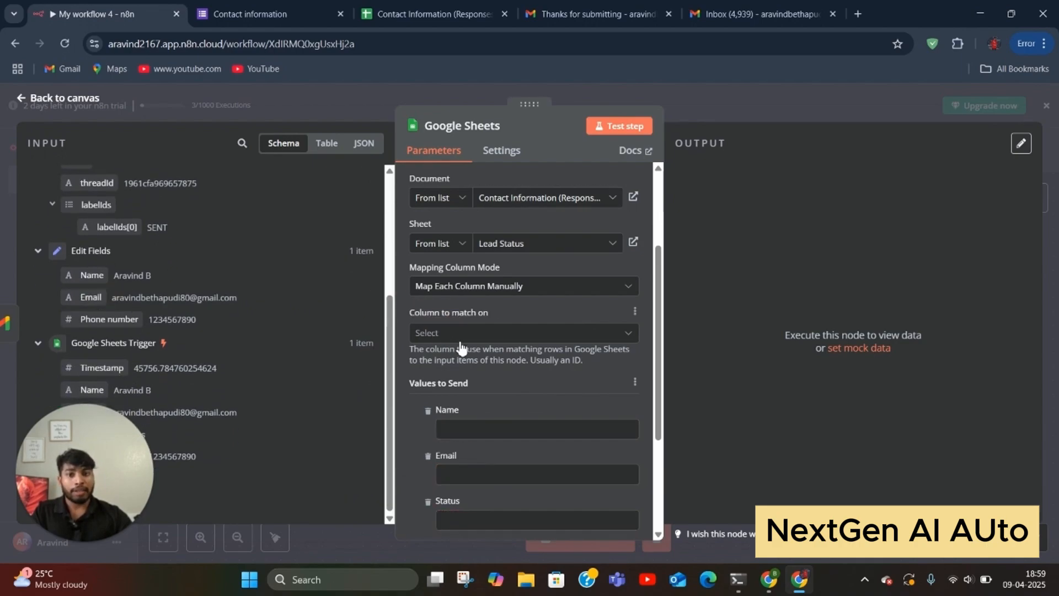
drag(93, 297, 461, 344)
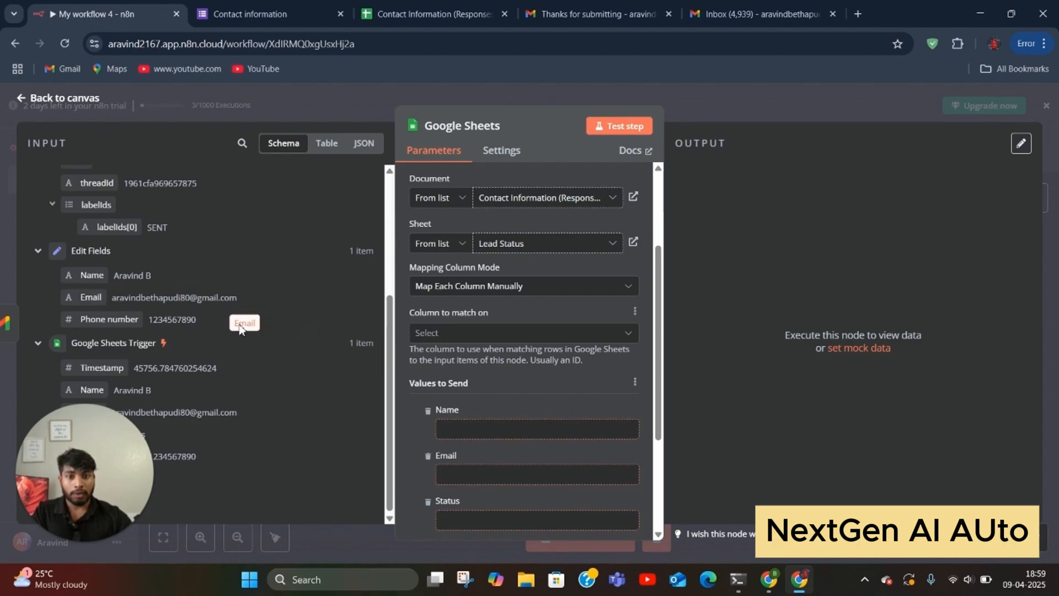
click(531, 334)
click(485, 392)
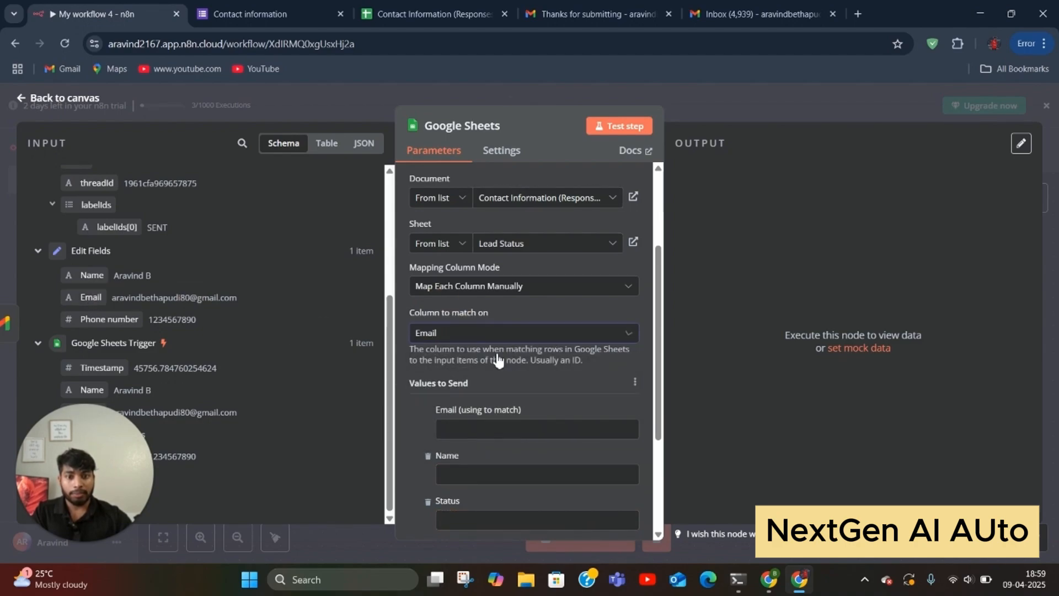
scroll(477, 333, down, 3)
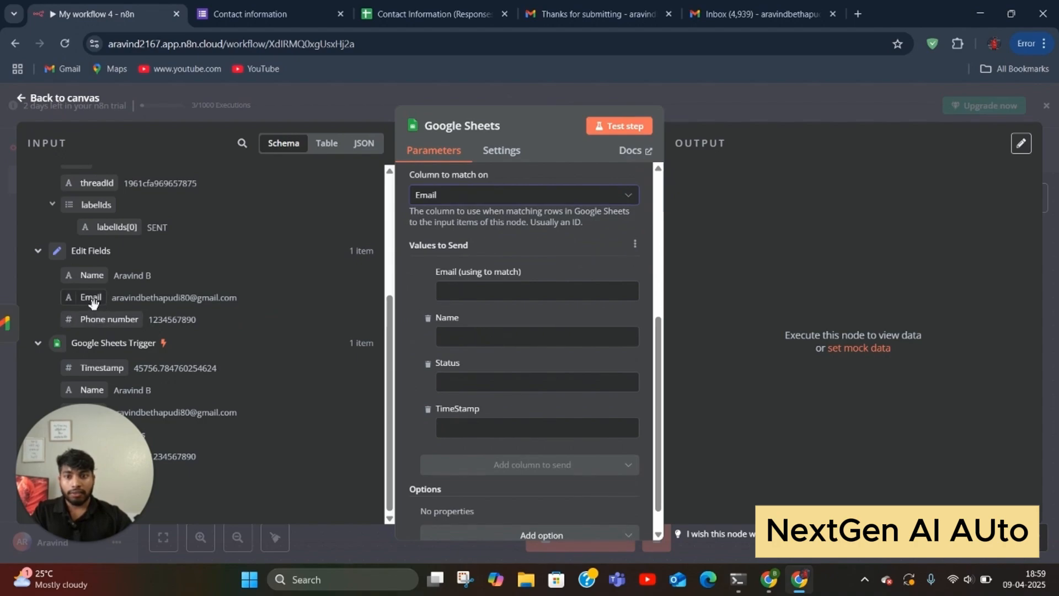
Step: Map Email and Name from Edit Fields and TimeStamp from the trigger's Timestamp
drag(91, 296, 517, 287)
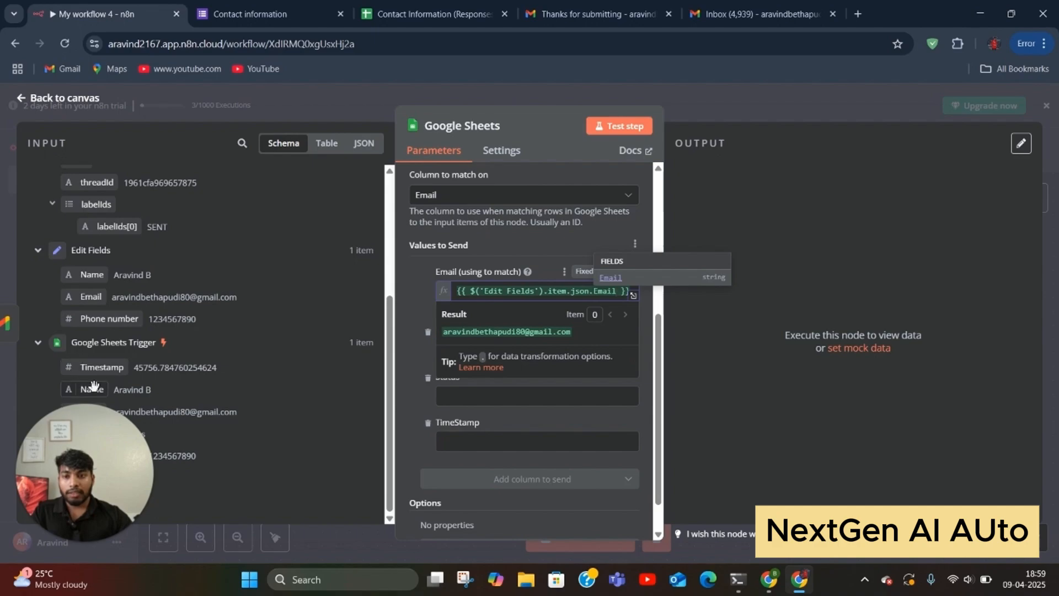
drag(99, 369, 495, 451)
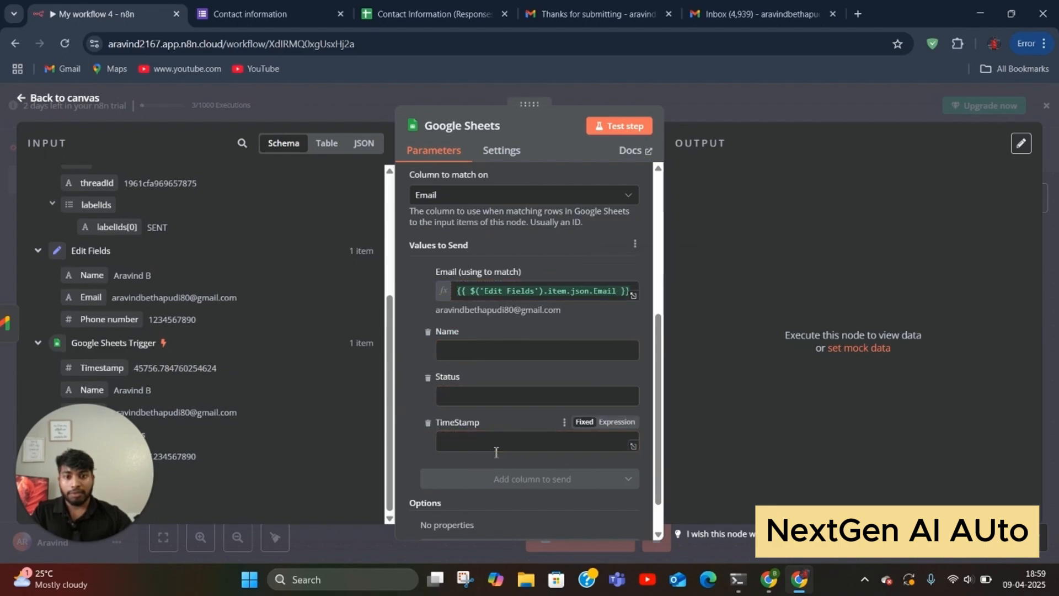
drag(94, 362, 463, 441)
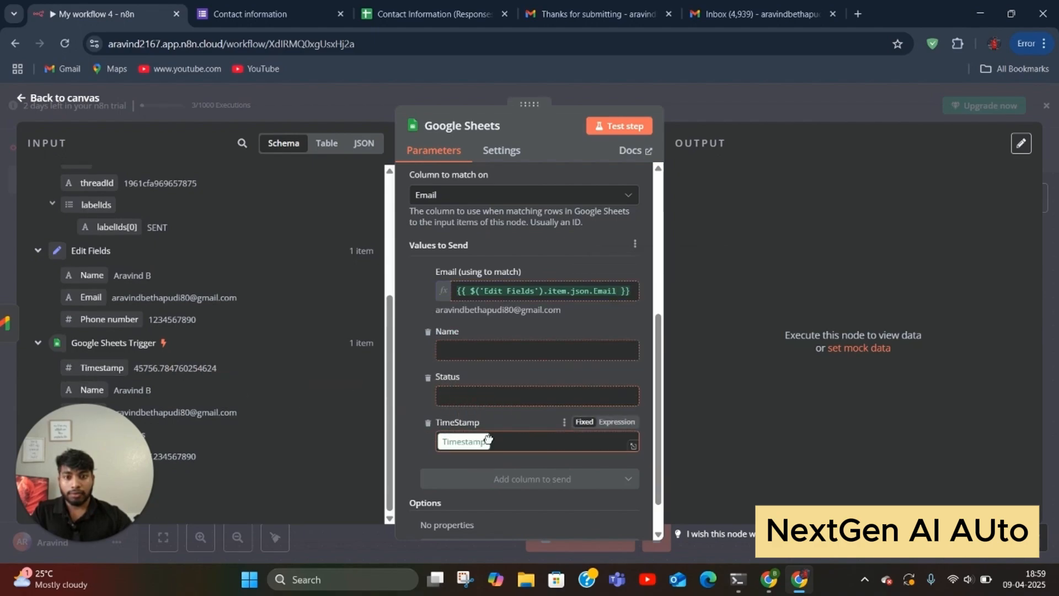
drag(92, 390, 451, 350)
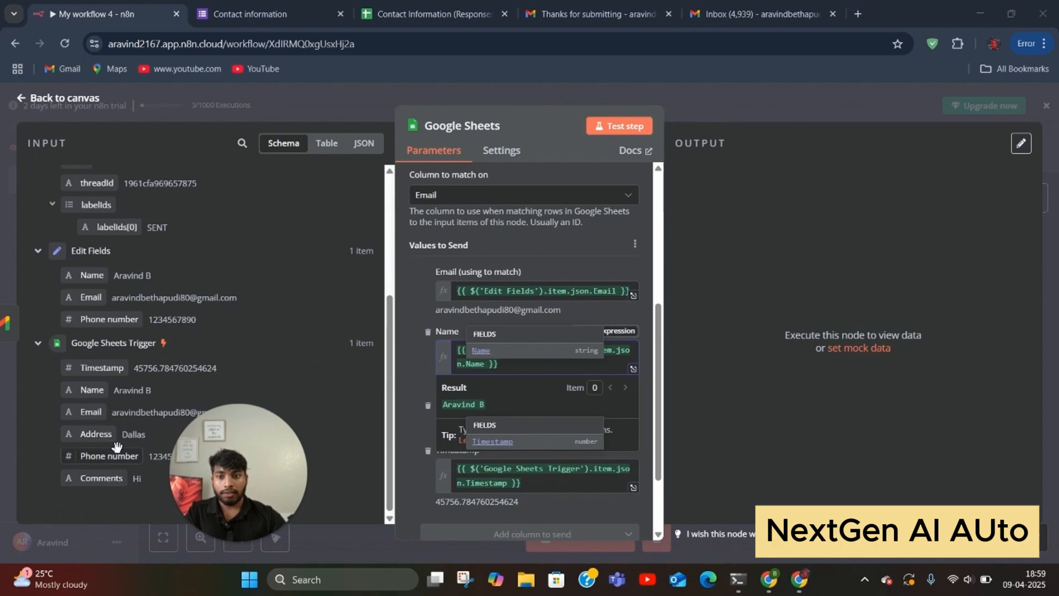
scroll(142, 390, up, 1)
scroll(142, 390, up, 4)
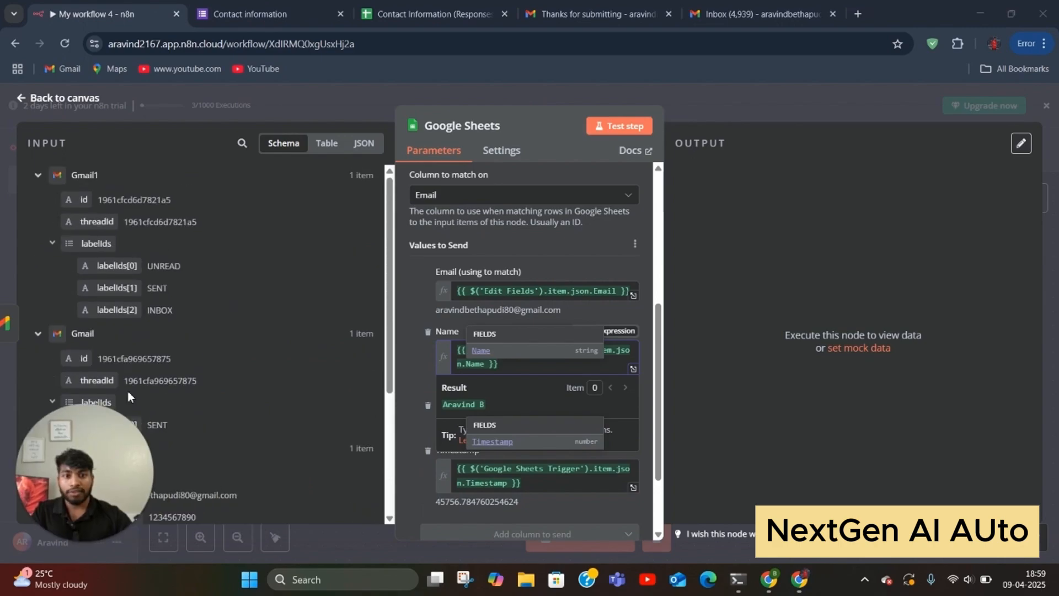
Step: In Edit Fields, add a Status field with value New and test the step
click(321, 91)
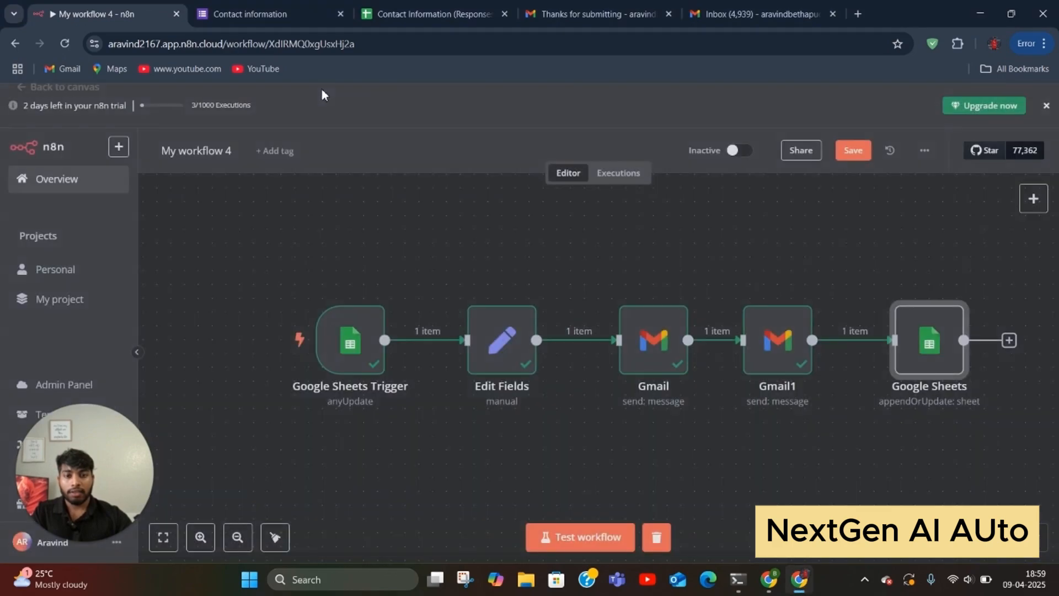
click(499, 355)
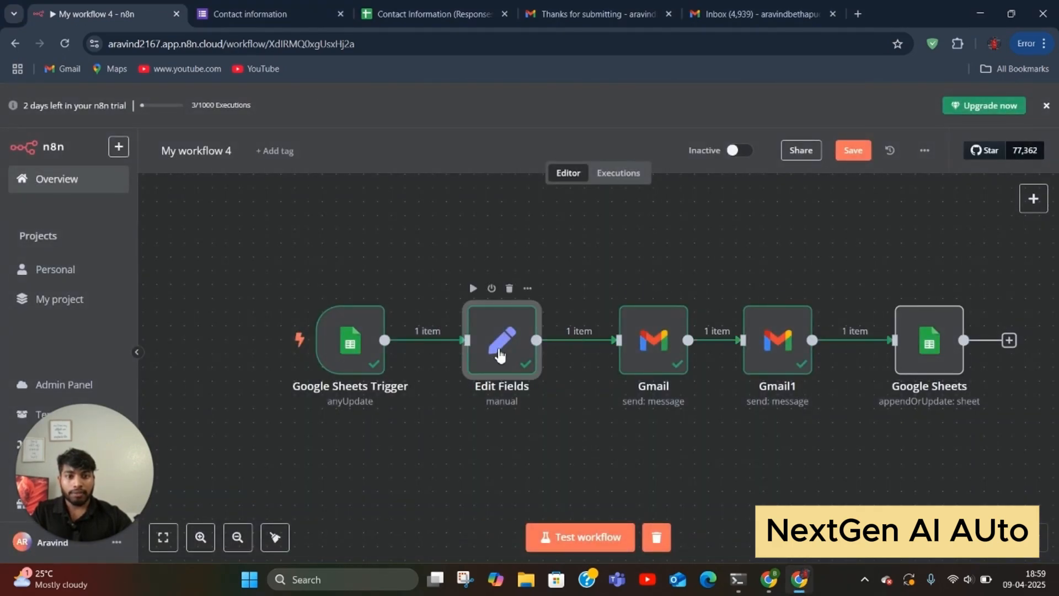
double_click(499, 354)
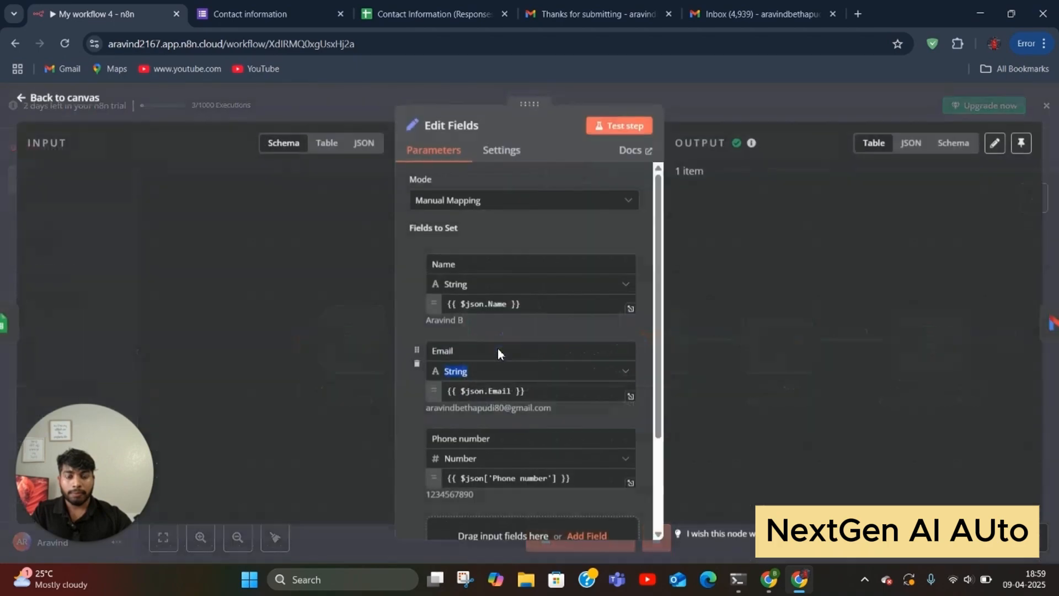
scroll(615, 409, down, 3)
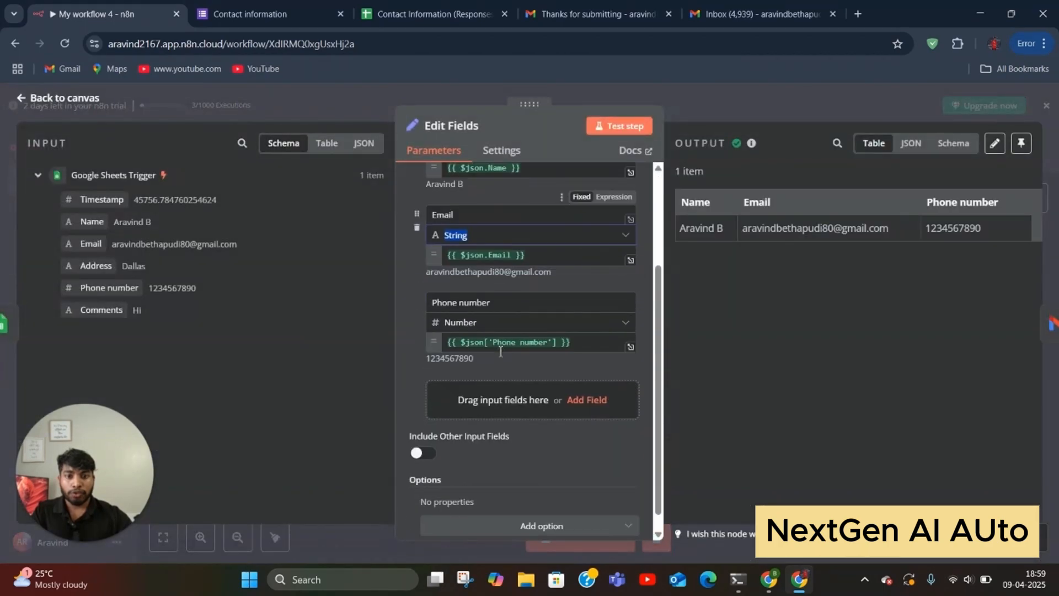
click(593, 399)
click(479, 385)
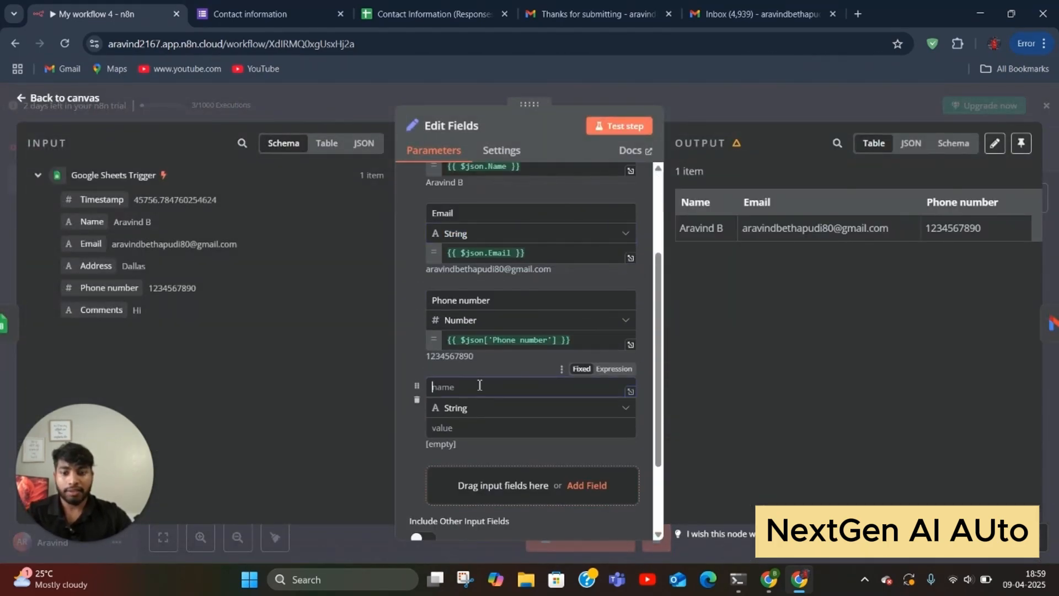
text(Status)
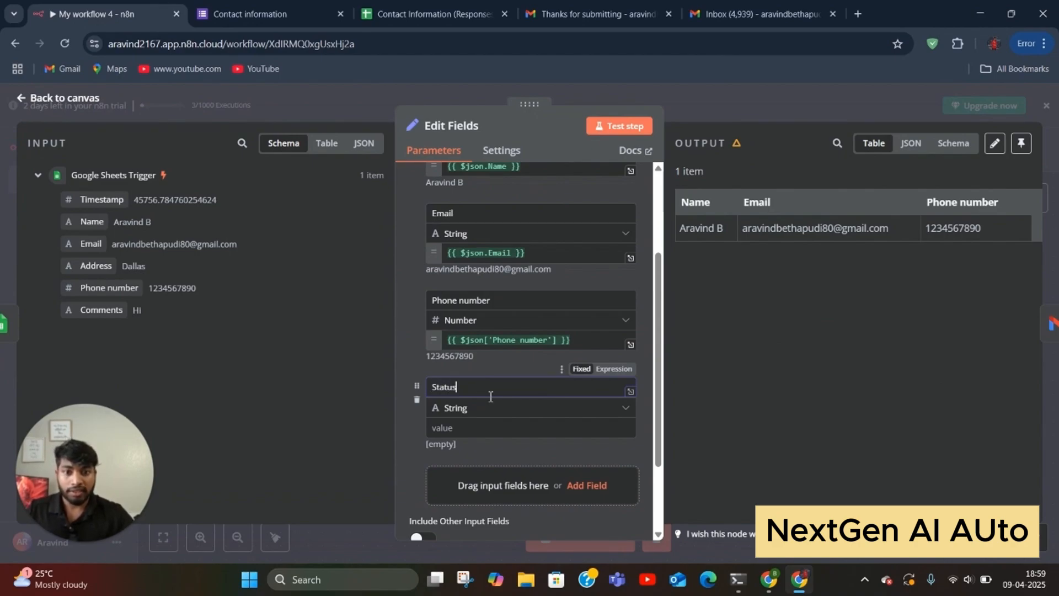
click(475, 430)
text(New)
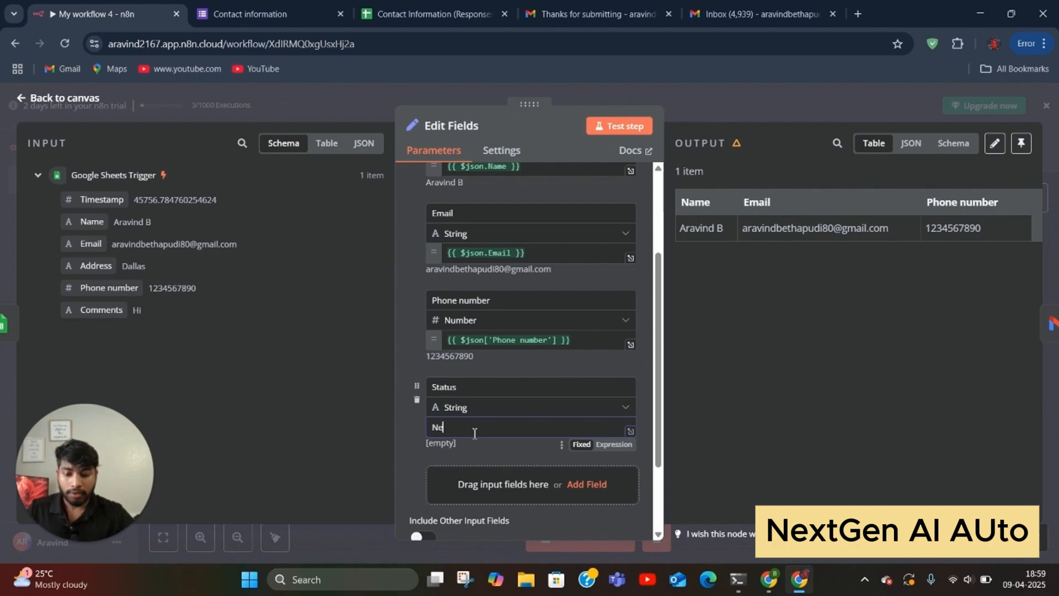
click(625, 119)
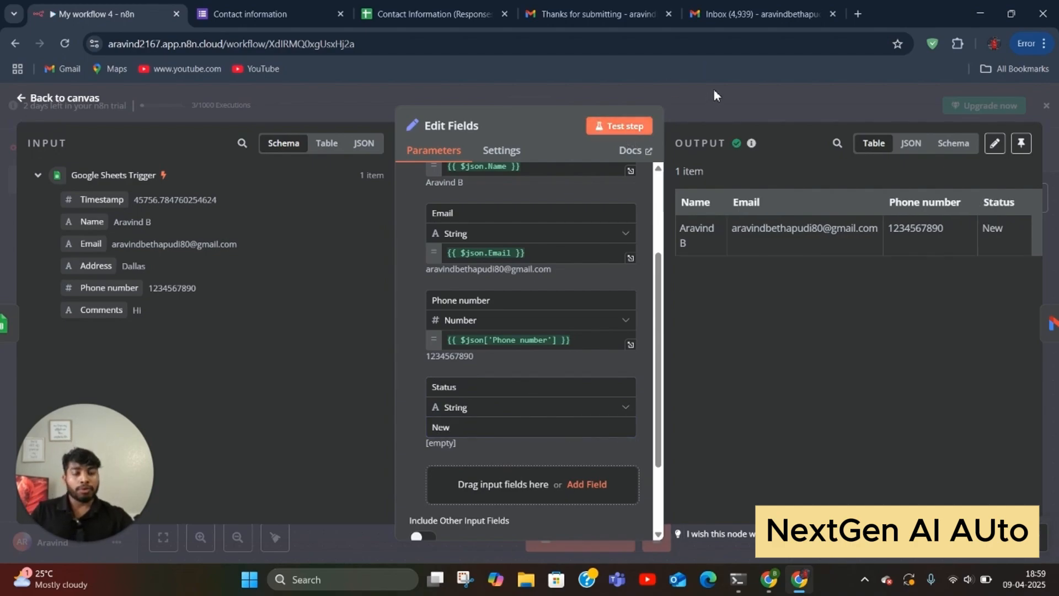
click(747, 98)
Step: Re-run the Gmail and Gmail1 test sends, then open the Google Sheets node's settings
click(640, 348)
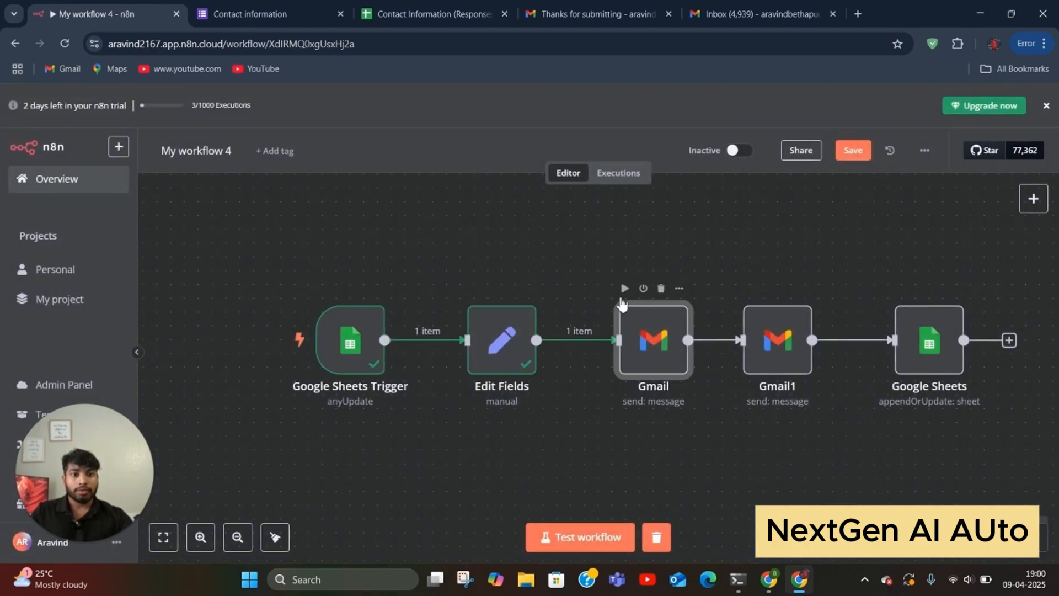
key(Return)
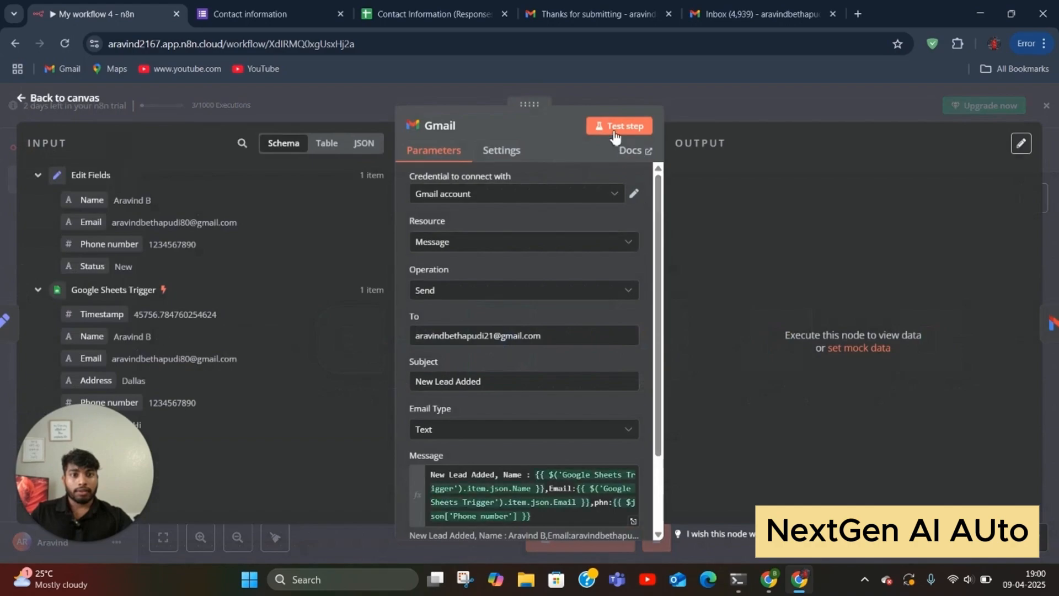
click(617, 128)
click(700, 96)
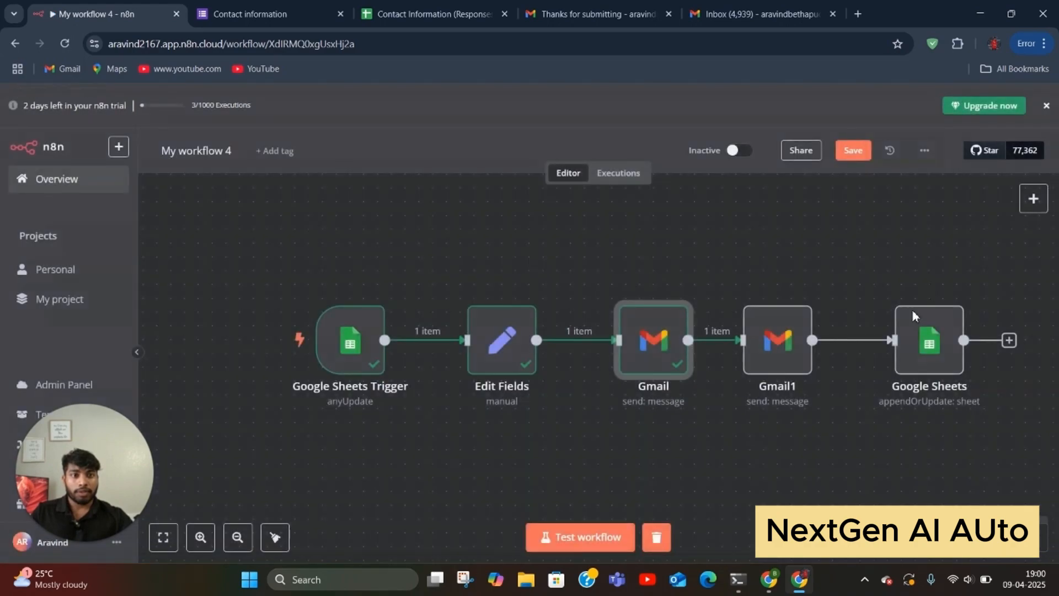
key(Return)
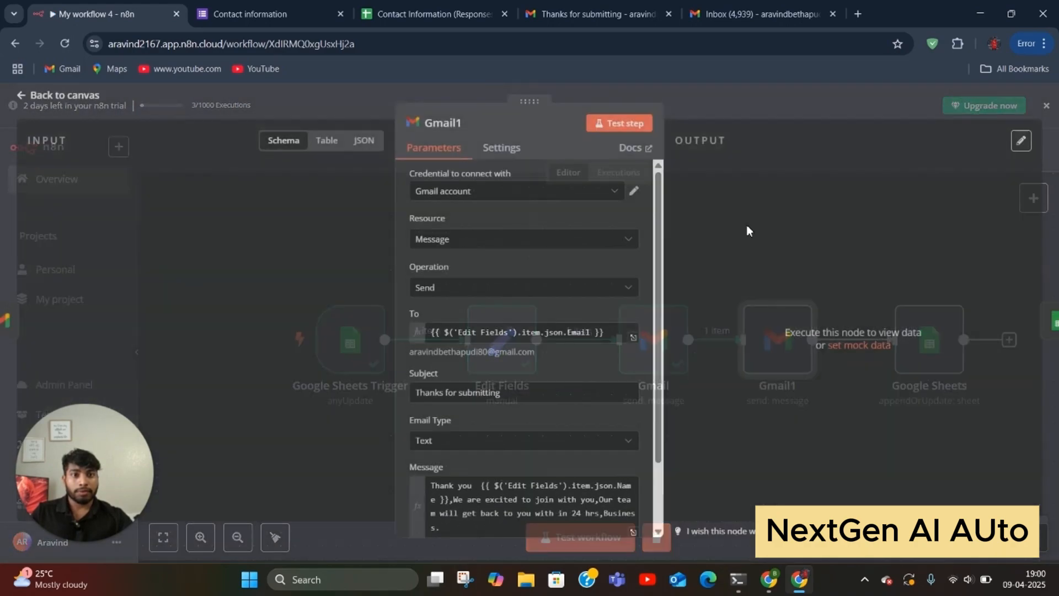
click(618, 126)
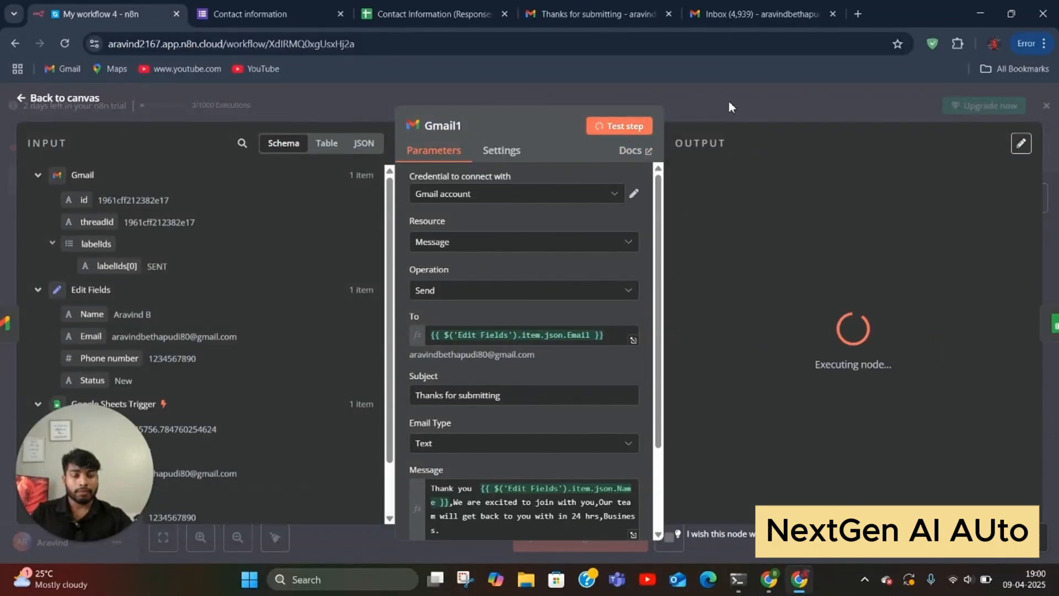
click(728, 100)
click(926, 359)
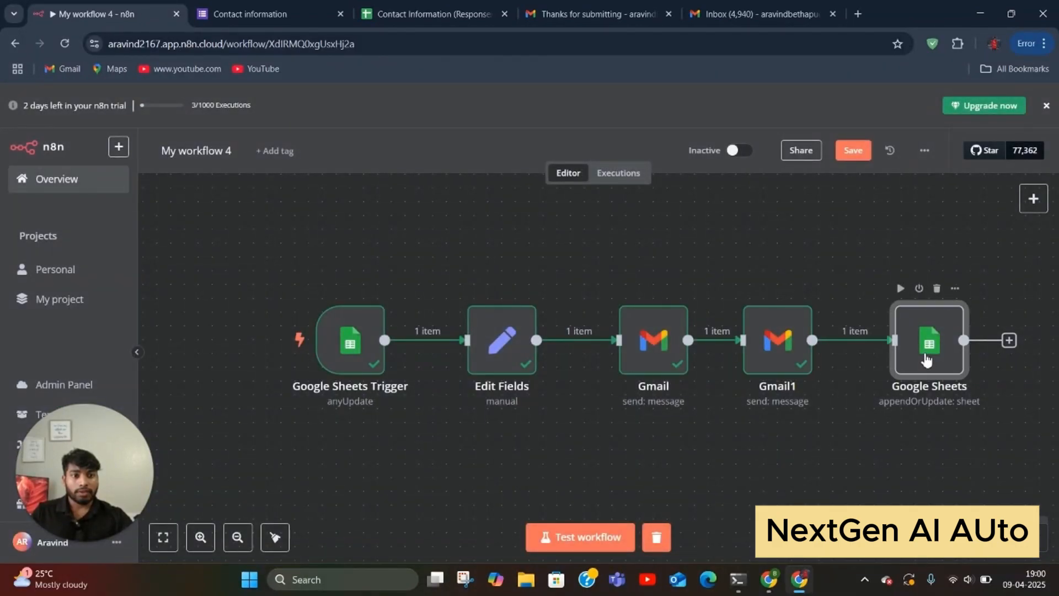
key(Return)
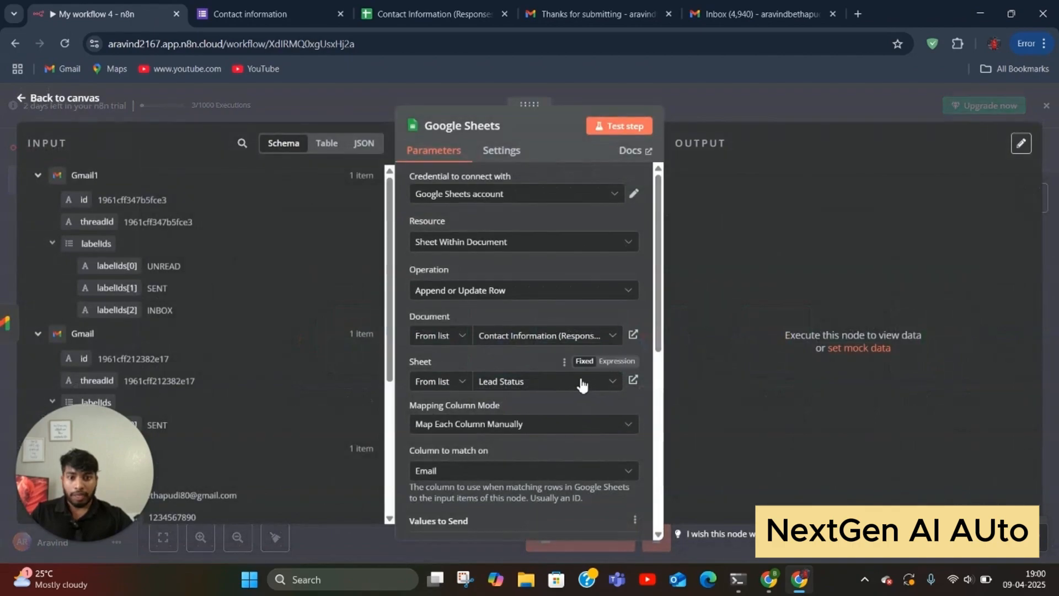
Step: Map the Sheets Status column to Edit Fields Status and test, writing one row
scroll(578, 381, down, 4)
scroll(578, 381, down, 2)
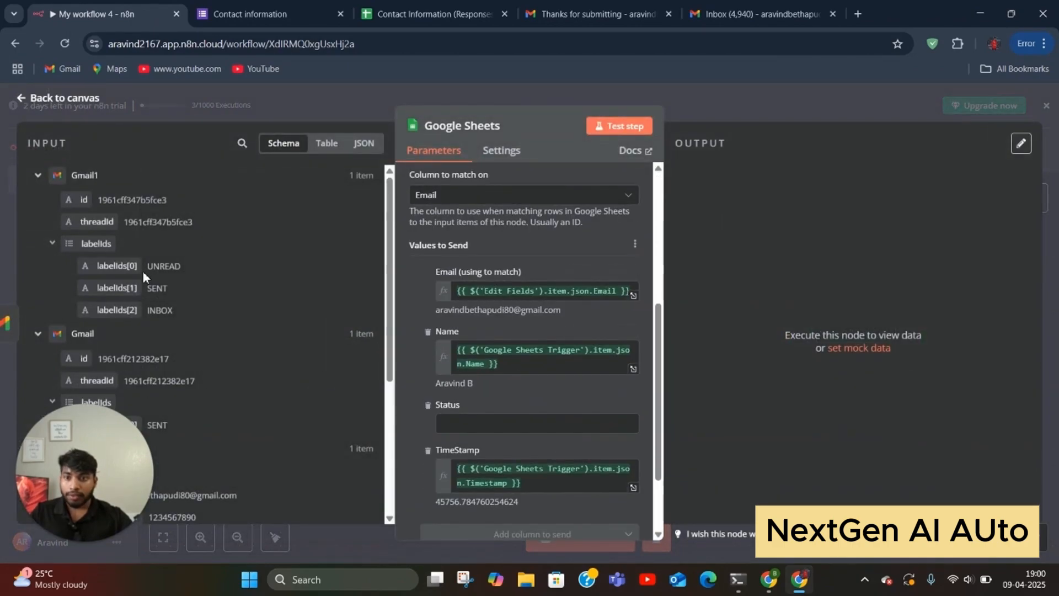
scroll(207, 343, down, 1)
scroll(208, 343, down, 3)
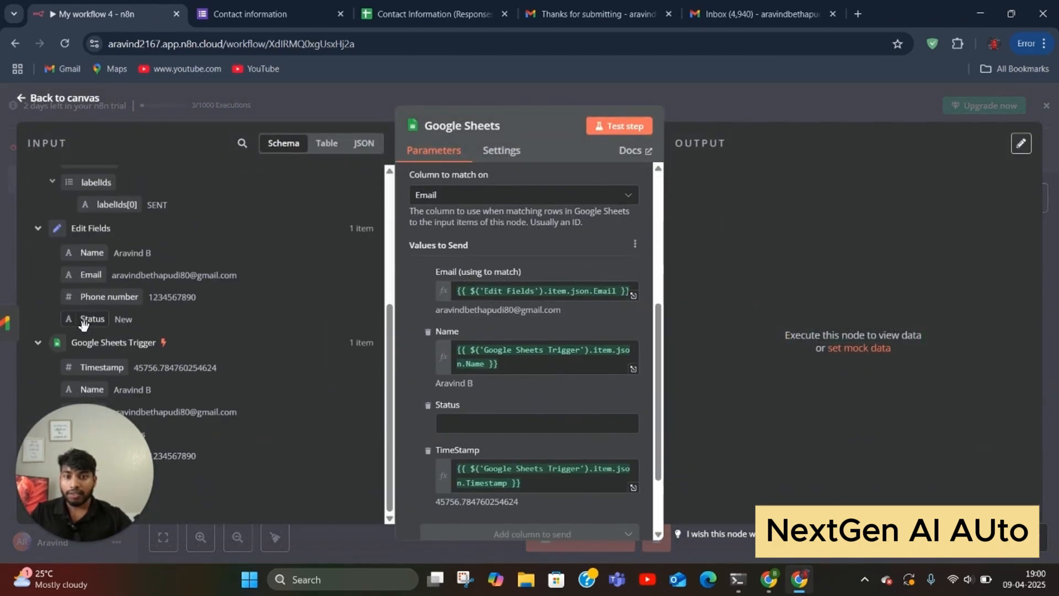
drag(82, 322, 583, 420)
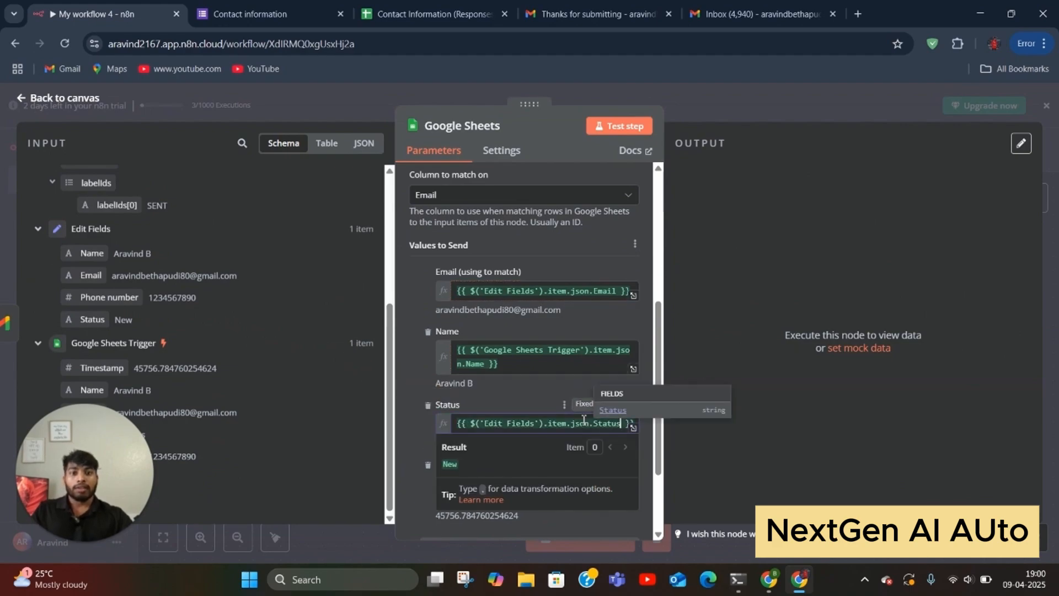
click(502, 411)
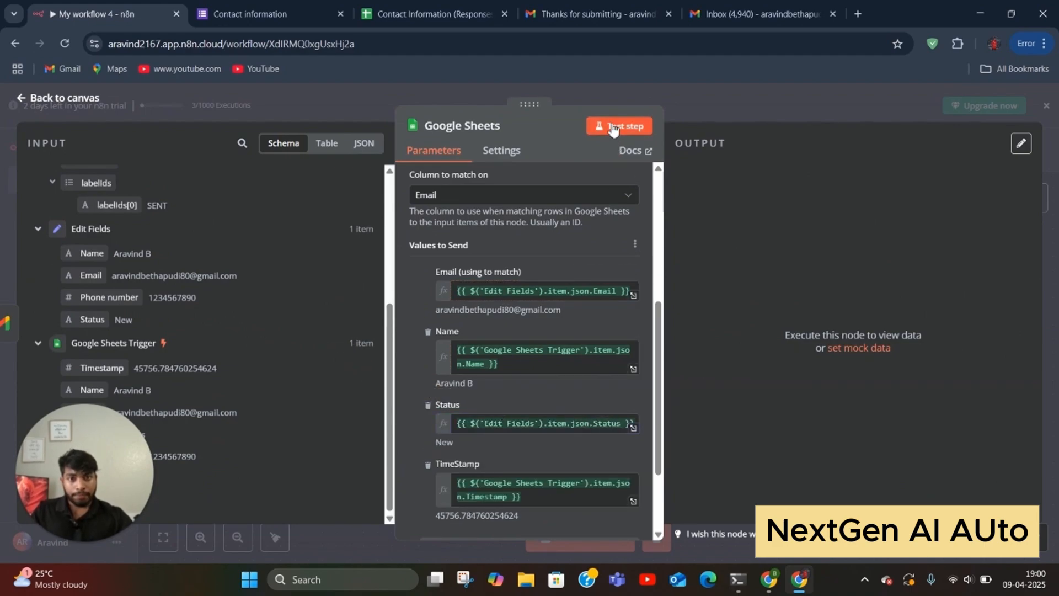
click(613, 128)
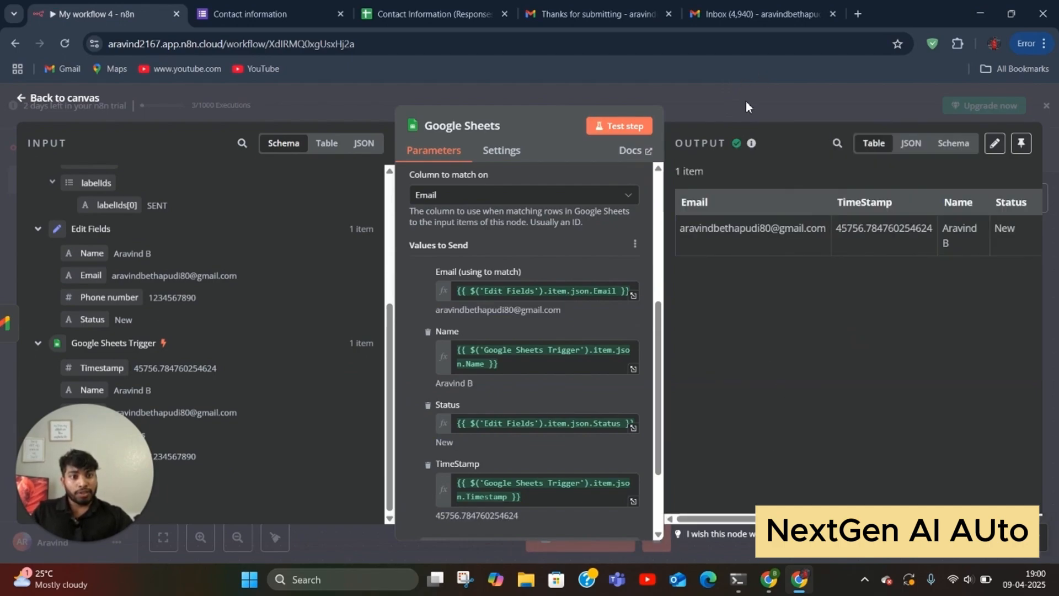
click(751, 114)
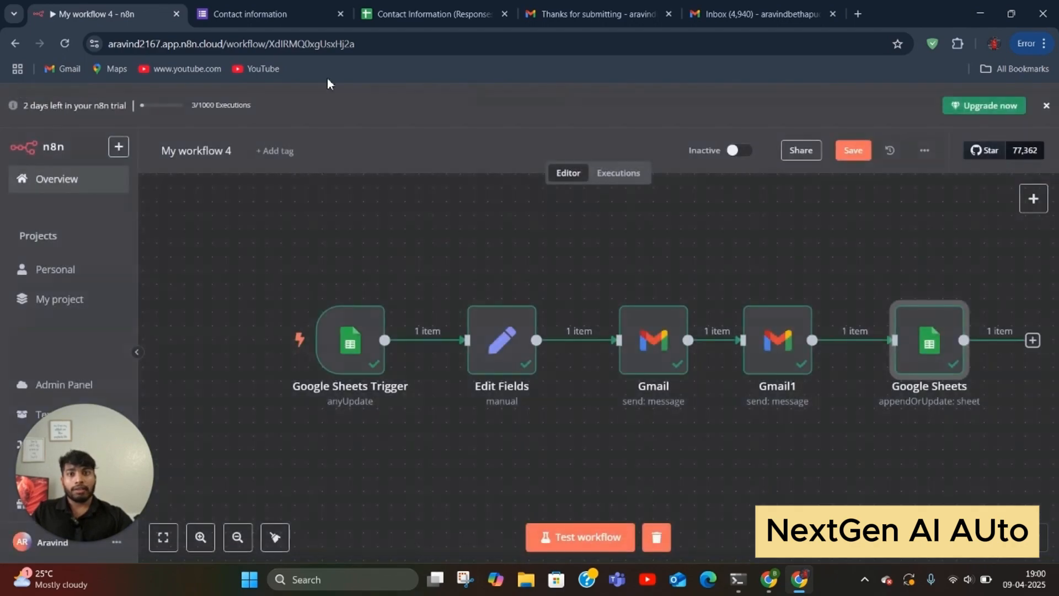
click(399, 17)
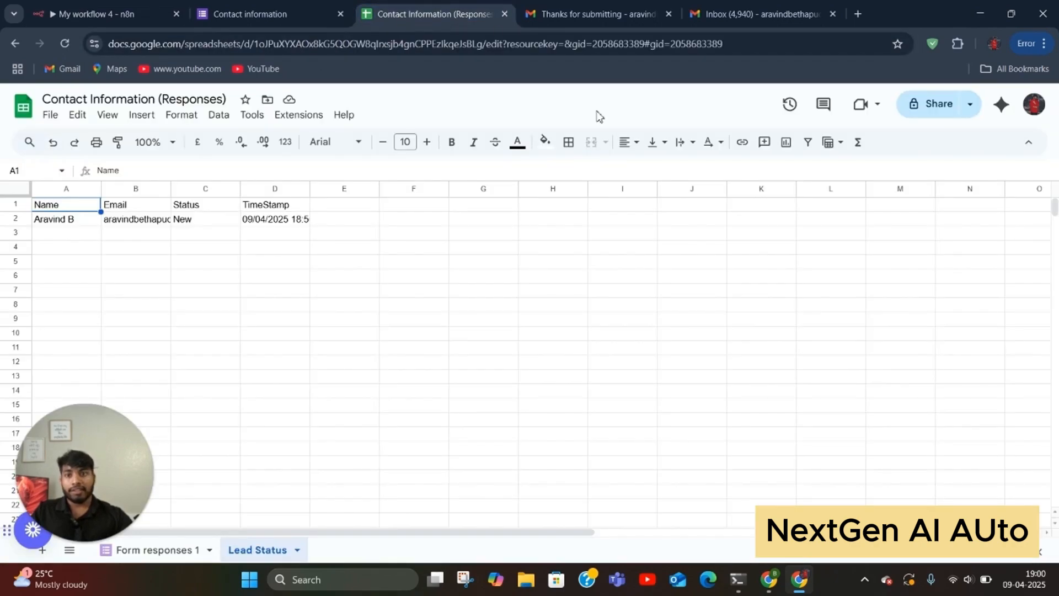
click(61, 45)
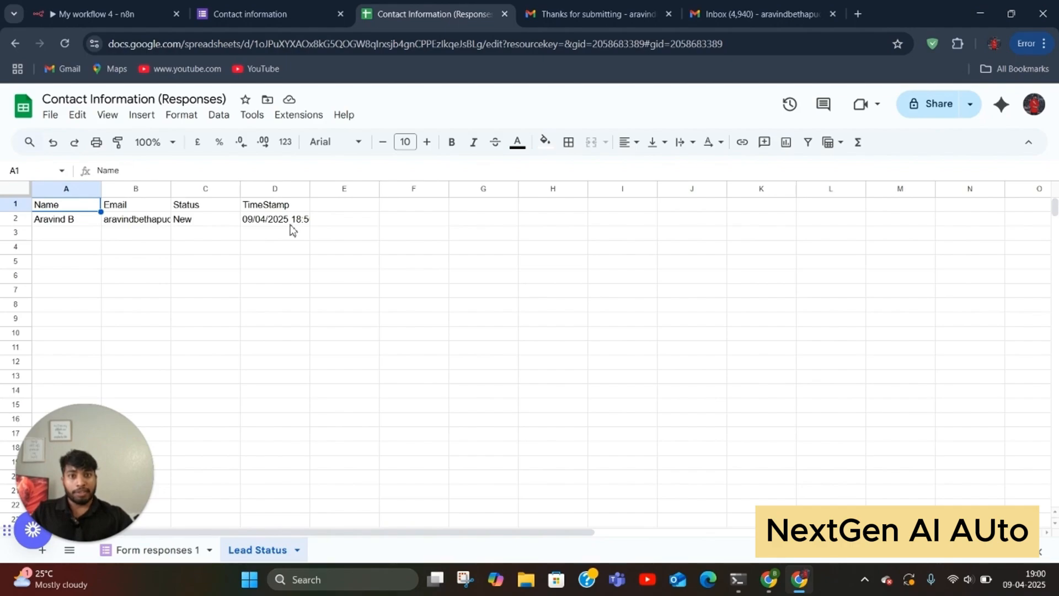
click(260, 21)
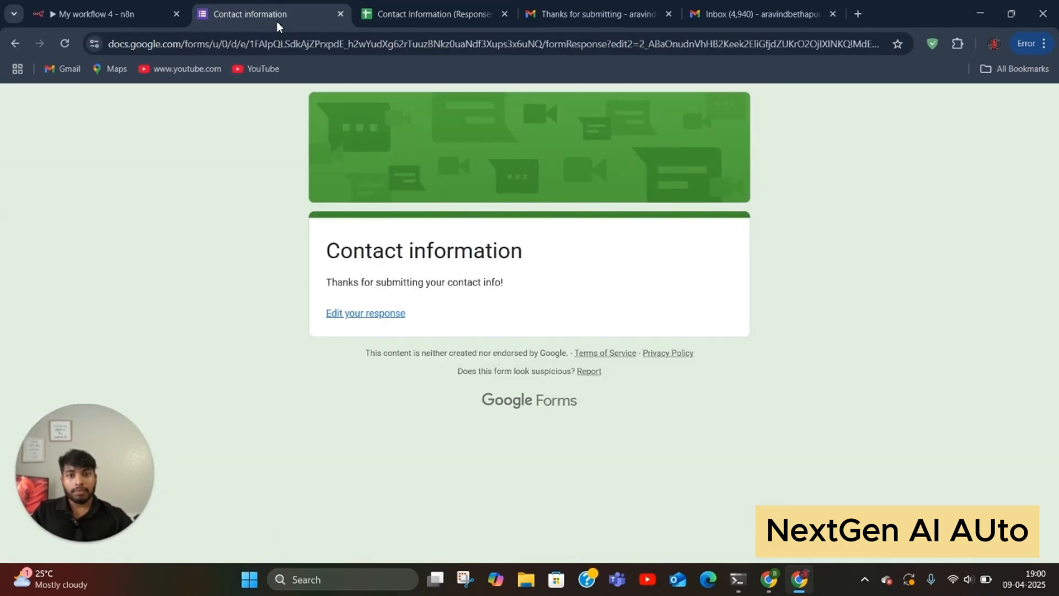
click(395, 15)
Step: Nudge Google Sheets left and add a Gmail 'Send a message' node after it
click(115, 15)
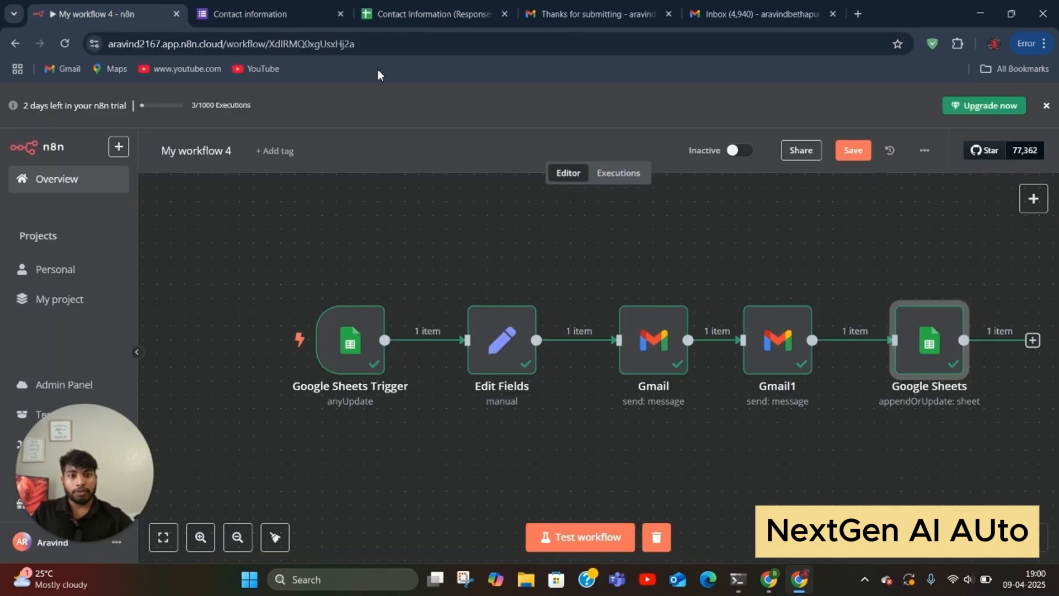
drag(925, 361, 883, 359)
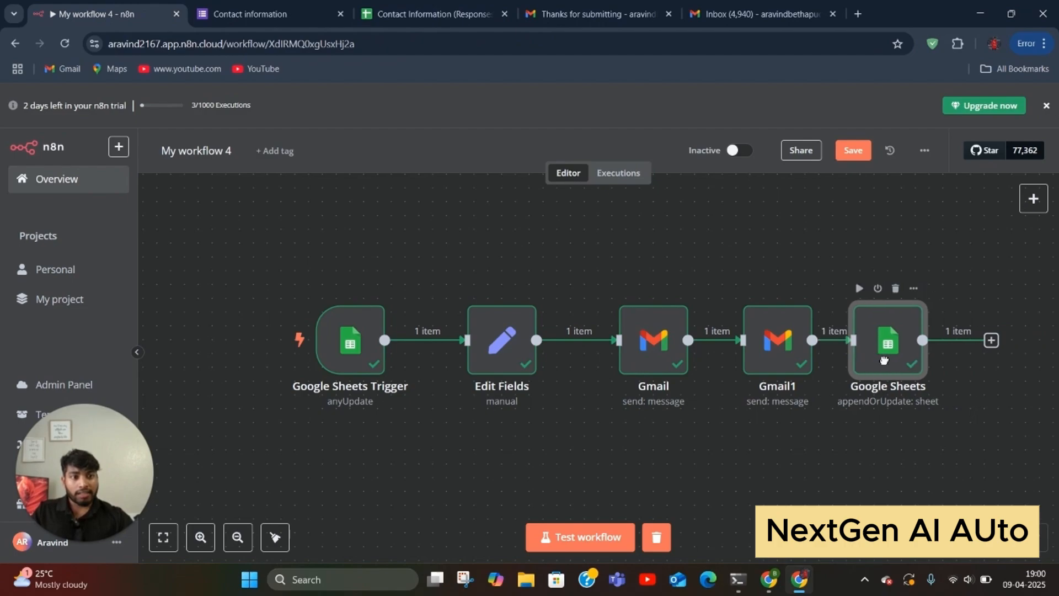
click(991, 340)
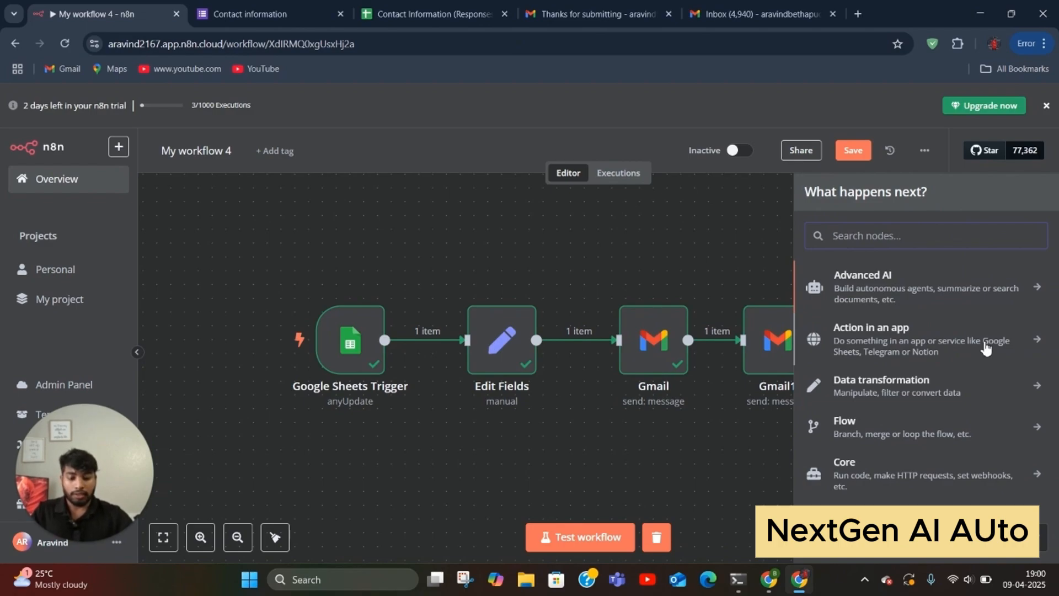
text(gmail)
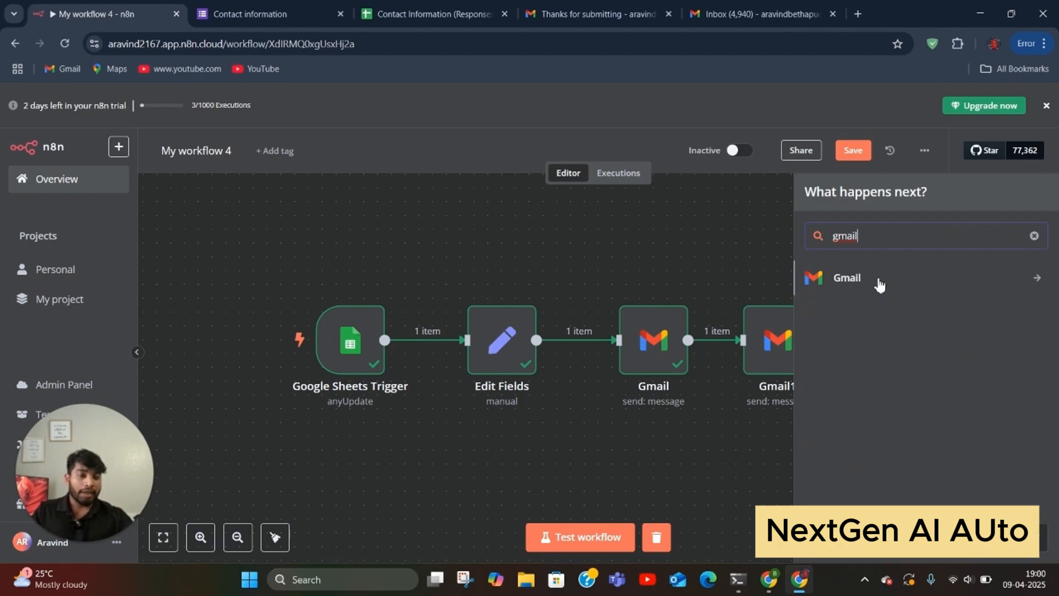
click(879, 285)
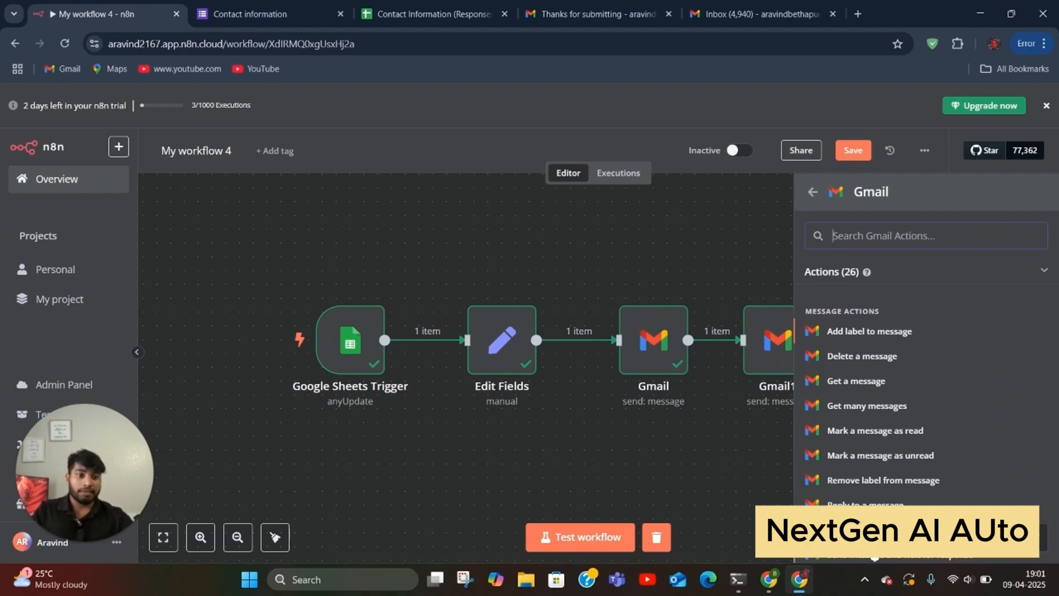
click(862, 529)
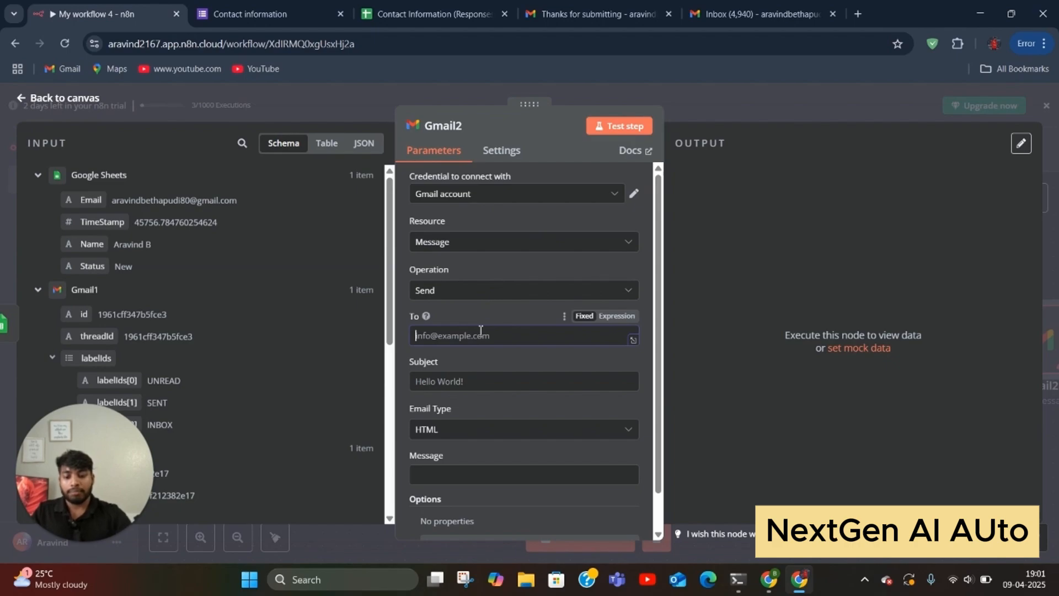
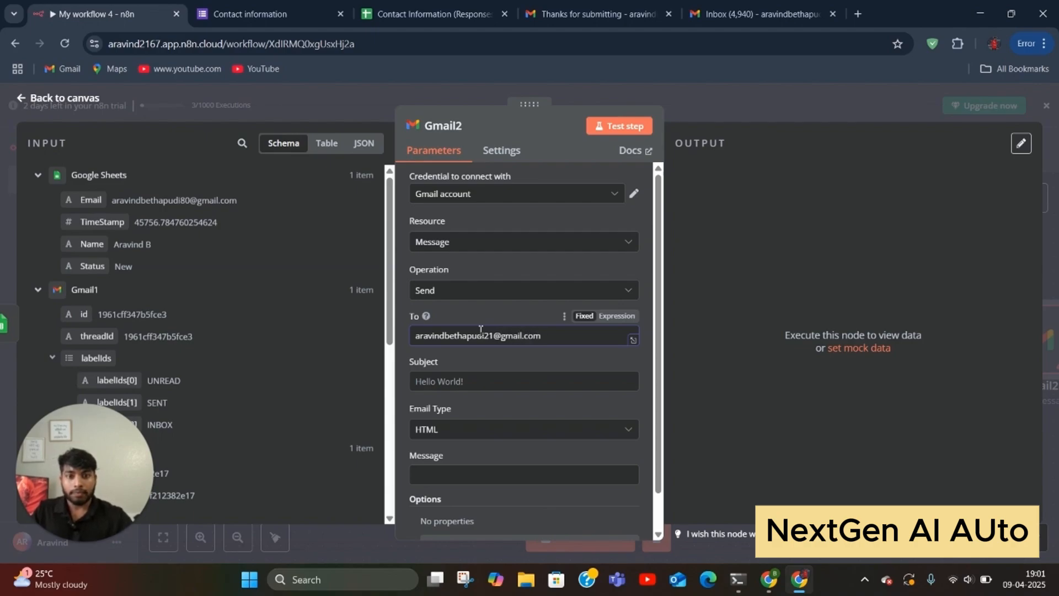
Step: Enter the recipient's address, subject 'Follow up Reminder', and Text email type, then begin the message
click(494, 382)
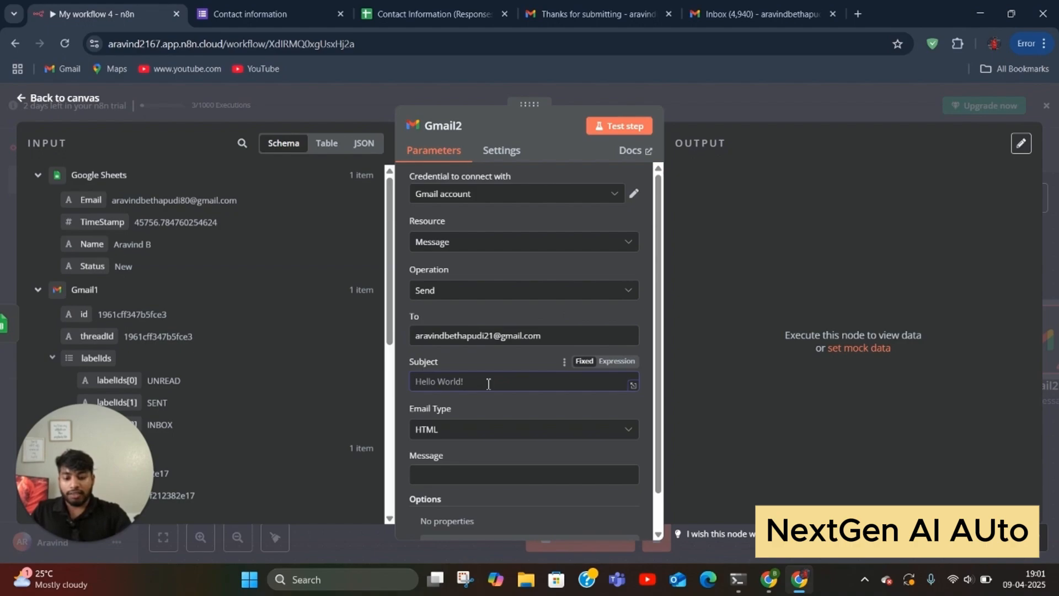
text(Follow up Reminder)
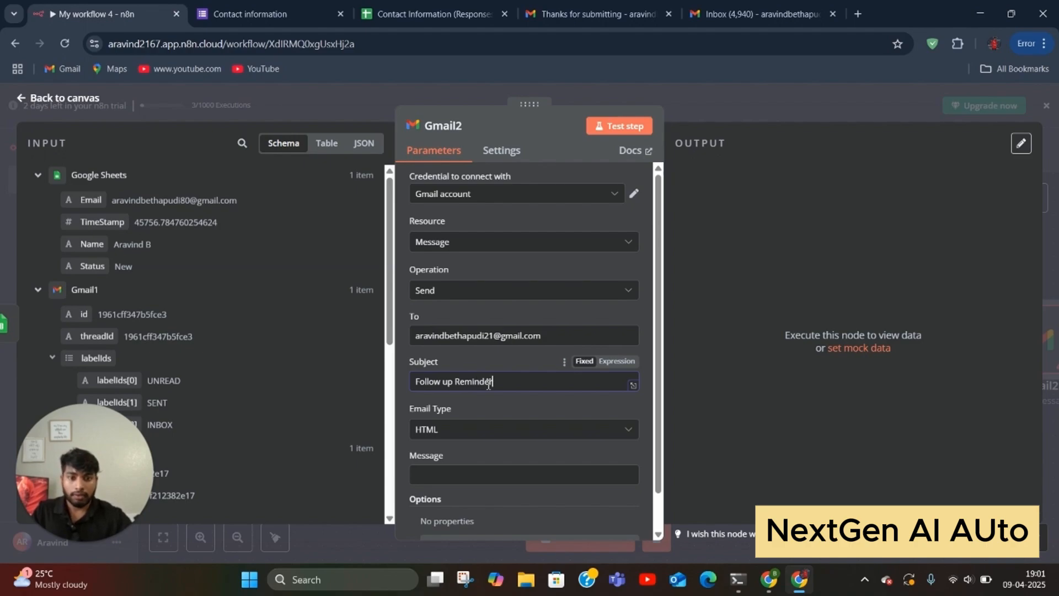
click(500, 431)
click(485, 467)
scroll(481, 473, down, 1)
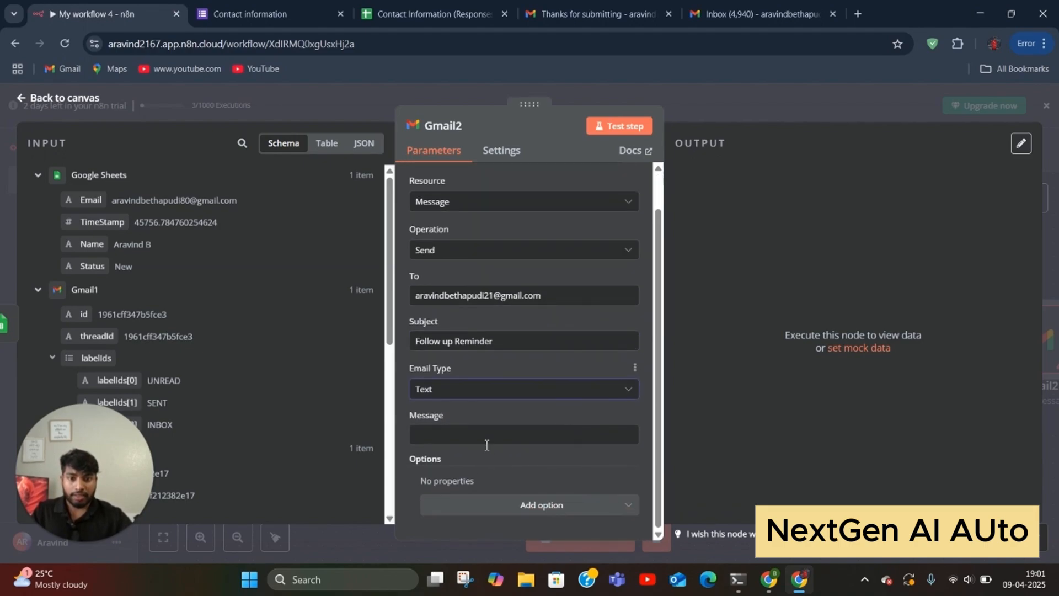
click(486, 435)
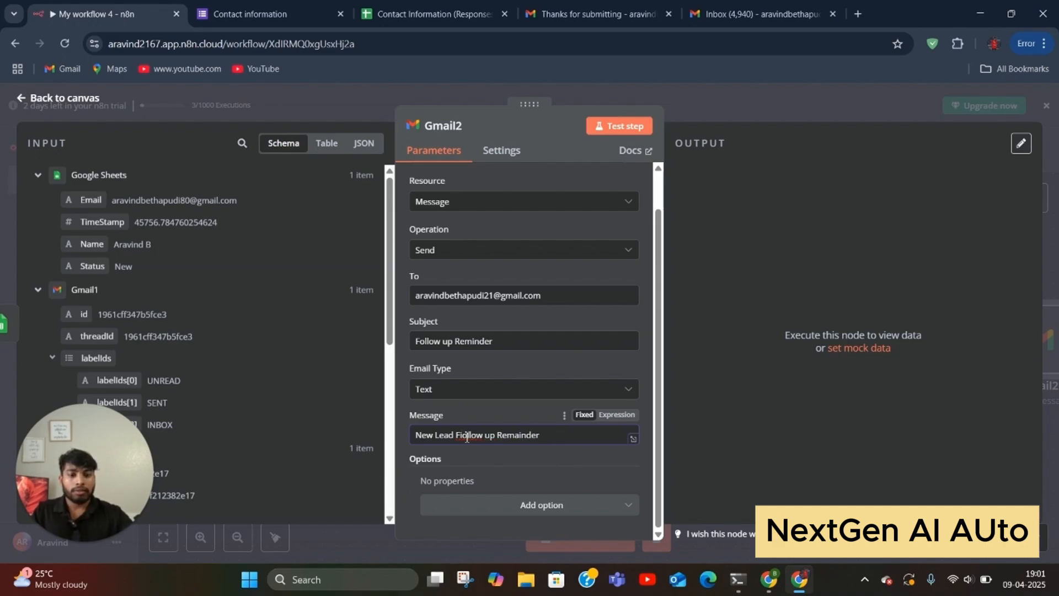
Step: Fix the 'Fiollow' typo and insert the lead's Name and Email fields into the message
click(463, 436)
key(BackSpace)
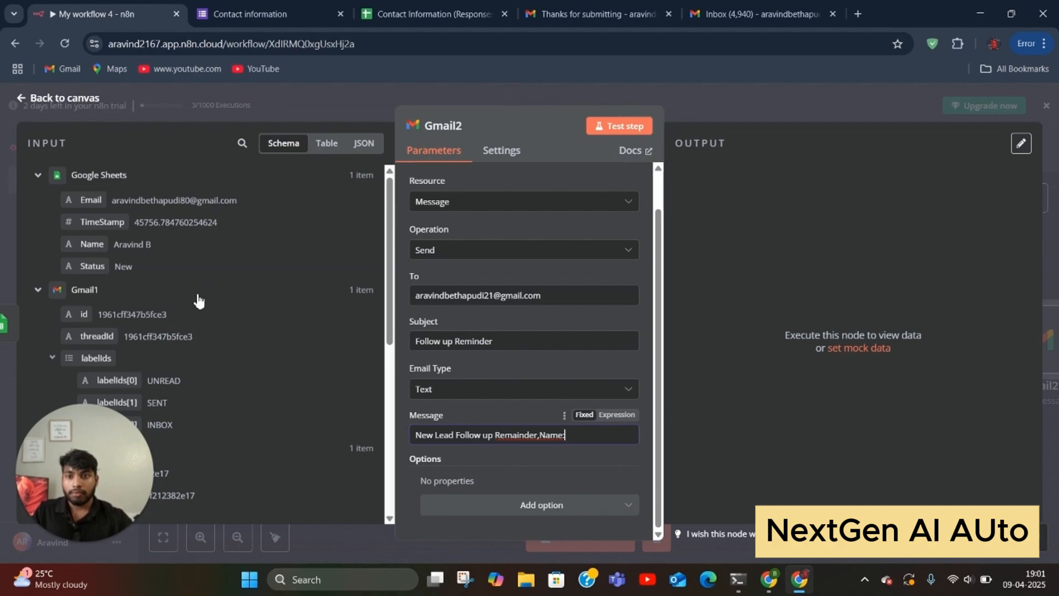
scroll(186, 287, down, 1)
drag(90, 175, 590, 434)
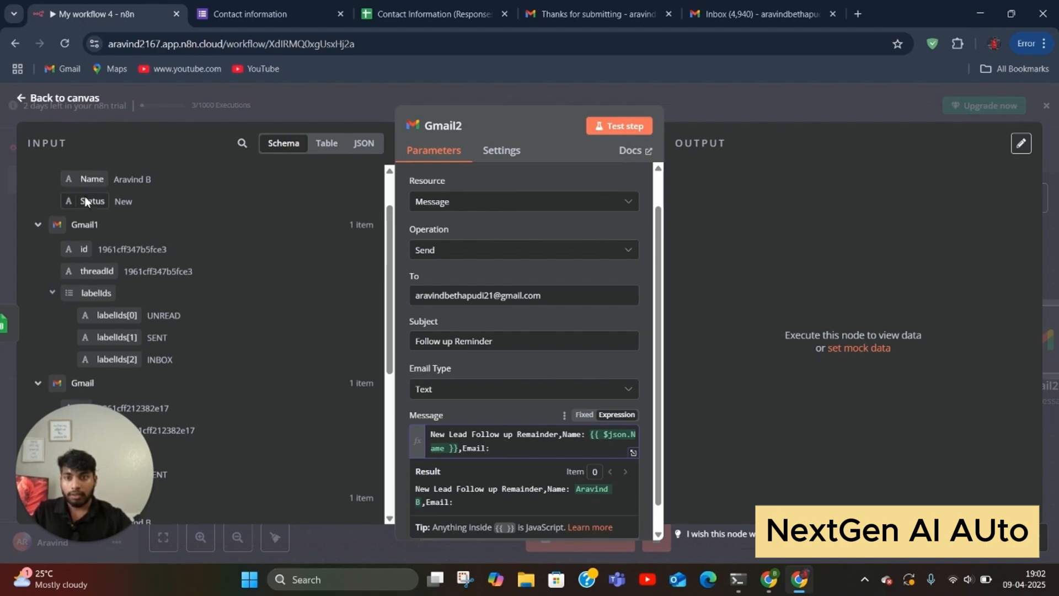
scroll(82, 217, up, 2)
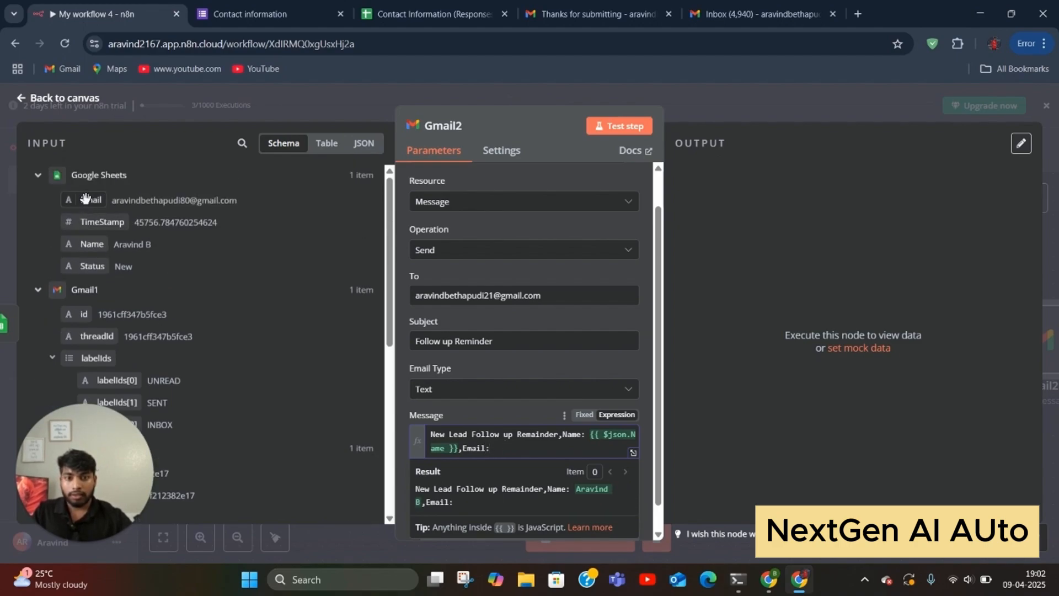
drag(85, 197, 530, 450)
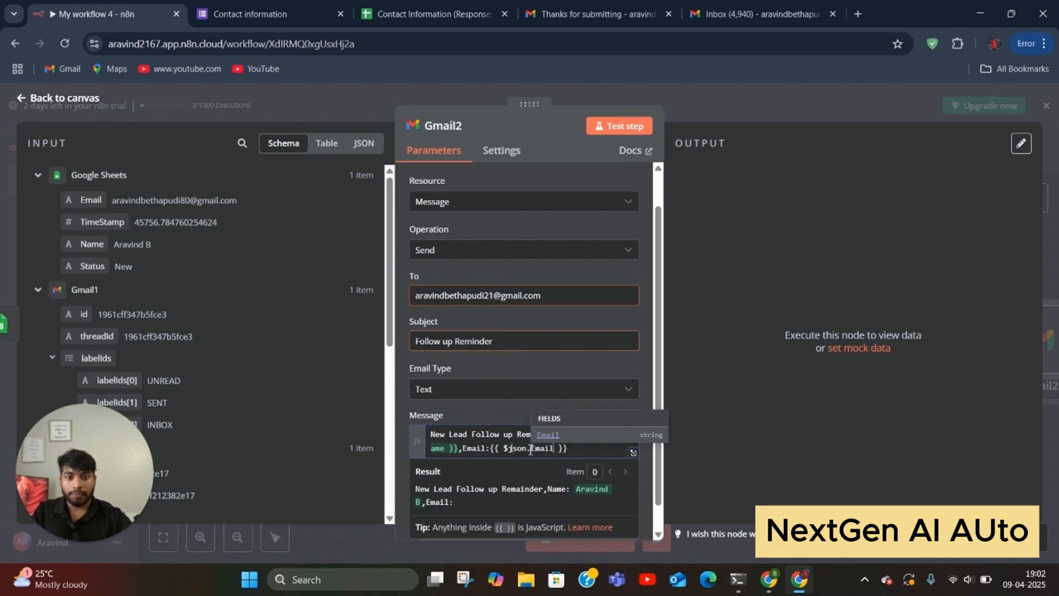
click(598, 452)
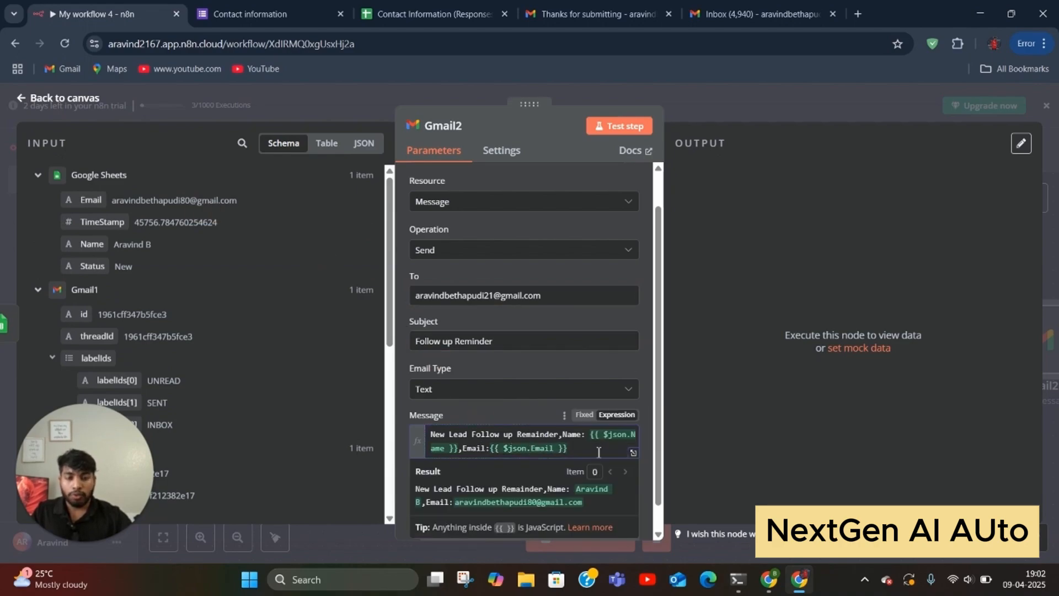
click(401, 428)
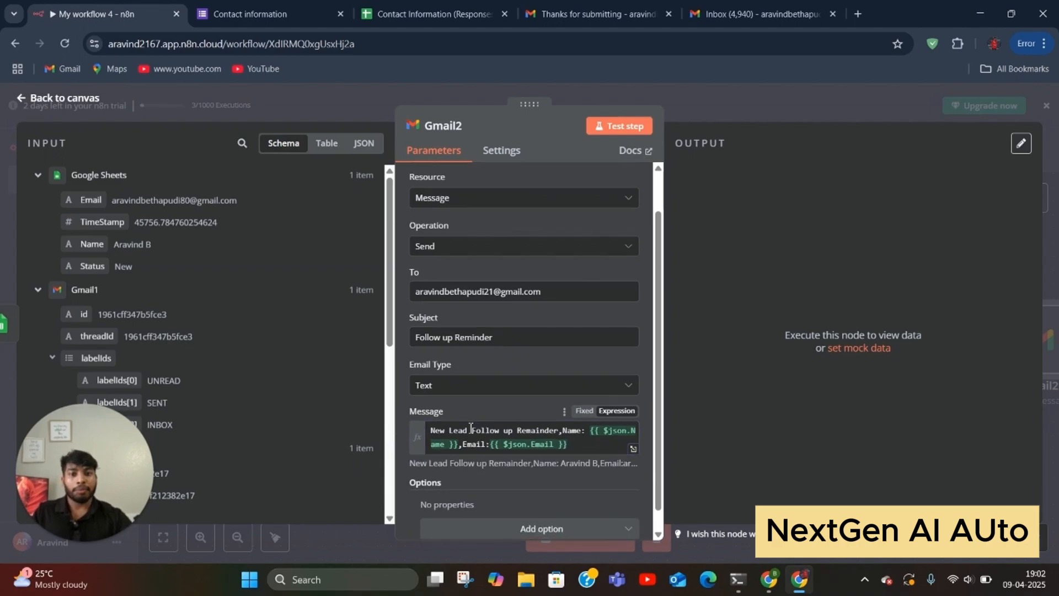
Step: Test the Gmail2 follow-up reminder step and return to the canvas
scroll(481, 428, down, 1)
scroll(481, 427, up, 1)
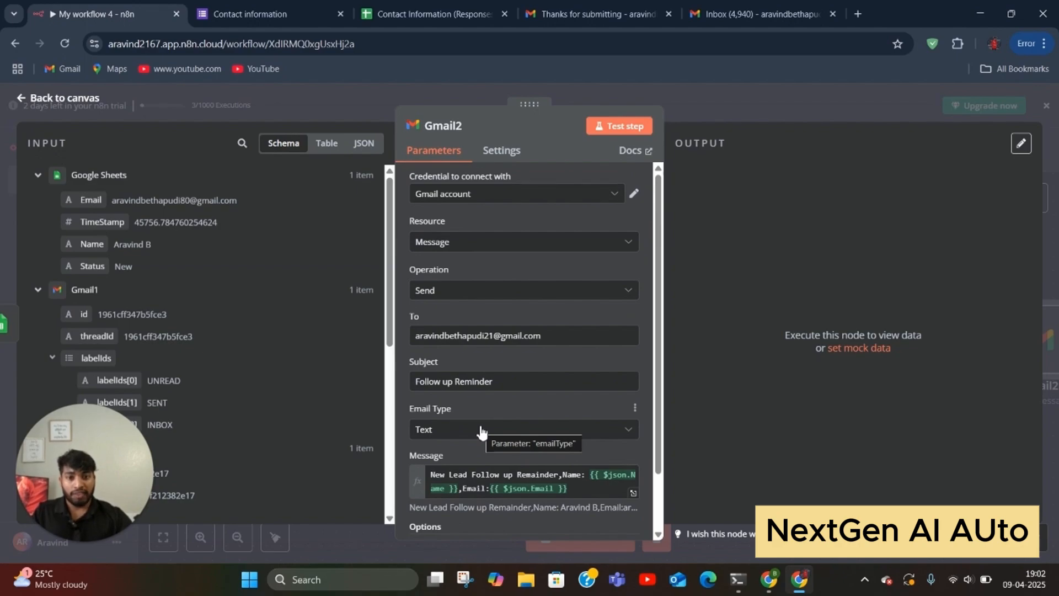
click(610, 126)
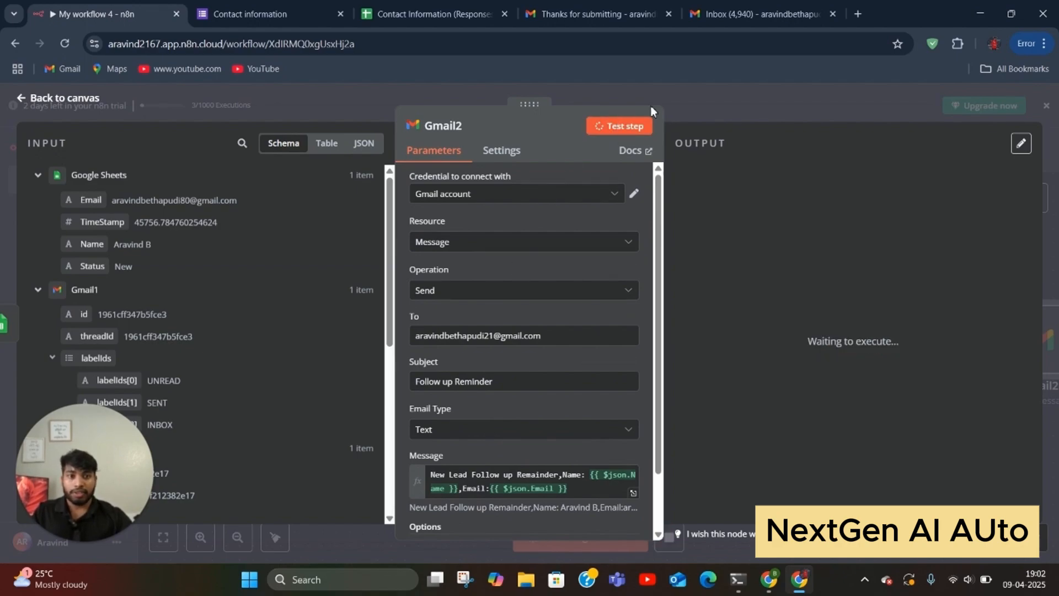
click(721, 107)
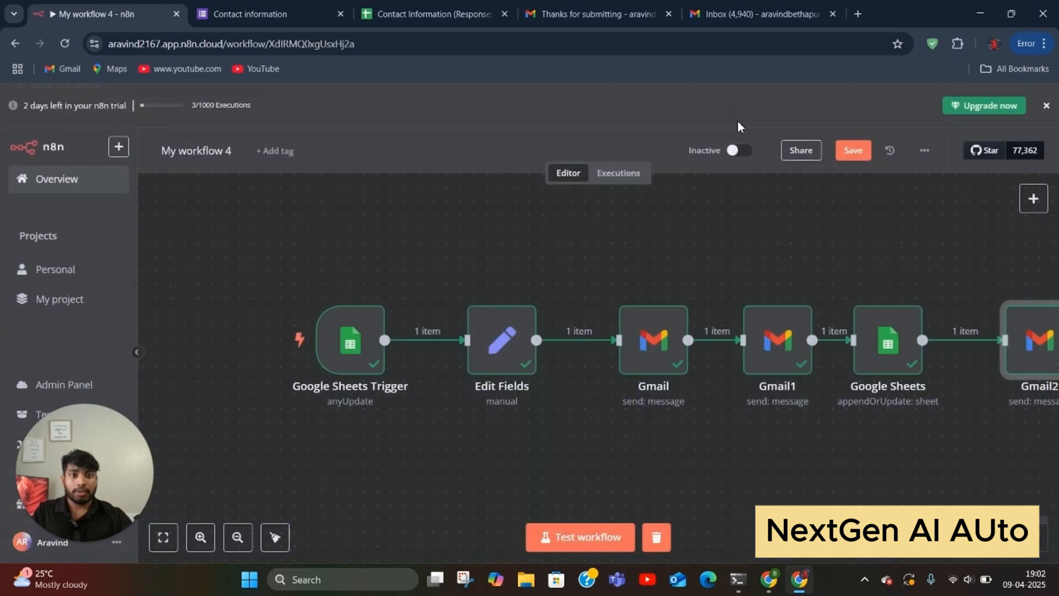
Step: Reload Gmail, check the Follow up Reminder email's name and email, then return to n8n
click(761, 14)
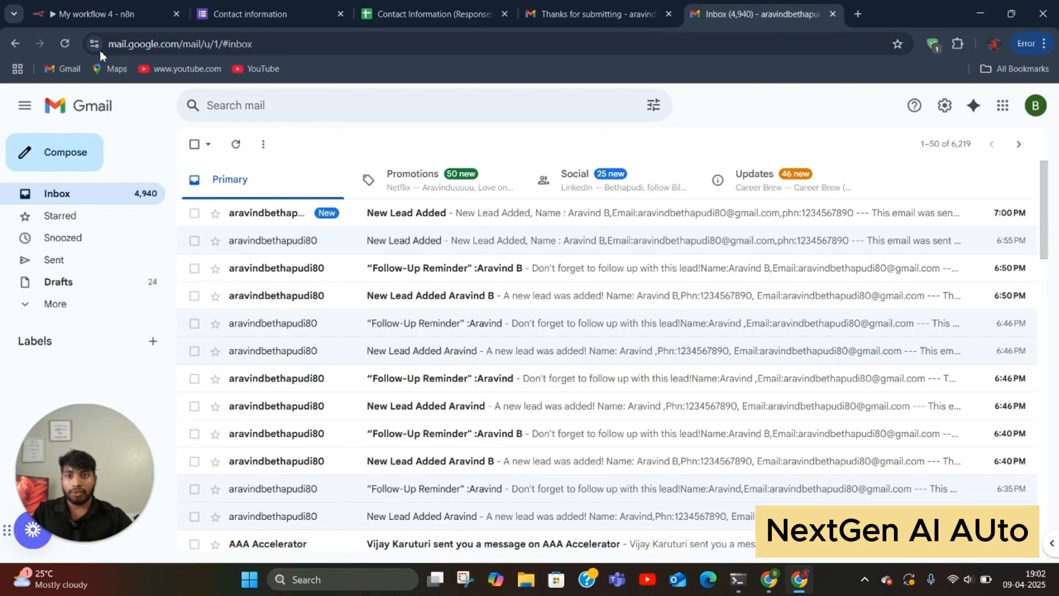
click(65, 43)
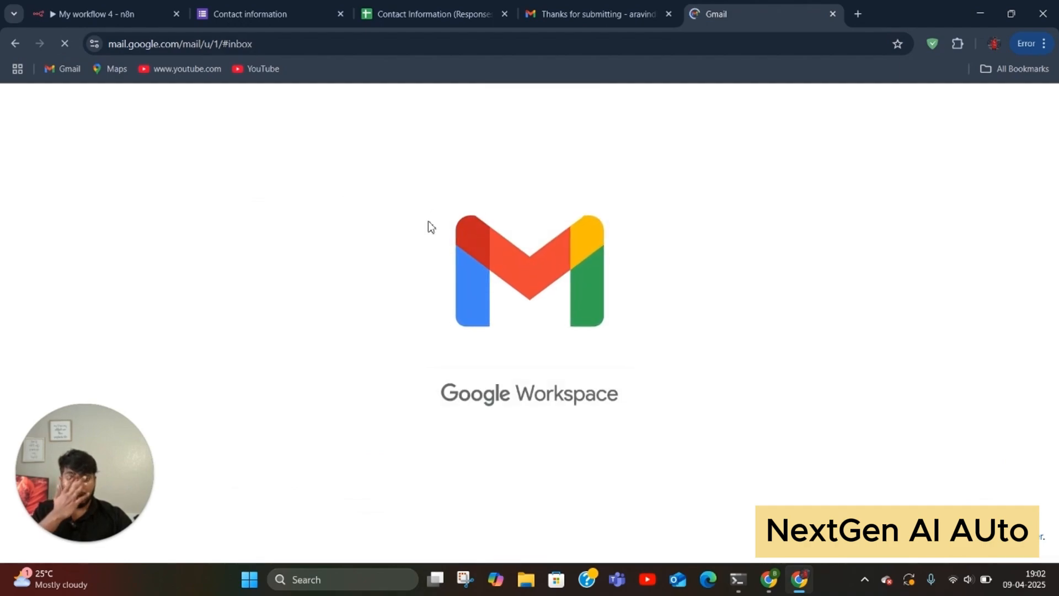
click(420, 214)
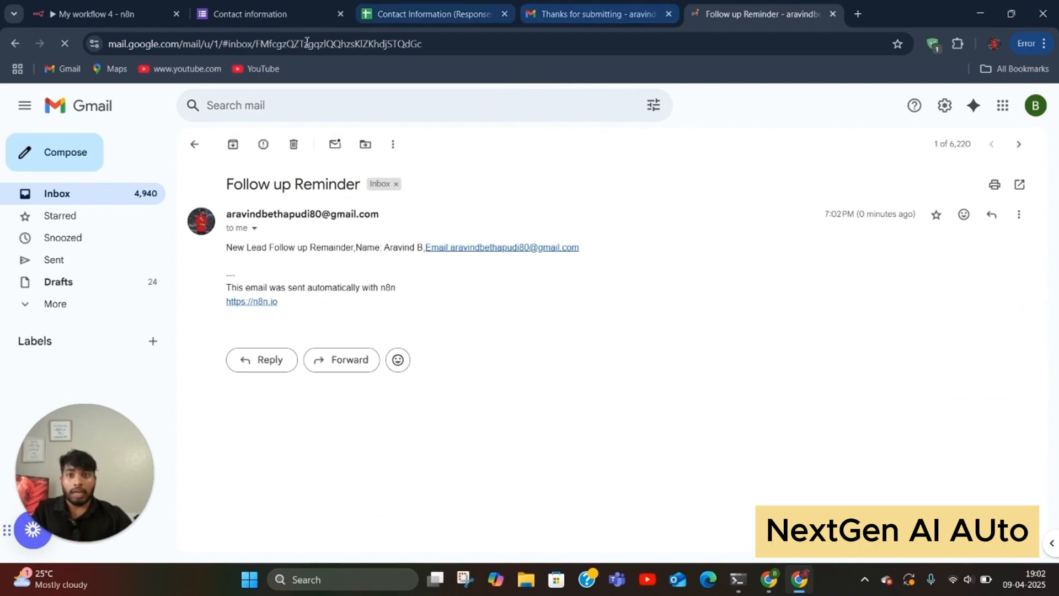
click(193, 146)
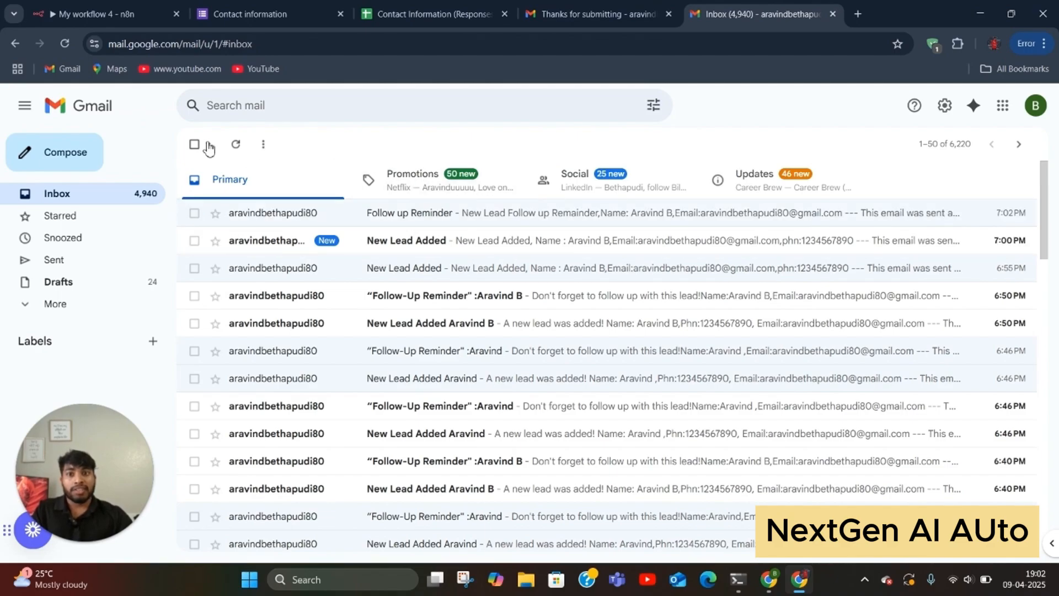
click(108, 18)
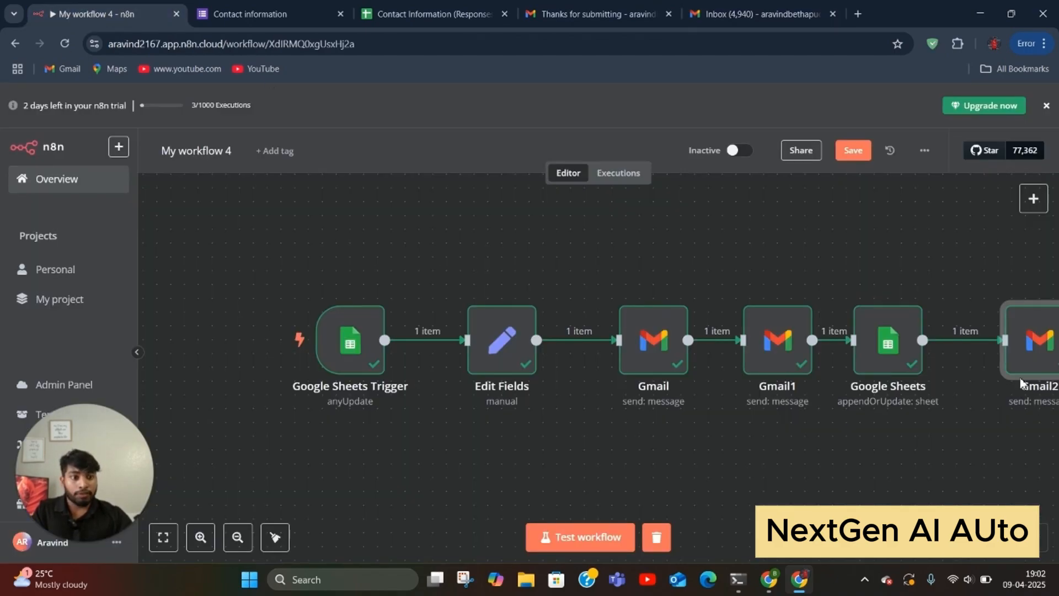
Step: Insert a Wait node on the connection between Google Sheets and Gmail2
click(162, 537)
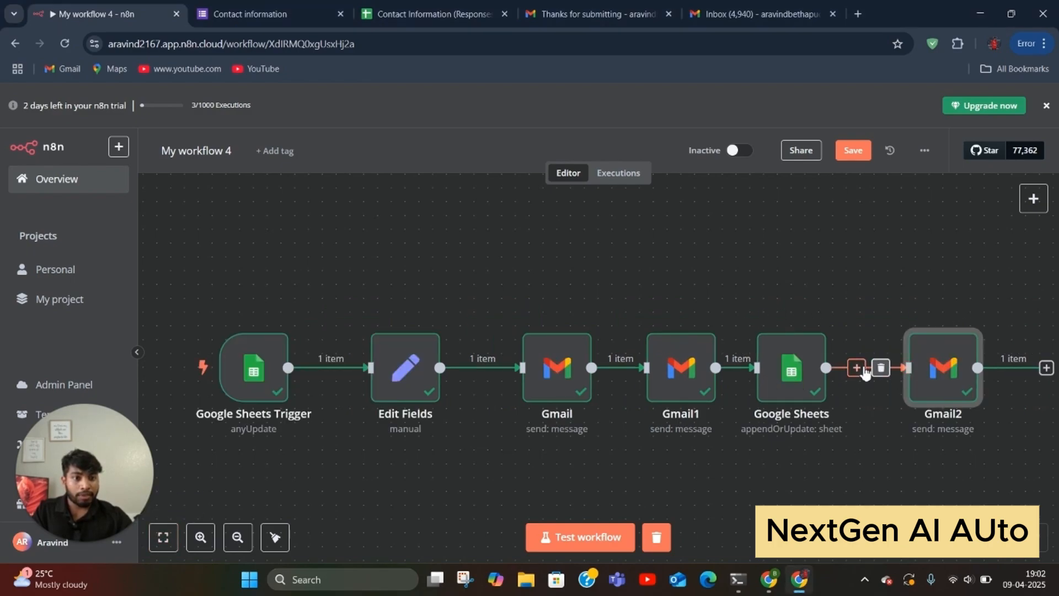
click(856, 367)
text(wait)
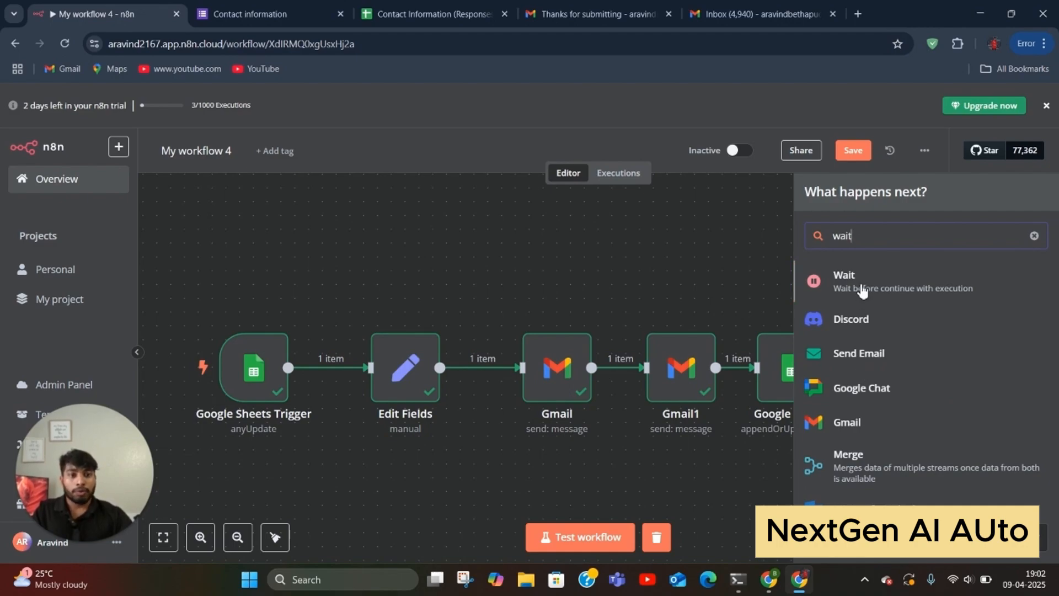
click(859, 277)
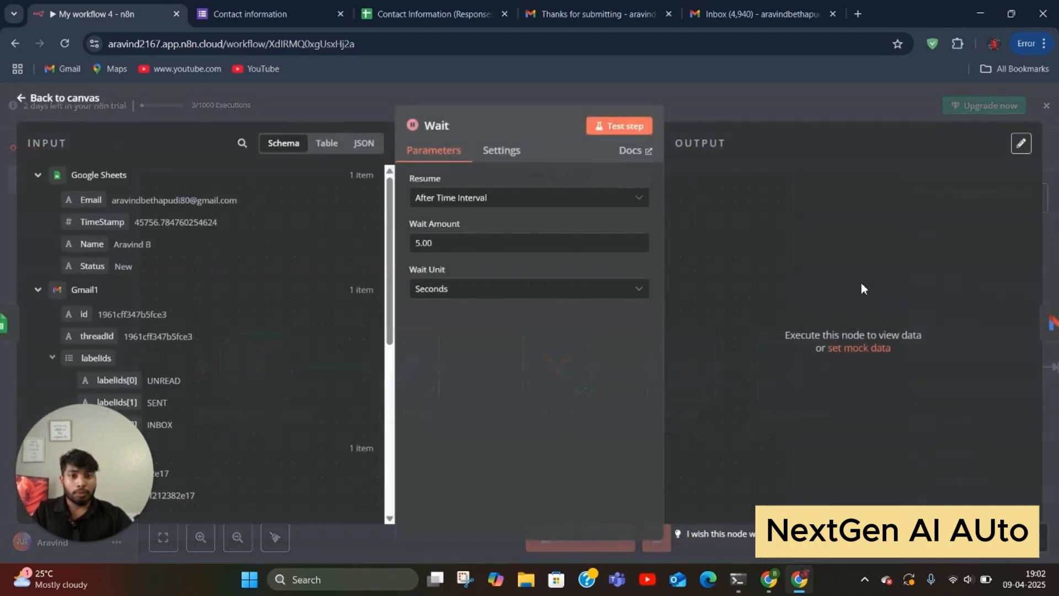
Step: Set Wait to resume After Time Interval of 1 Day, then test it
click(454, 203)
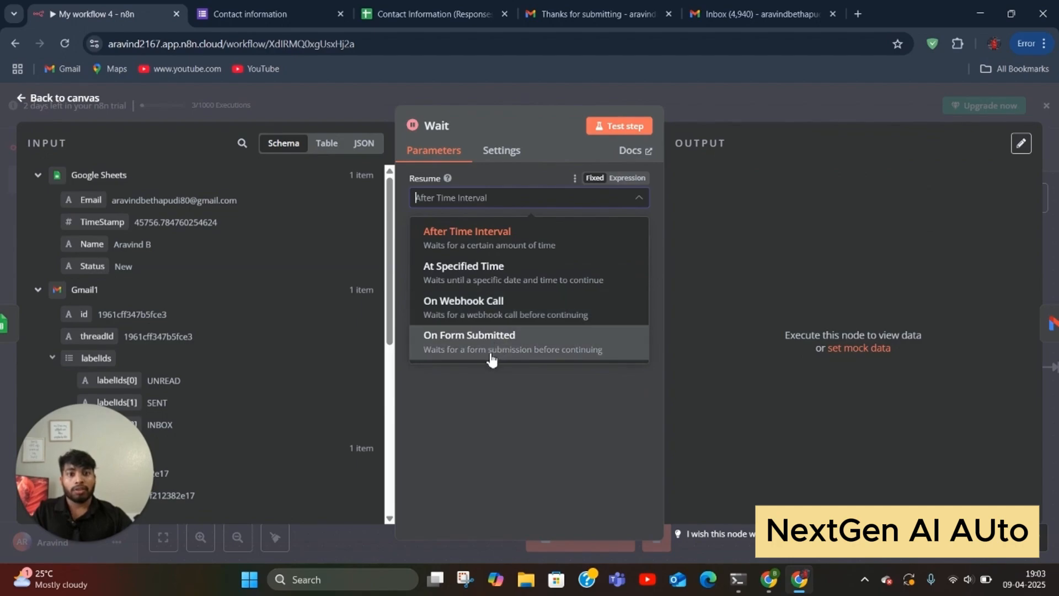
click(483, 243)
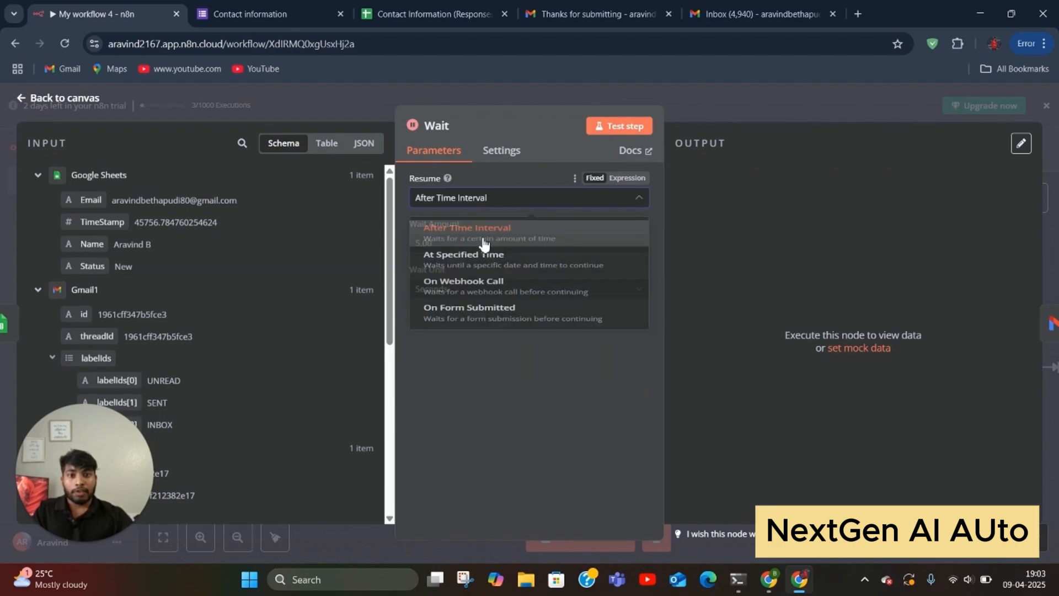
drag(466, 244, 346, 268)
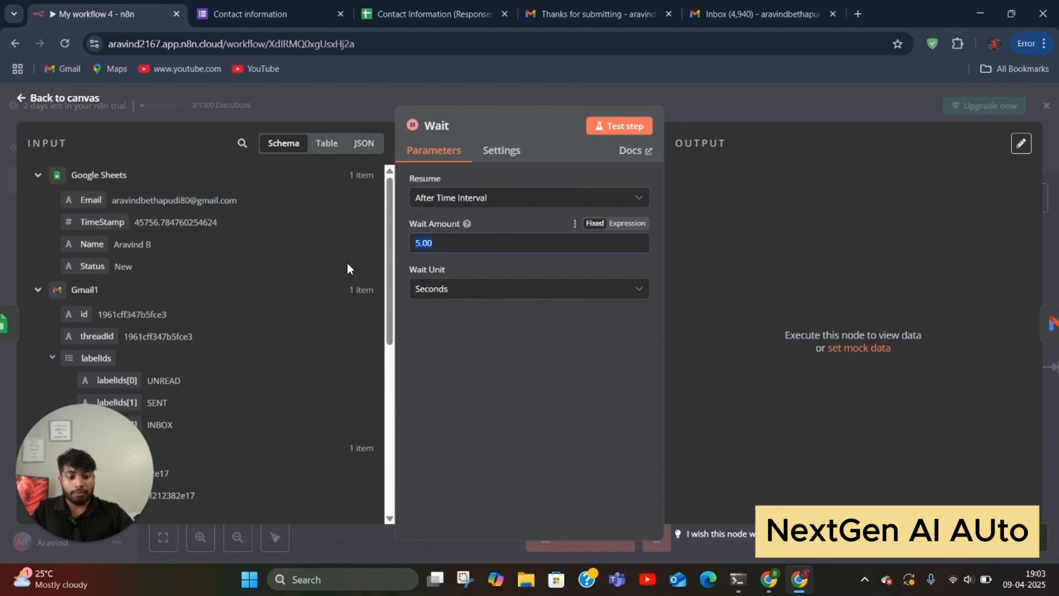
key(BackSpace)
text(1)
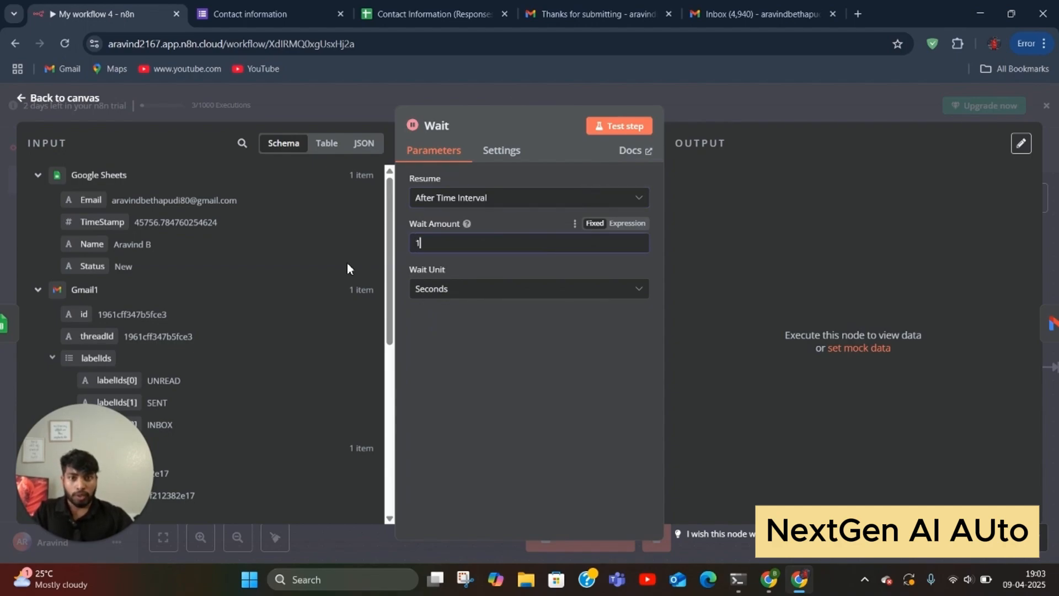
click(435, 287)
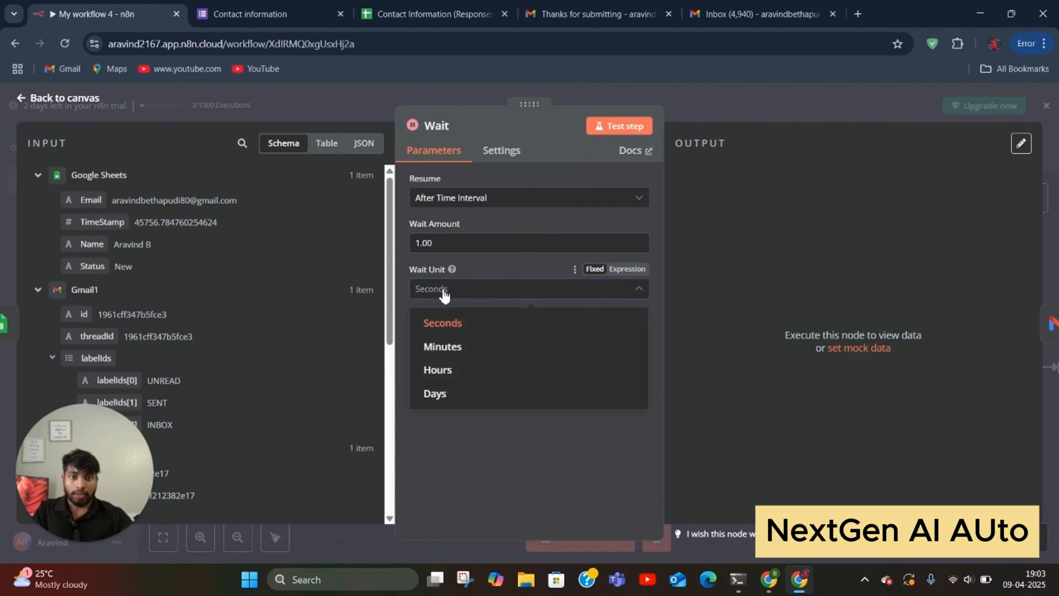
click(444, 392)
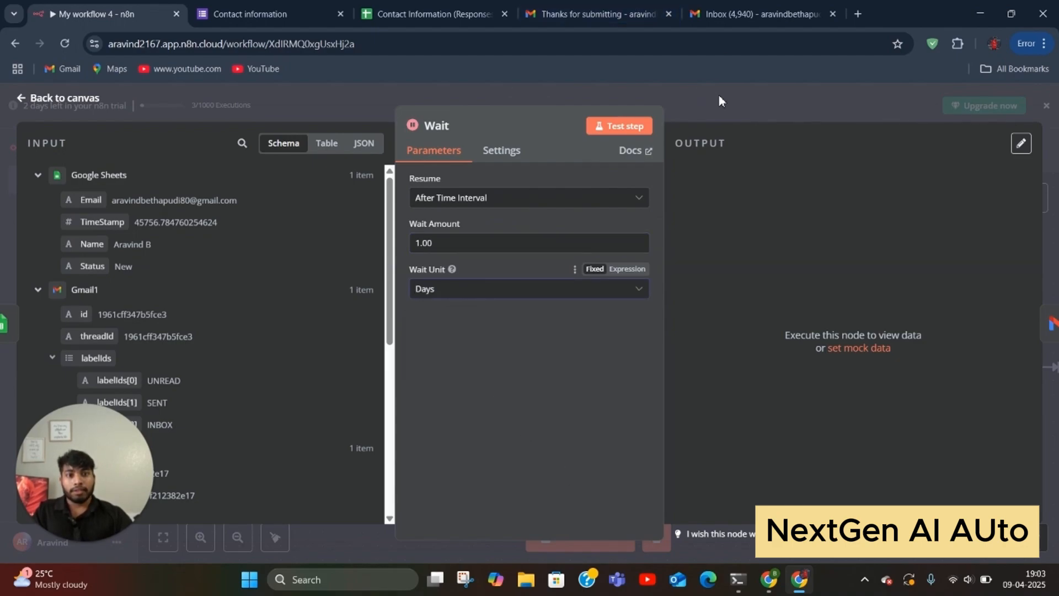
click(624, 126)
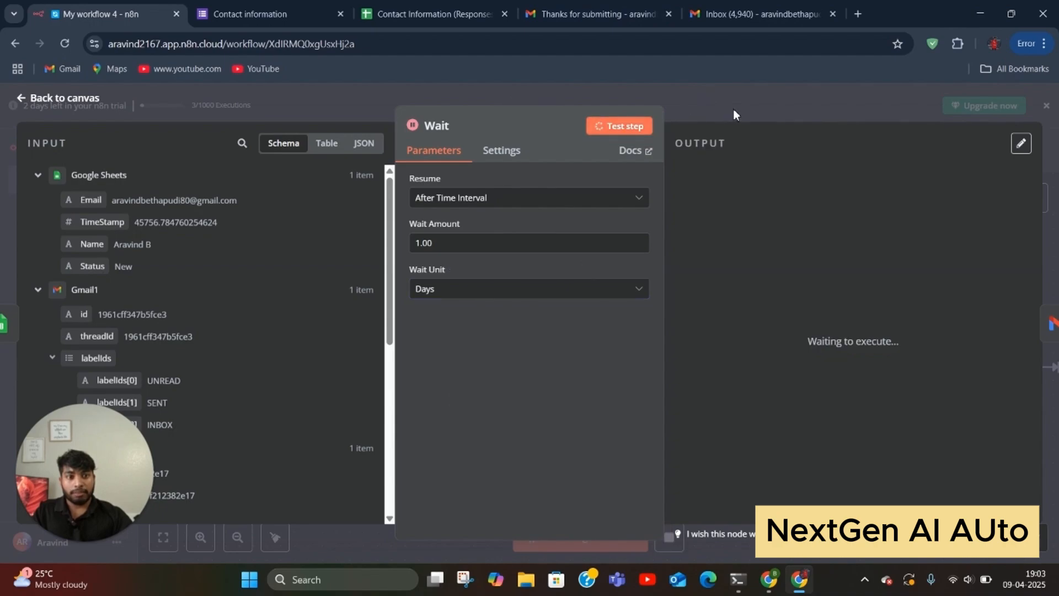
click(733, 108)
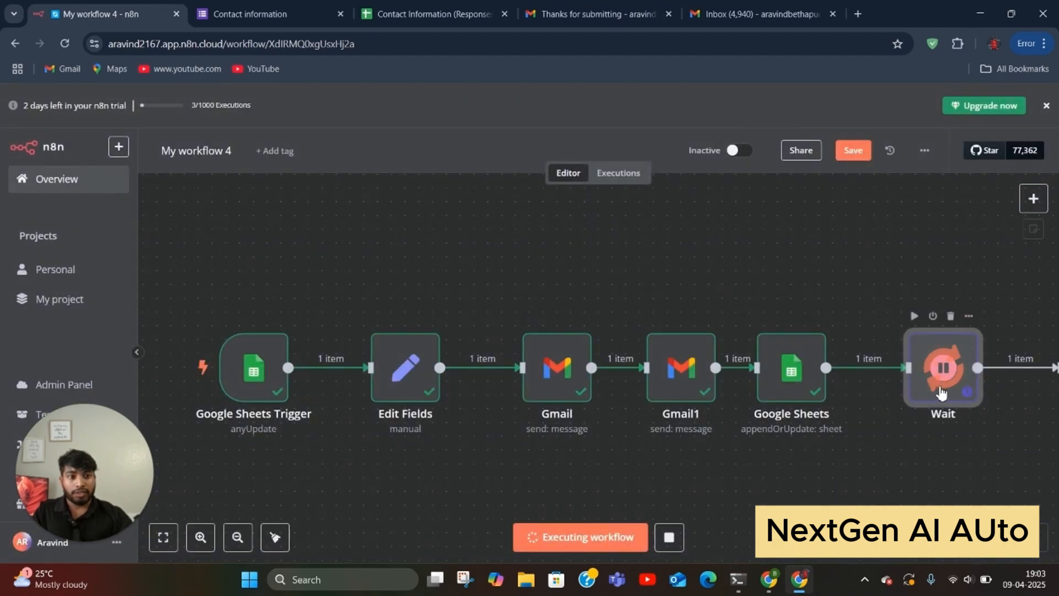
Step: Fit the workflow in view and nudge the Wait, Edit Fields and Gmail nodes slightly left
drag(945, 382, 929, 381)
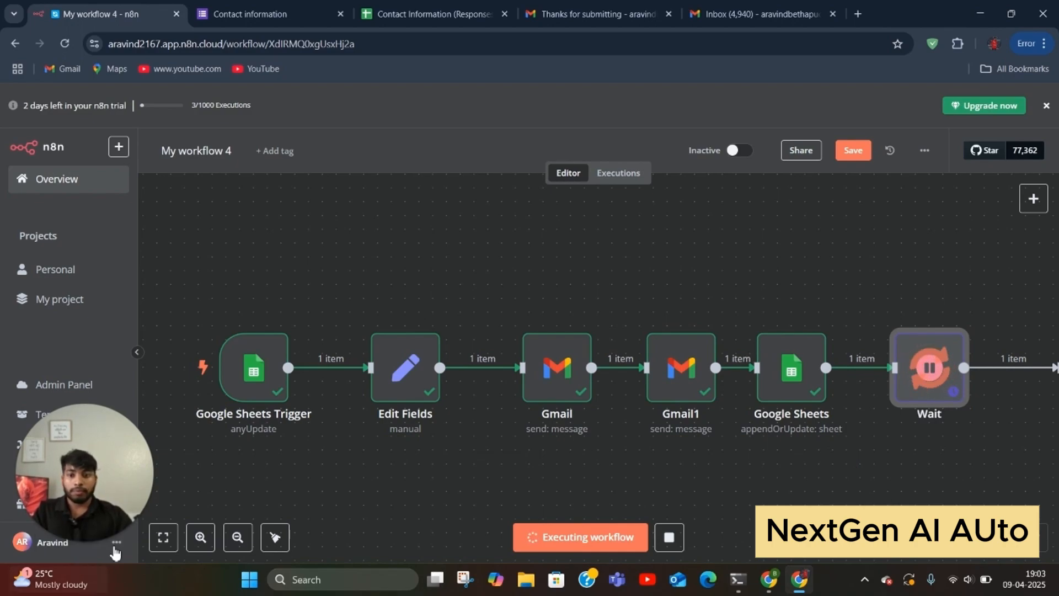
click(163, 537)
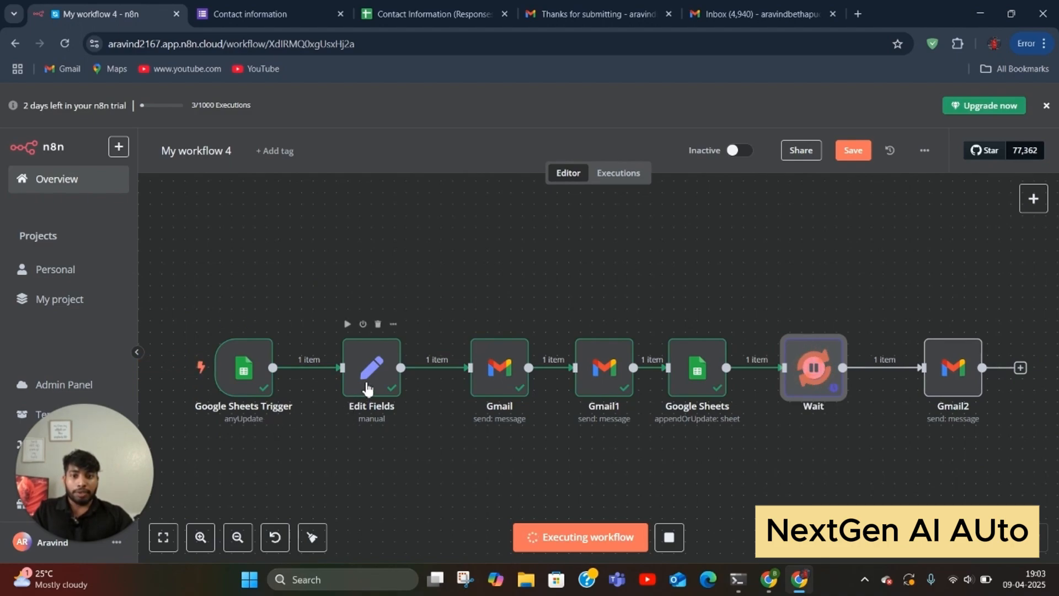
drag(366, 386, 355, 386)
drag(493, 378, 481, 378)
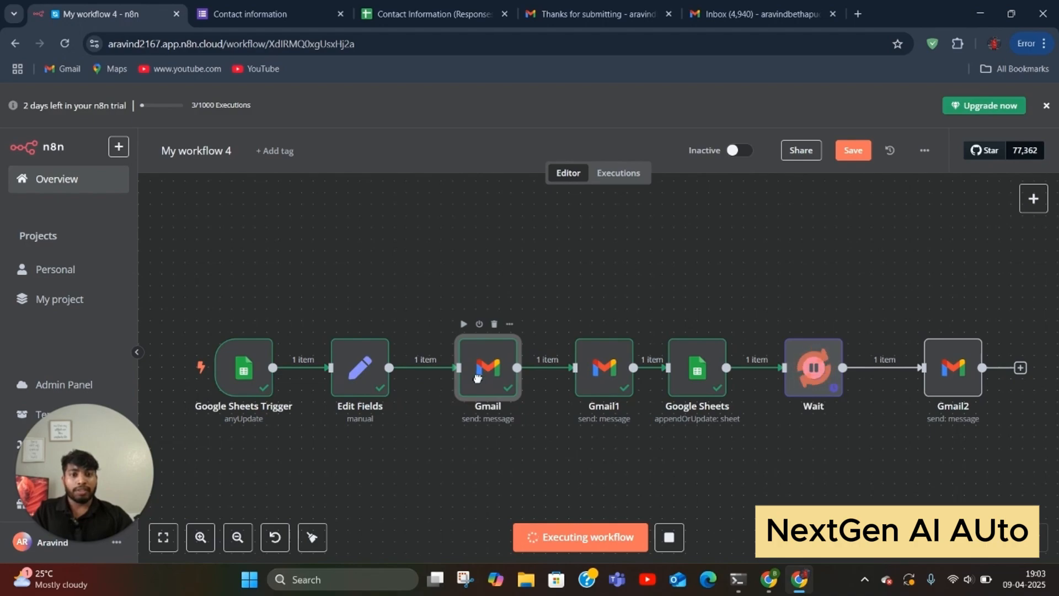